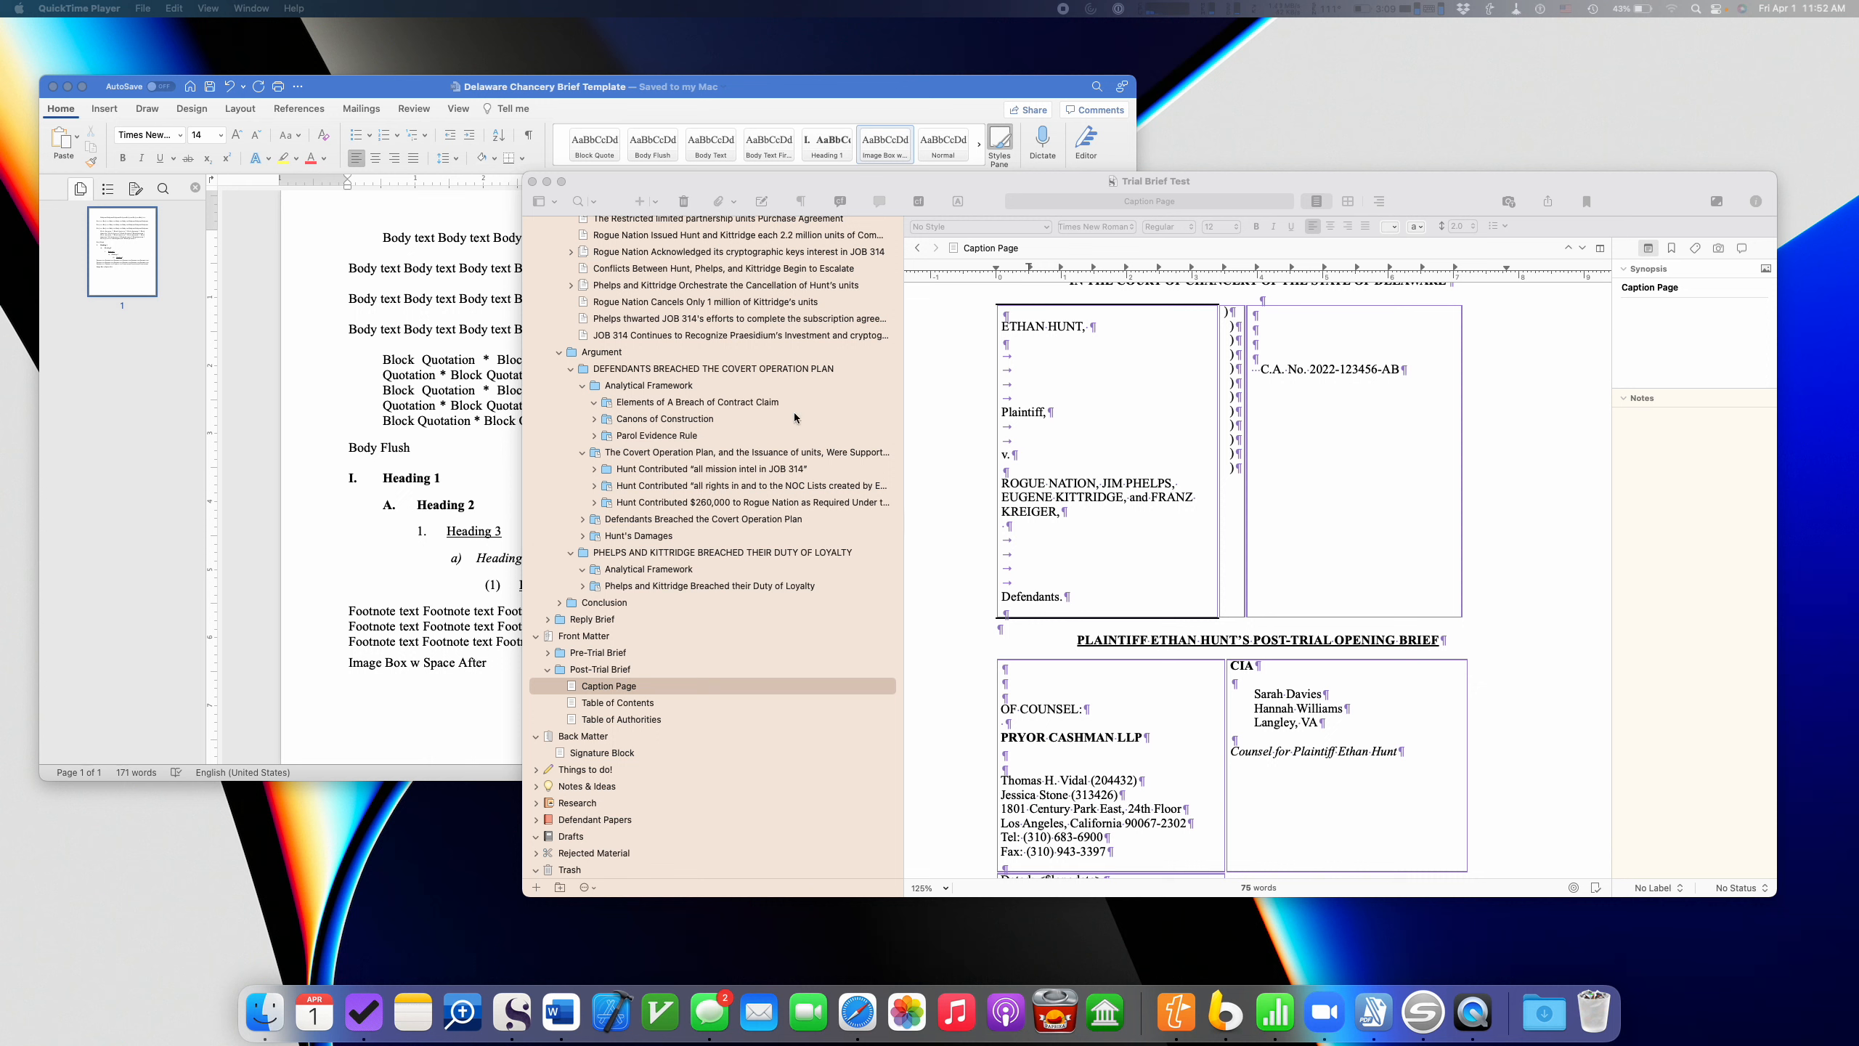
# - Review the styles defined in the Delaware Chancery Brief Template, down to the "Image Box w Space After" sample line
pyautogui.click(370, 242)
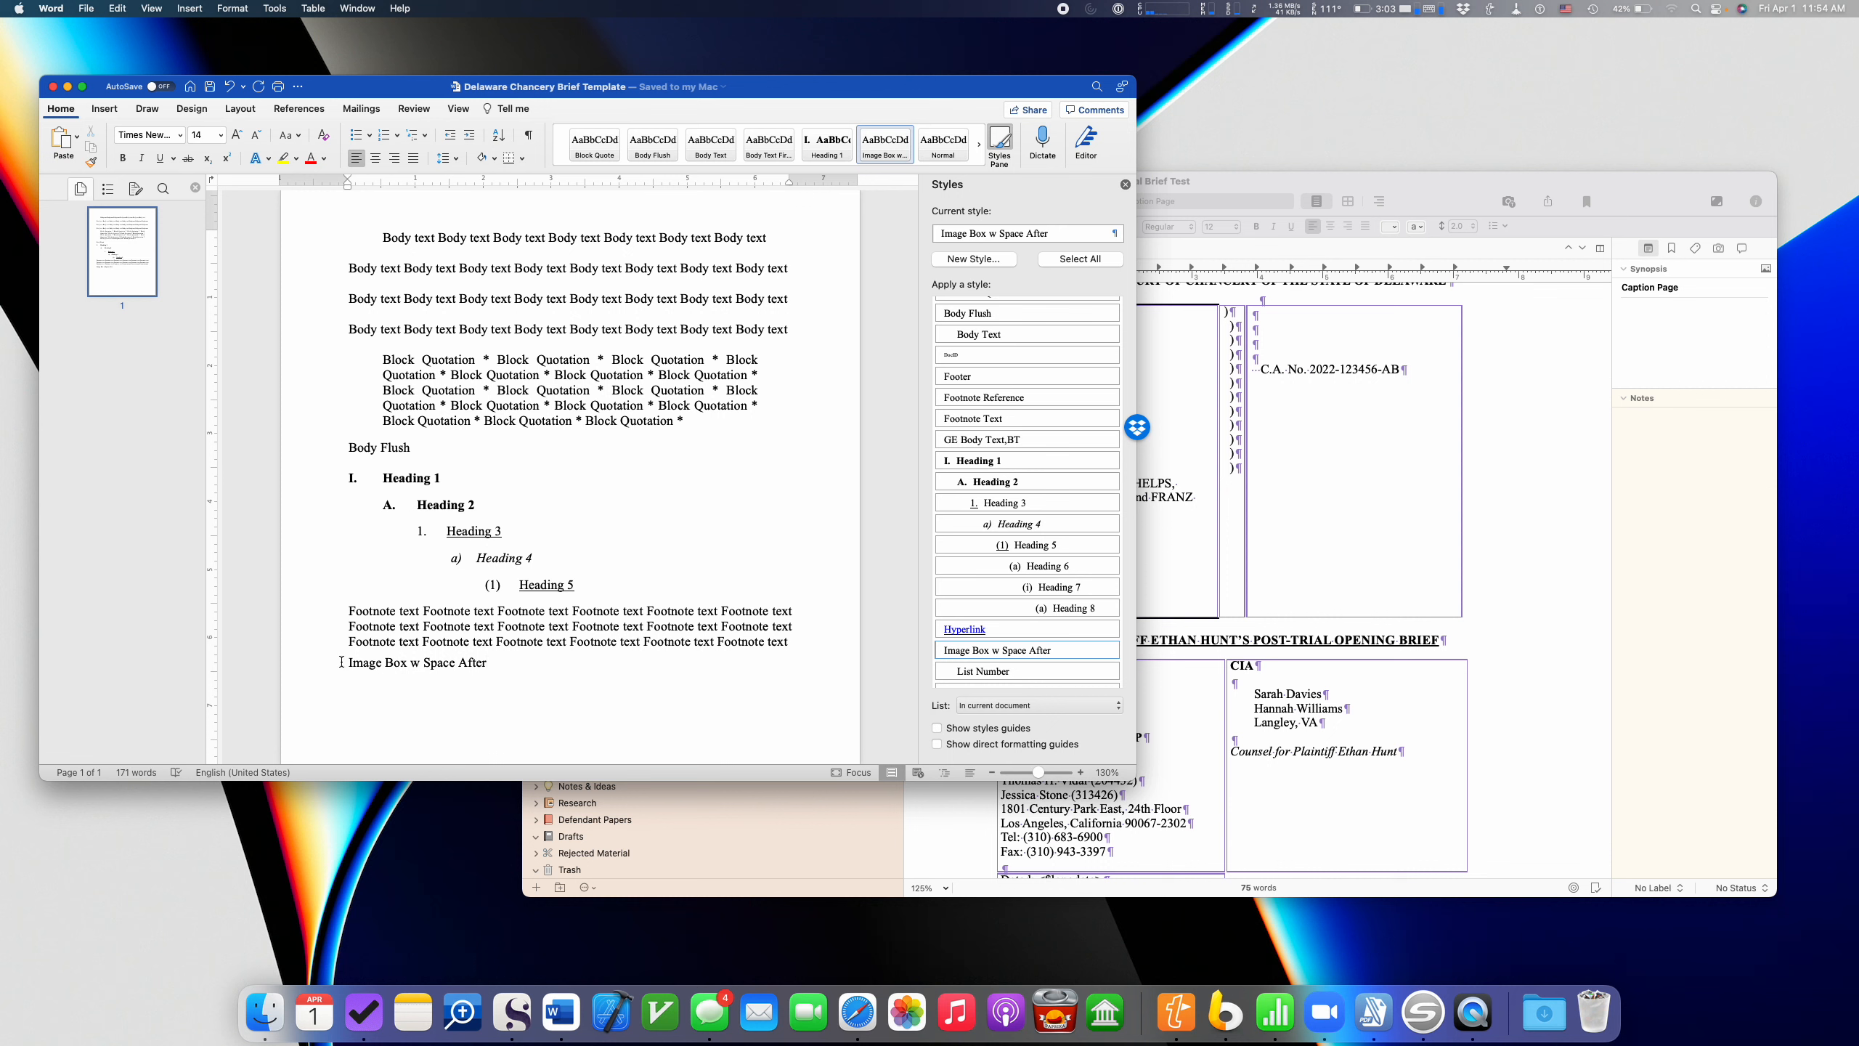
pyautogui.moveTo(341, 663); pyautogui.dragTo(503, 664)
pyautogui.click(504, 663)
# - Switch to the Trial Brief Test project in Scrivener and review the Post-Trial Brief's Caption Page
pyautogui.click(1402, 494)
pyautogui.scroll(-2, 1402, 493)
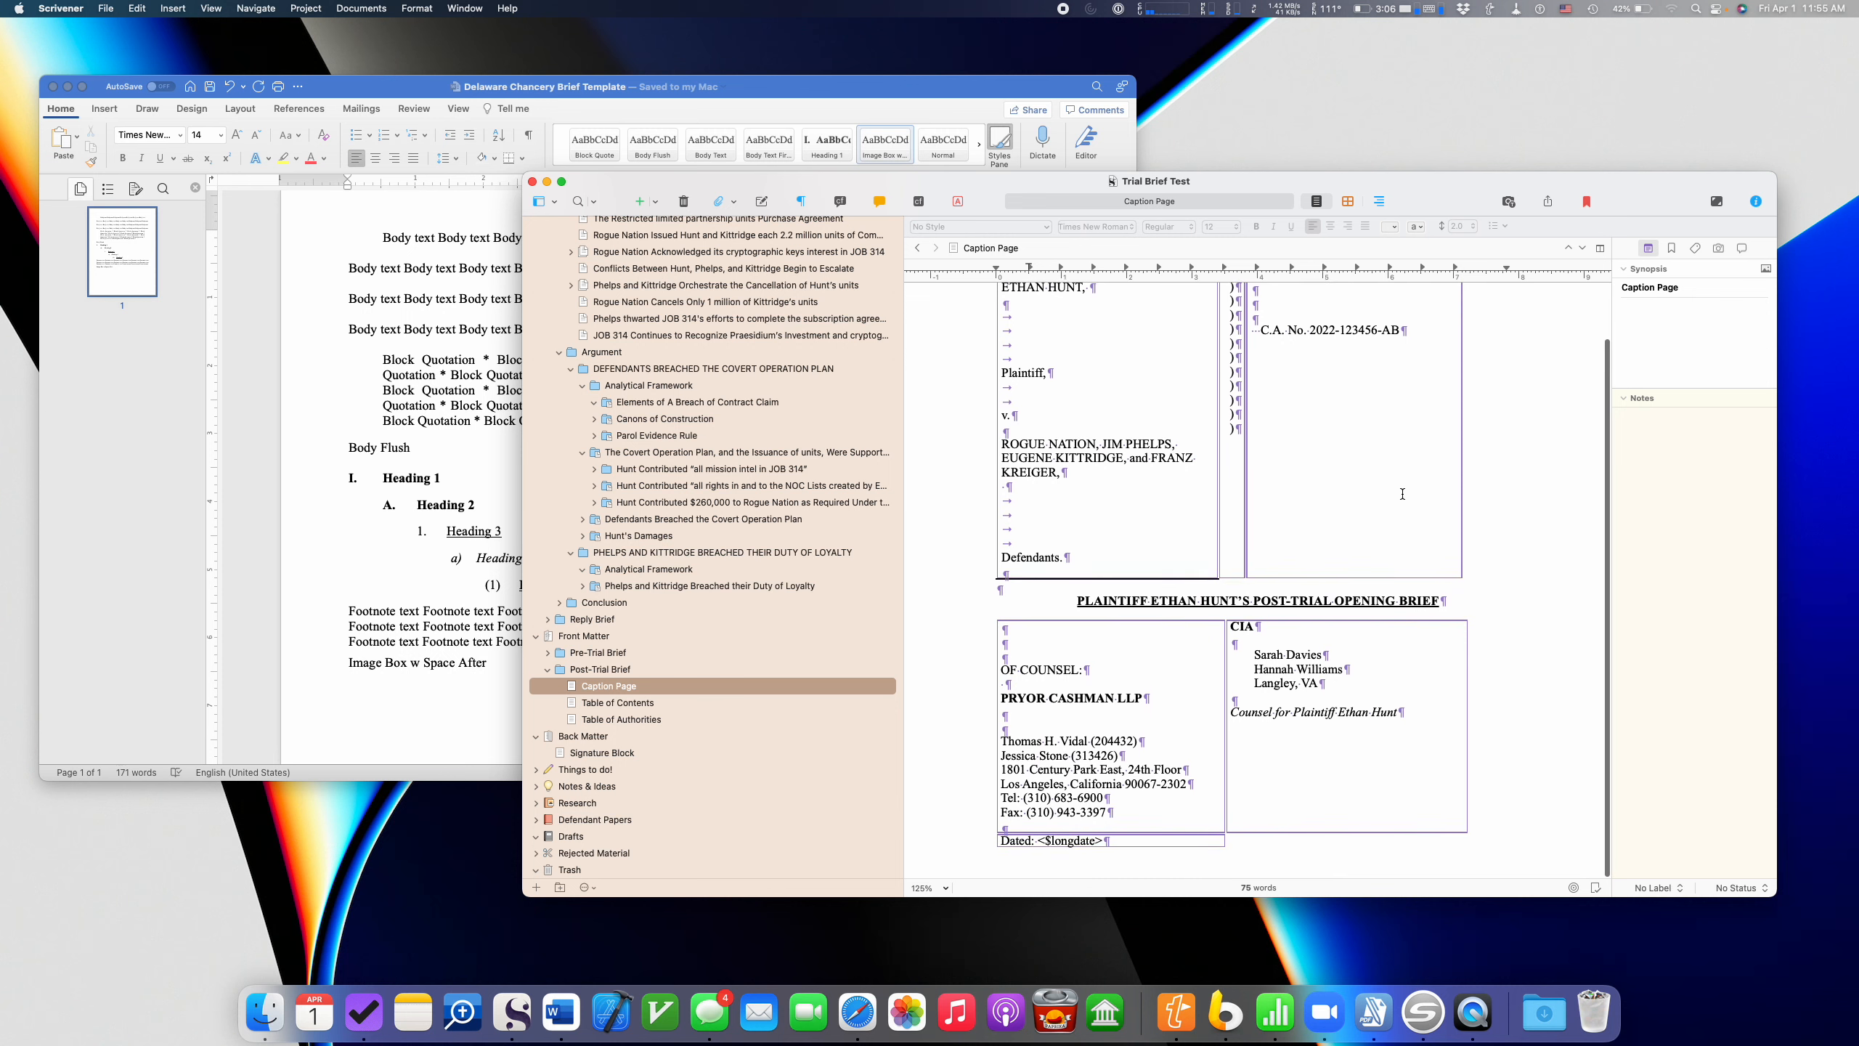
pyautogui.scroll(3, 1402, 494)
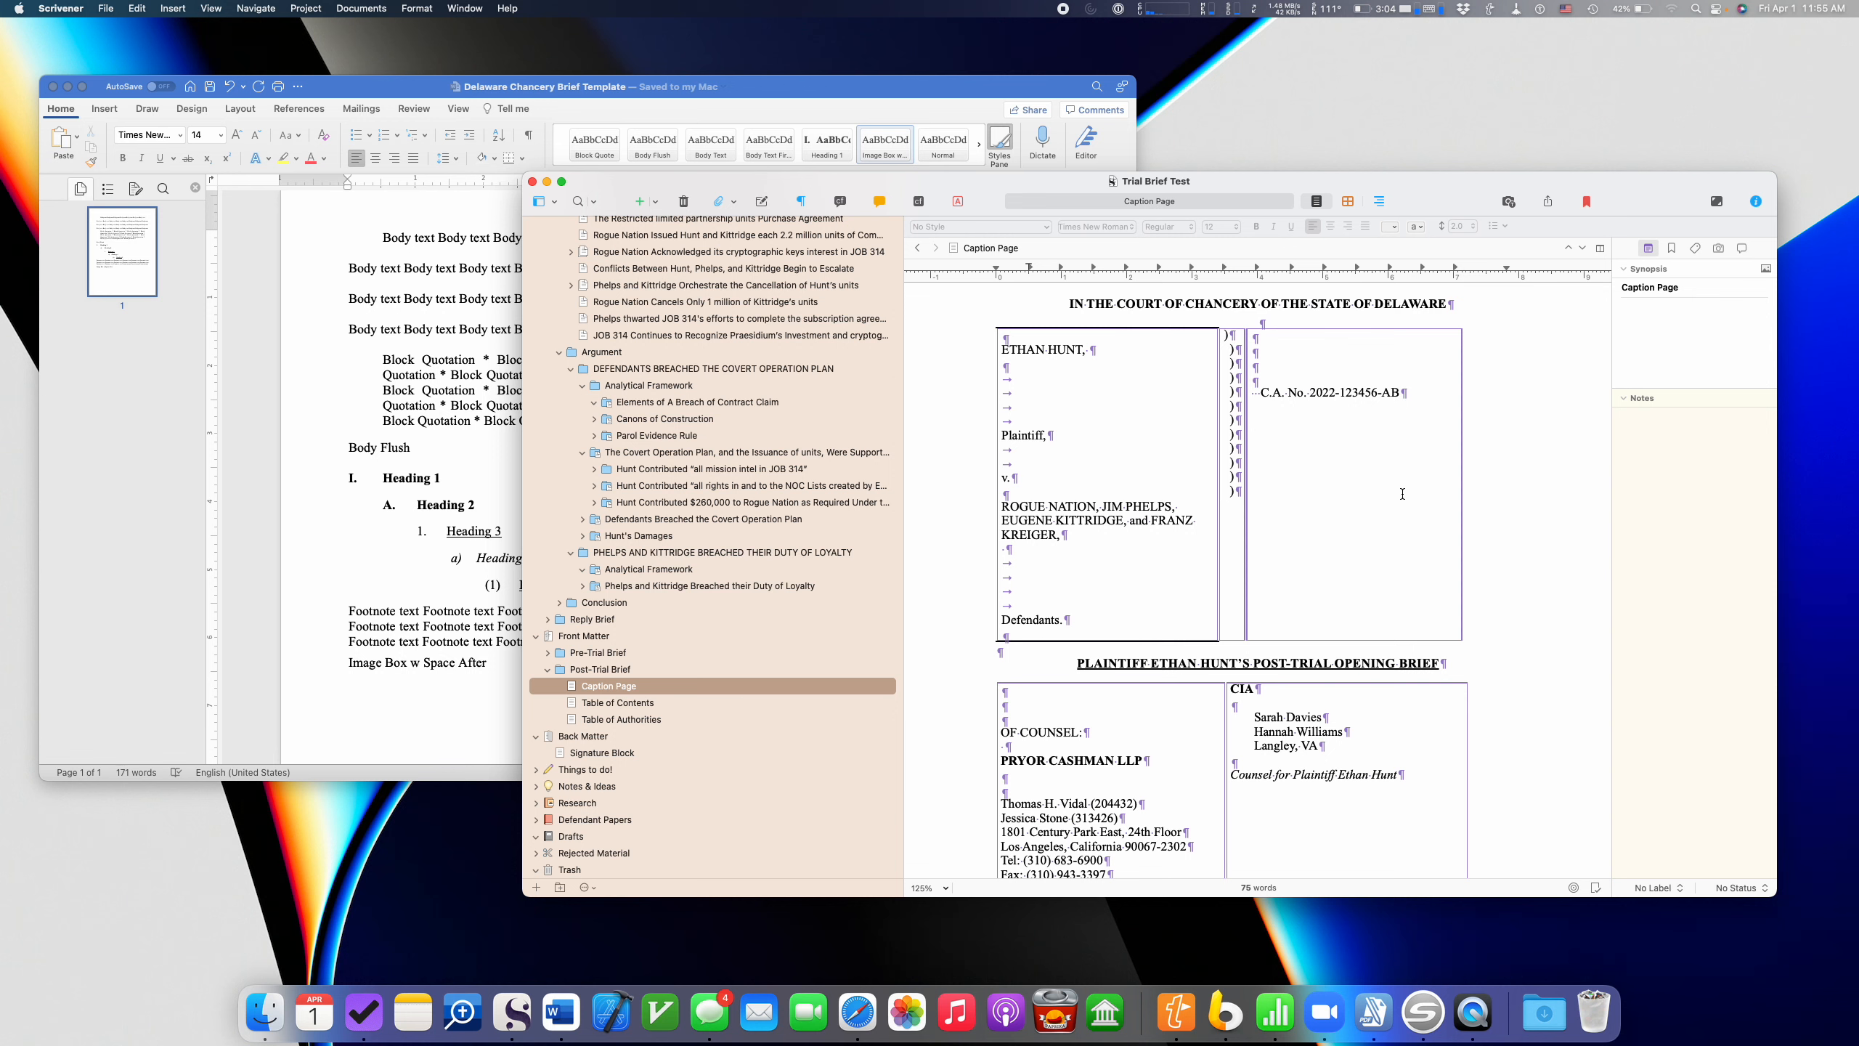
# - Display the Post-Trial Brief folder under Briefs as one continuous text in Scrivenings view
pyautogui.scroll(6, 781, 347)
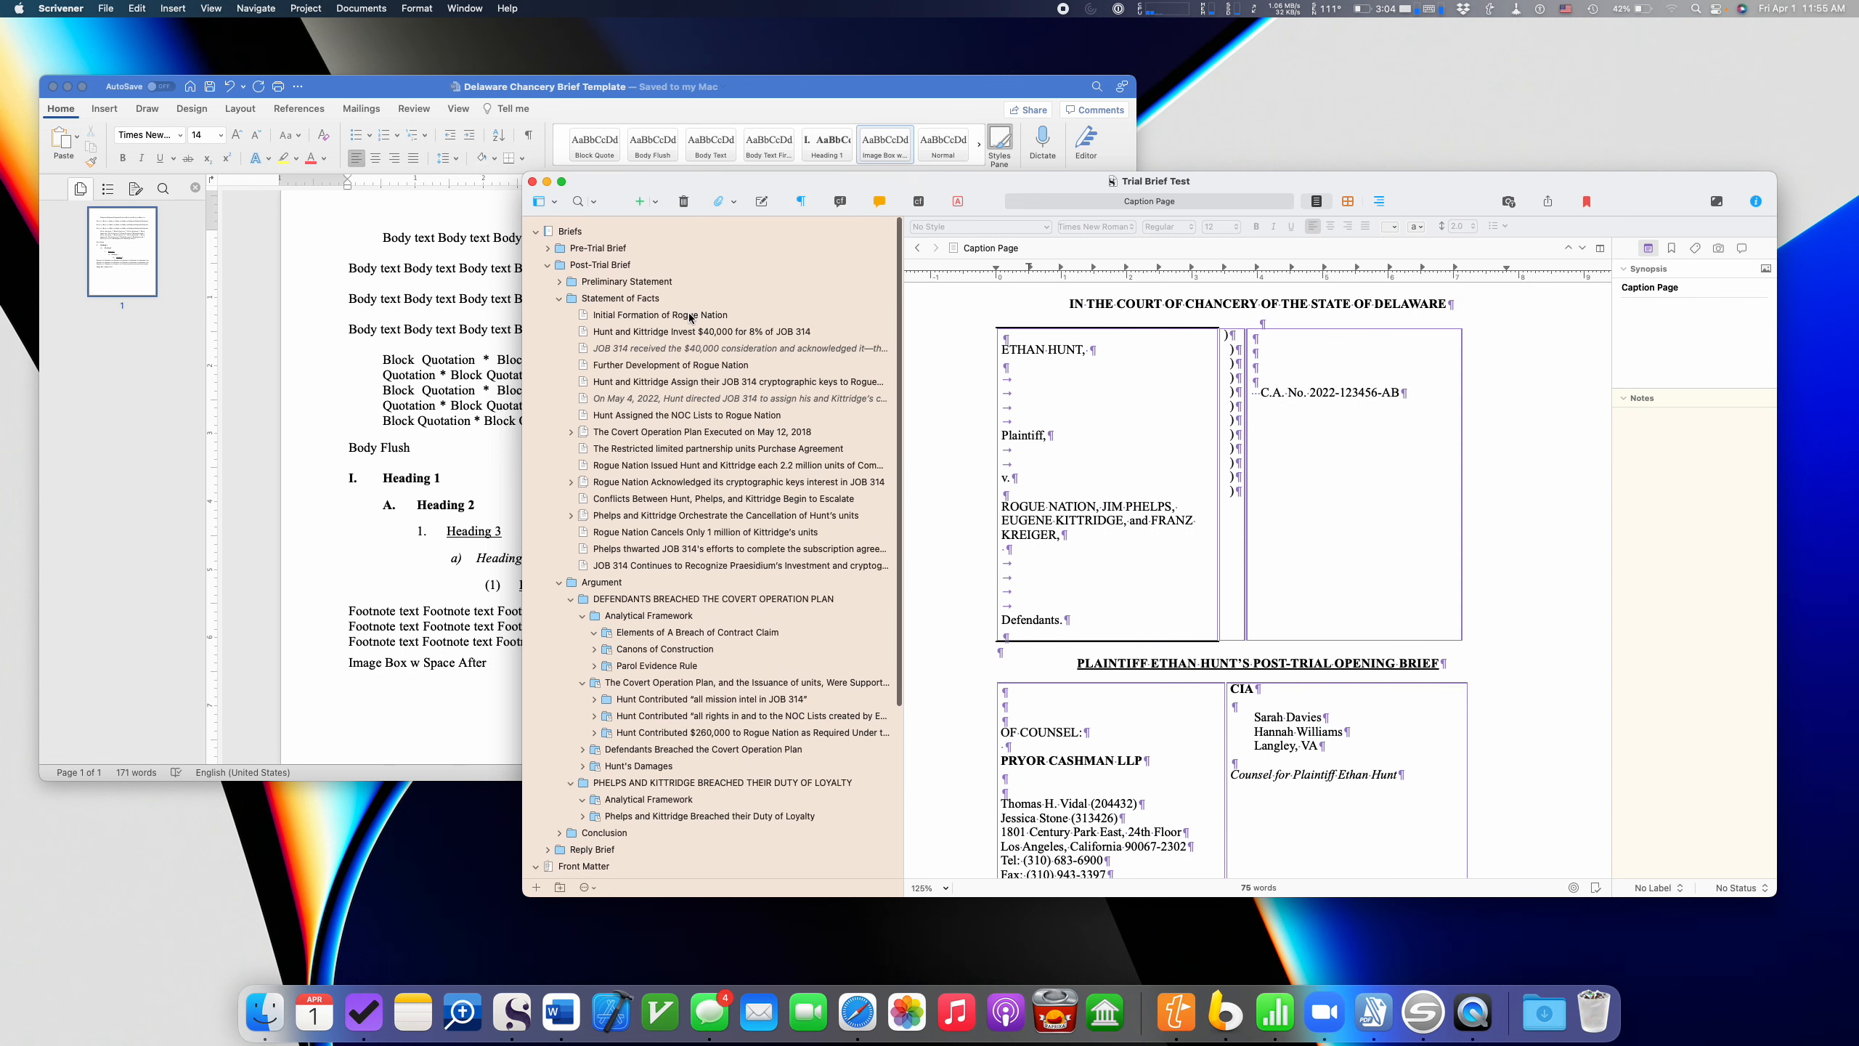
pyautogui.click(625, 269)
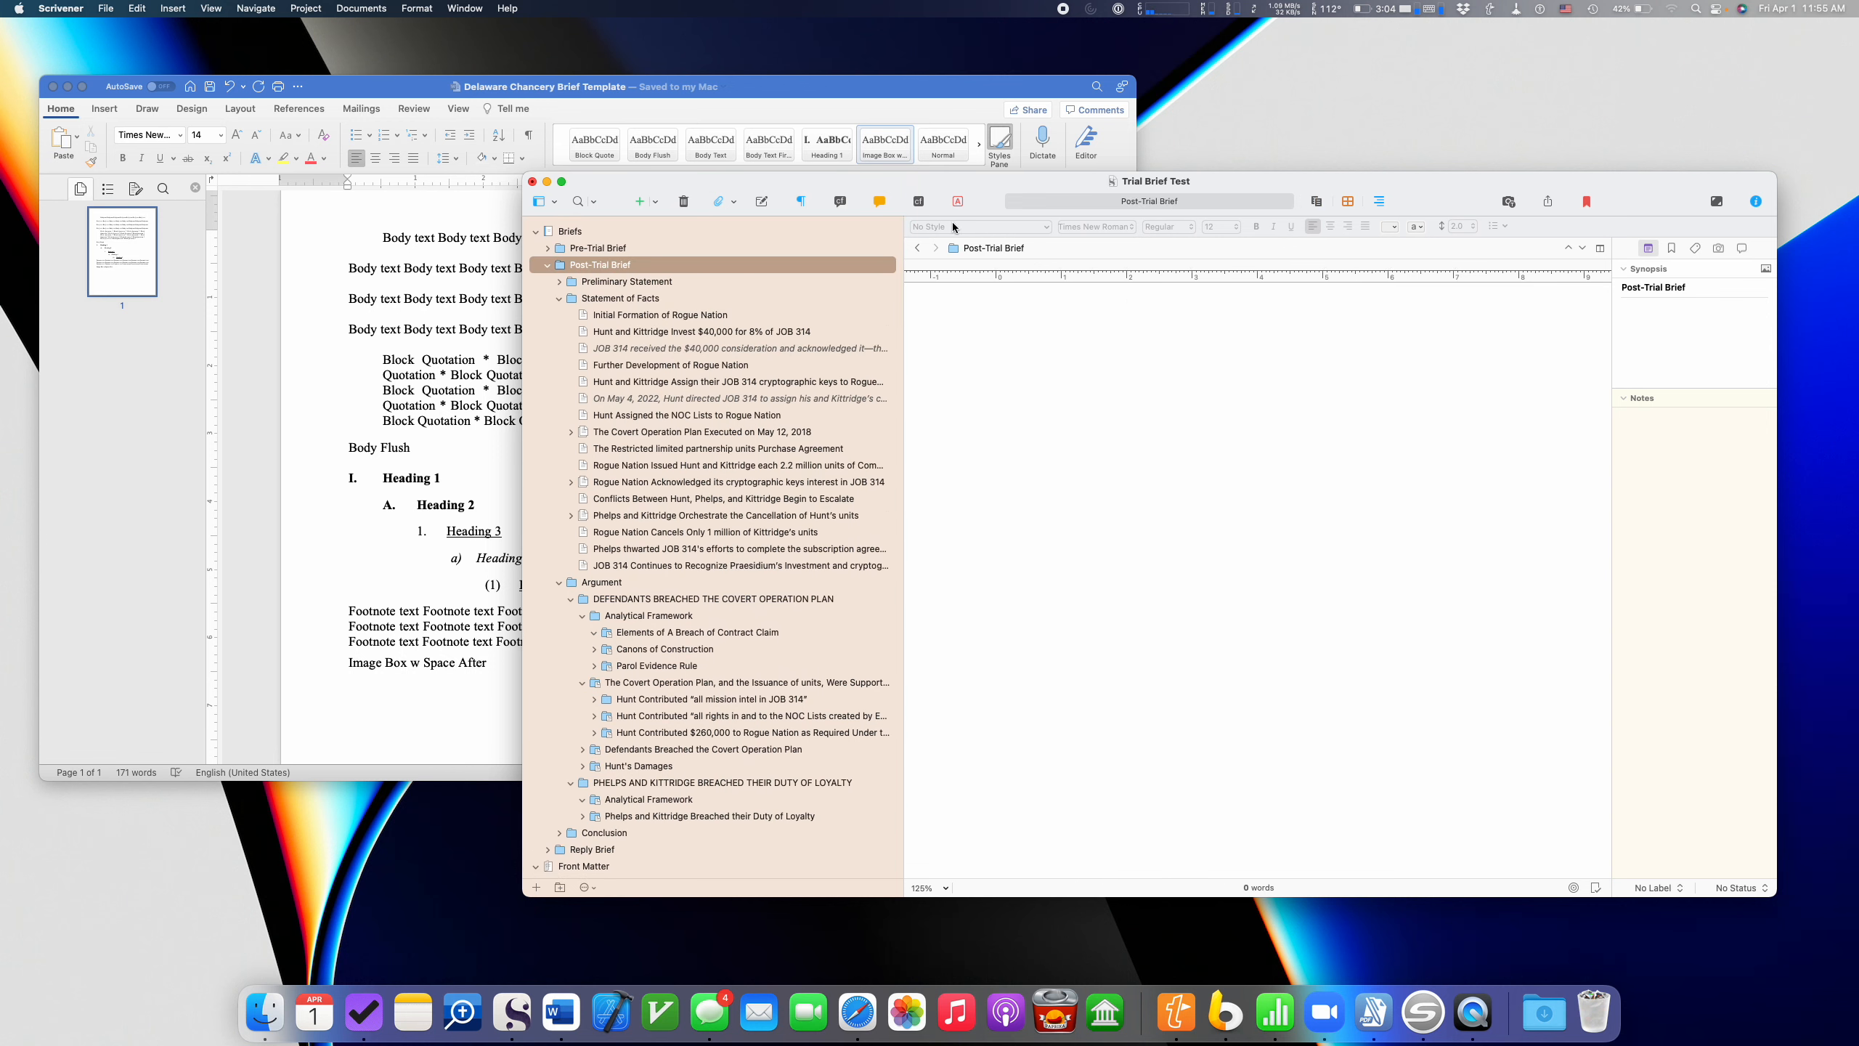
pyautogui.click(1317, 201)
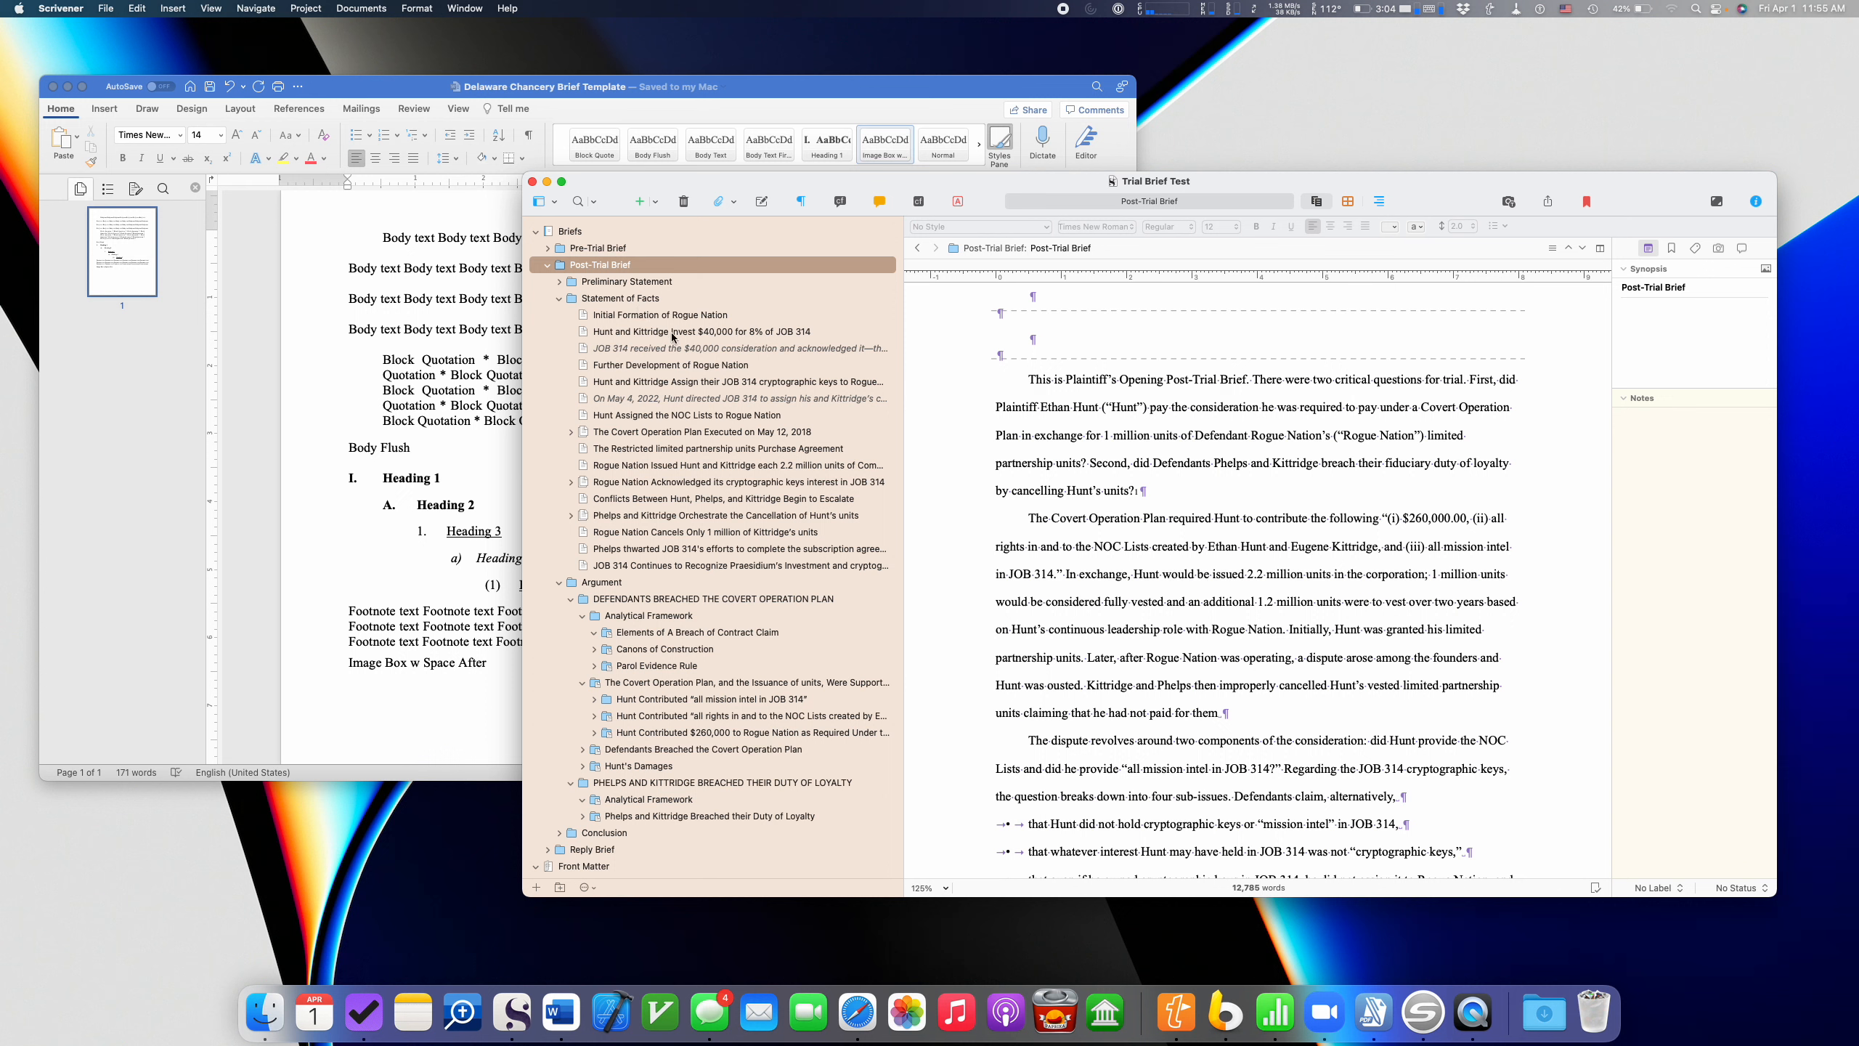
# - Place the cursor in the opening paragraph of the brief and show the Styles panel
pyautogui.click(1016, 378)
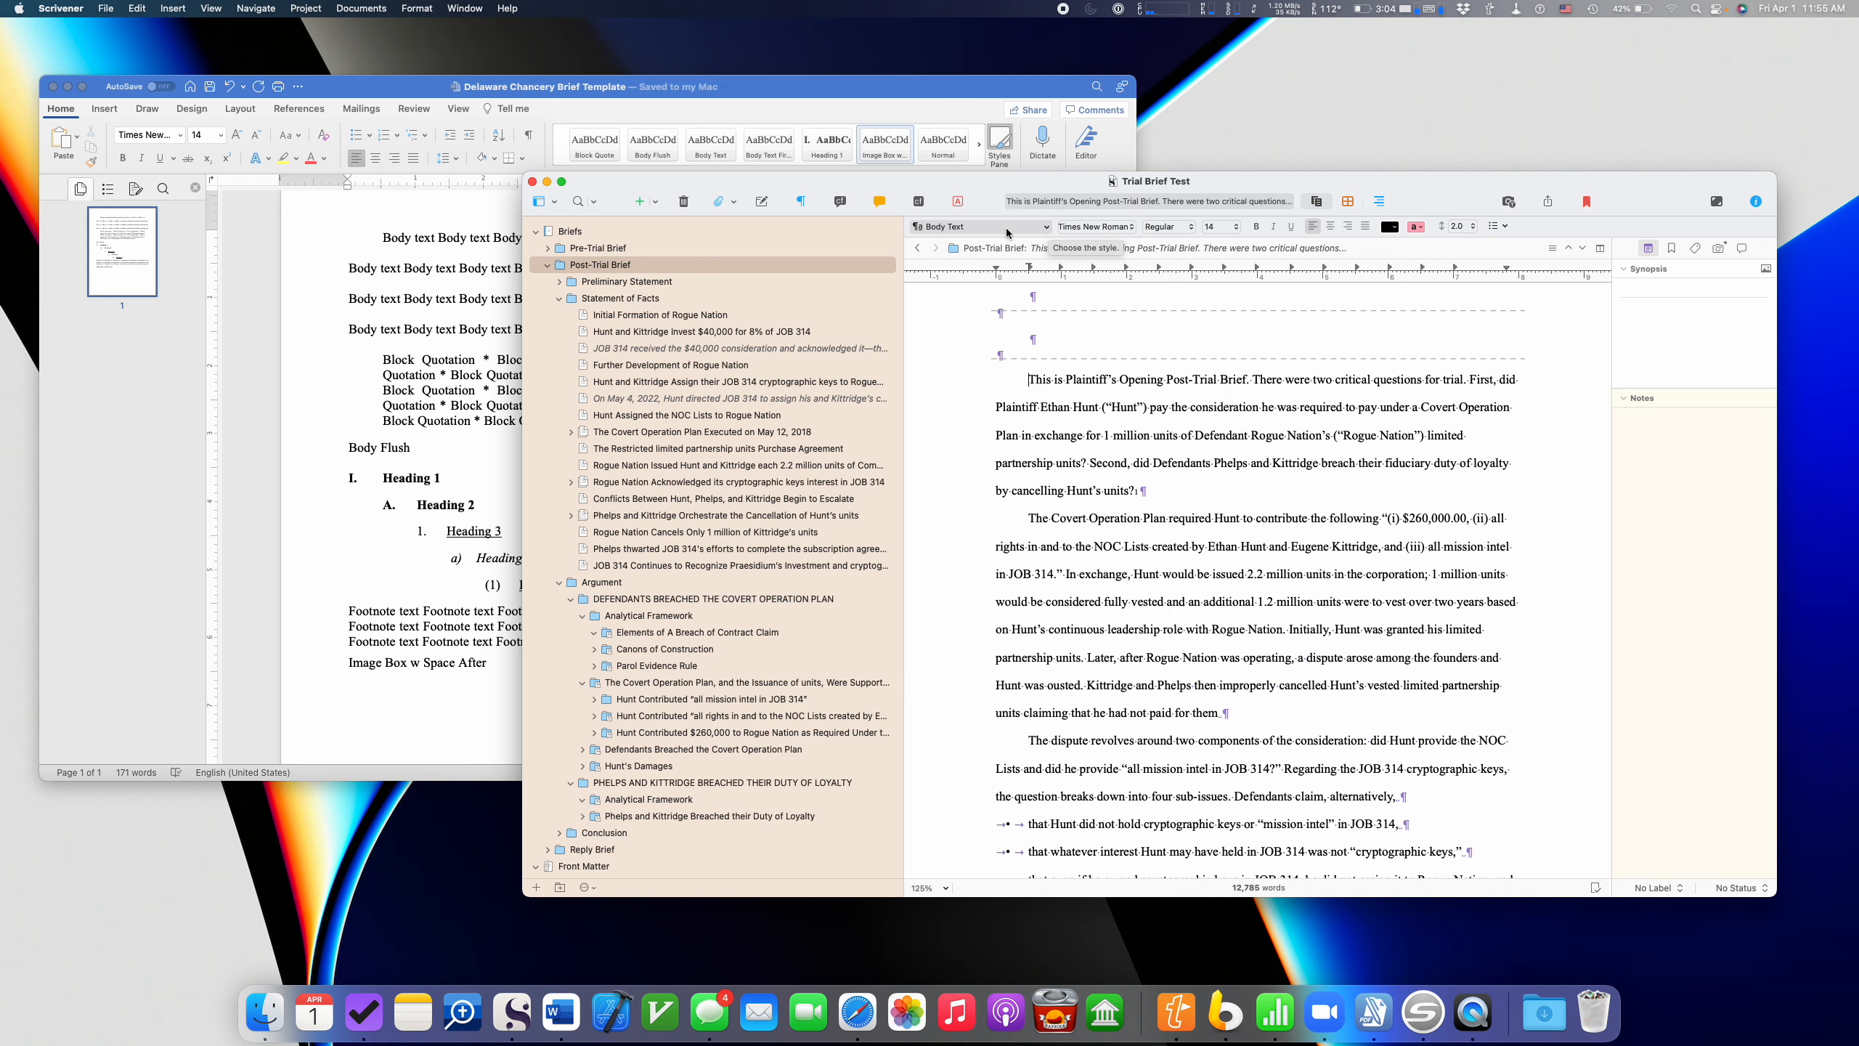
pyautogui.click(1046, 229)
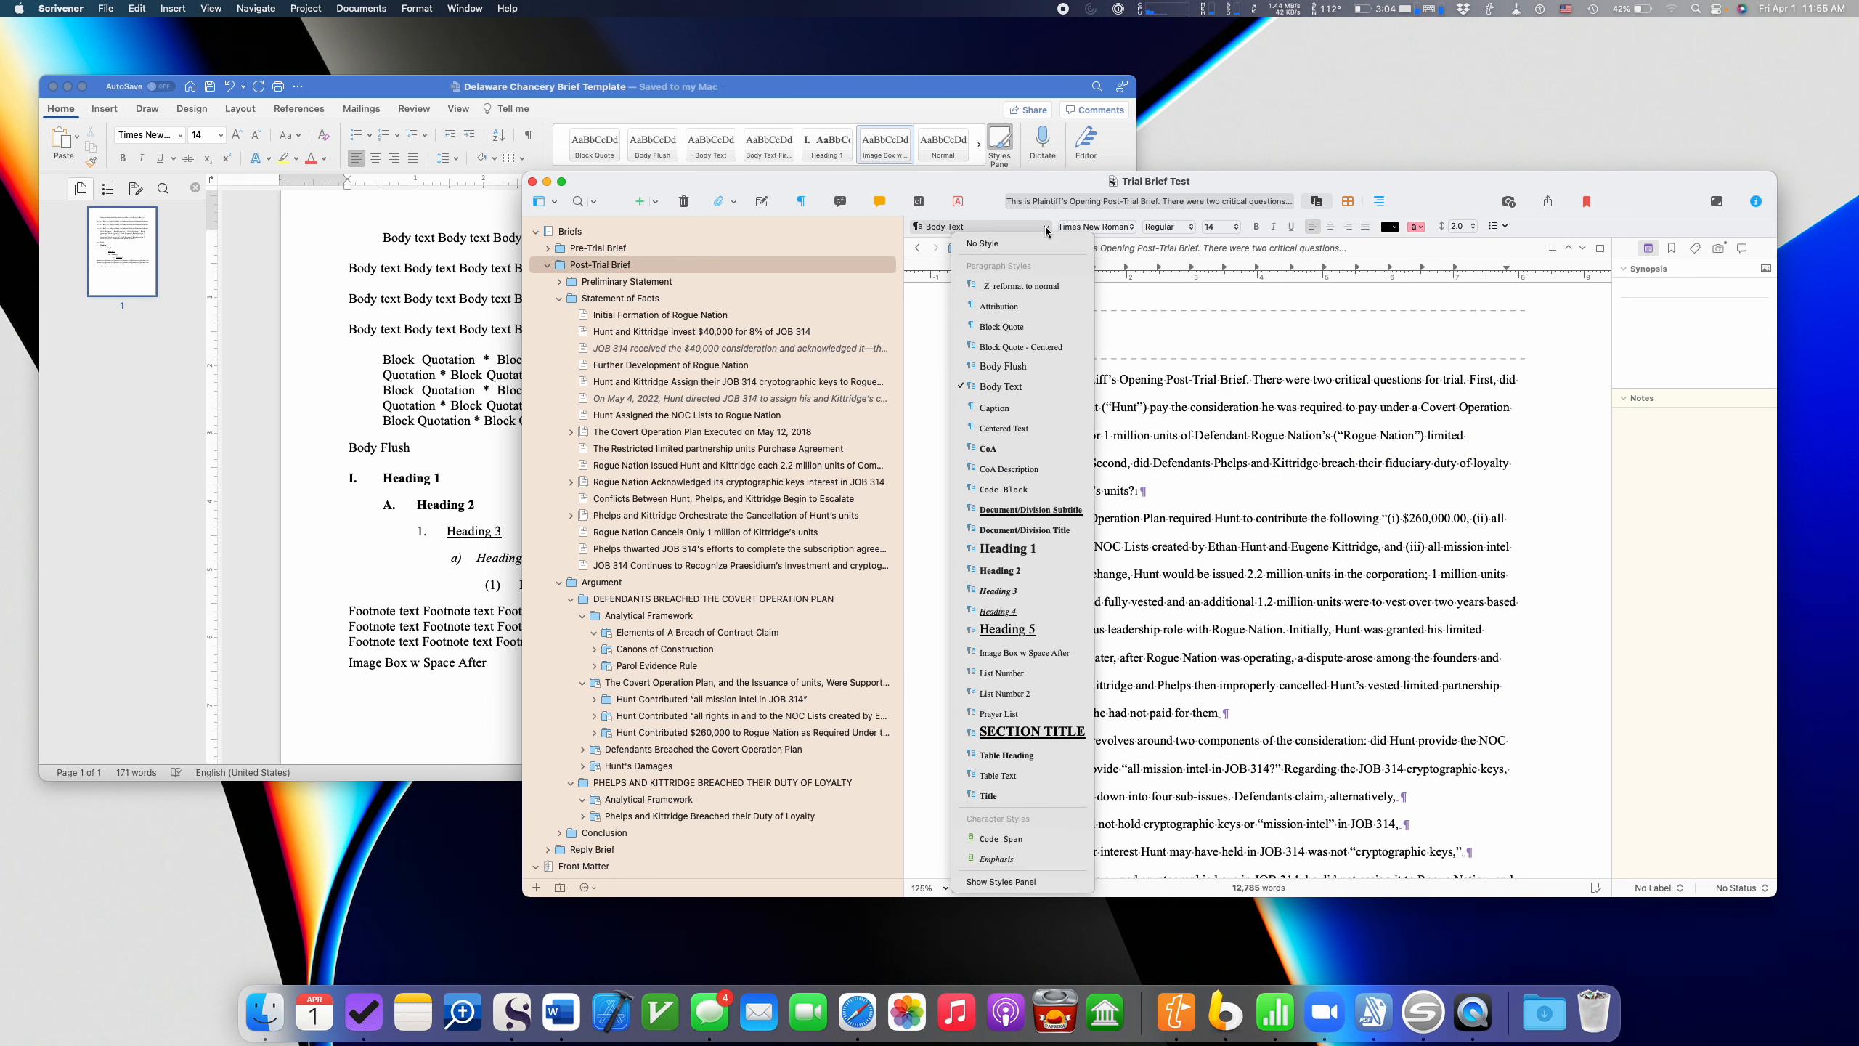
pyautogui.click(990, 881)
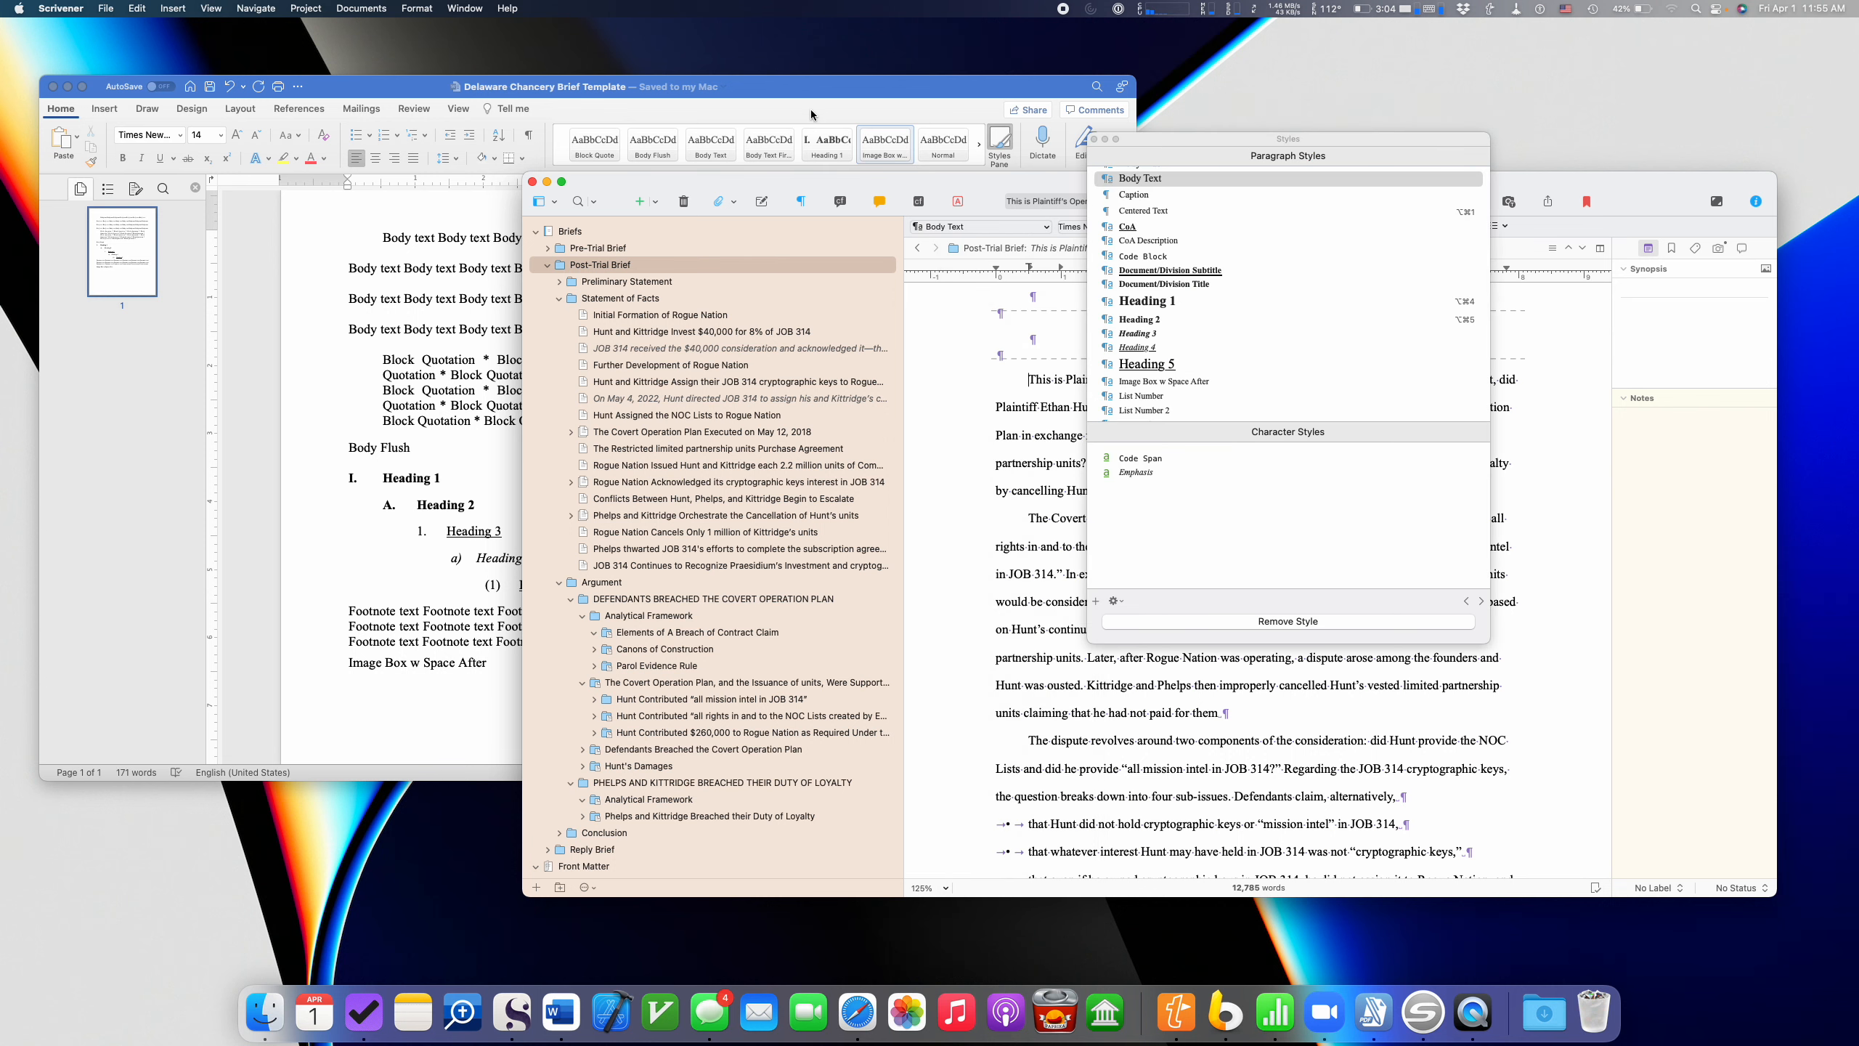
# - Move the Styles panel over the project outline and review the project's paragraph styles, closing the panel when done
pyautogui.click(822, 84)
pyautogui.click(1390, 197)
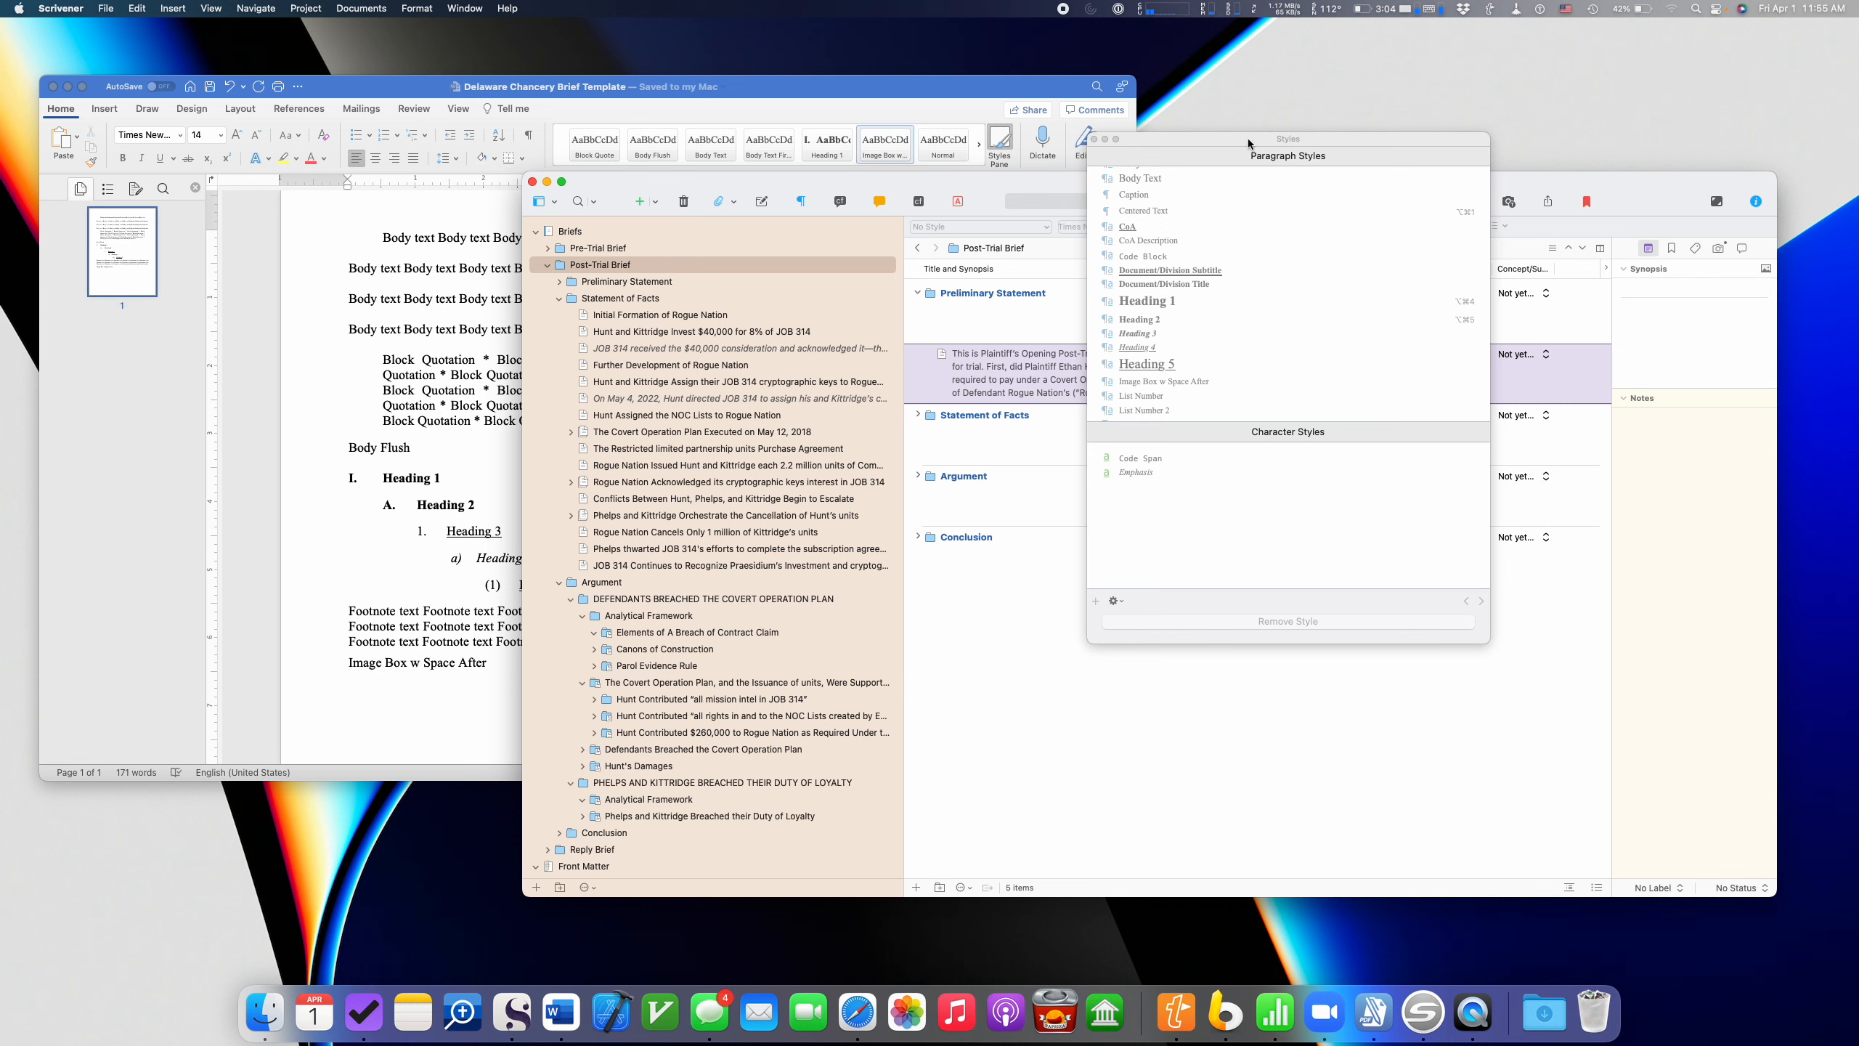
pyautogui.moveTo(1247, 139); pyautogui.dragTo(1032, 141)
pyautogui.click(1315, 202)
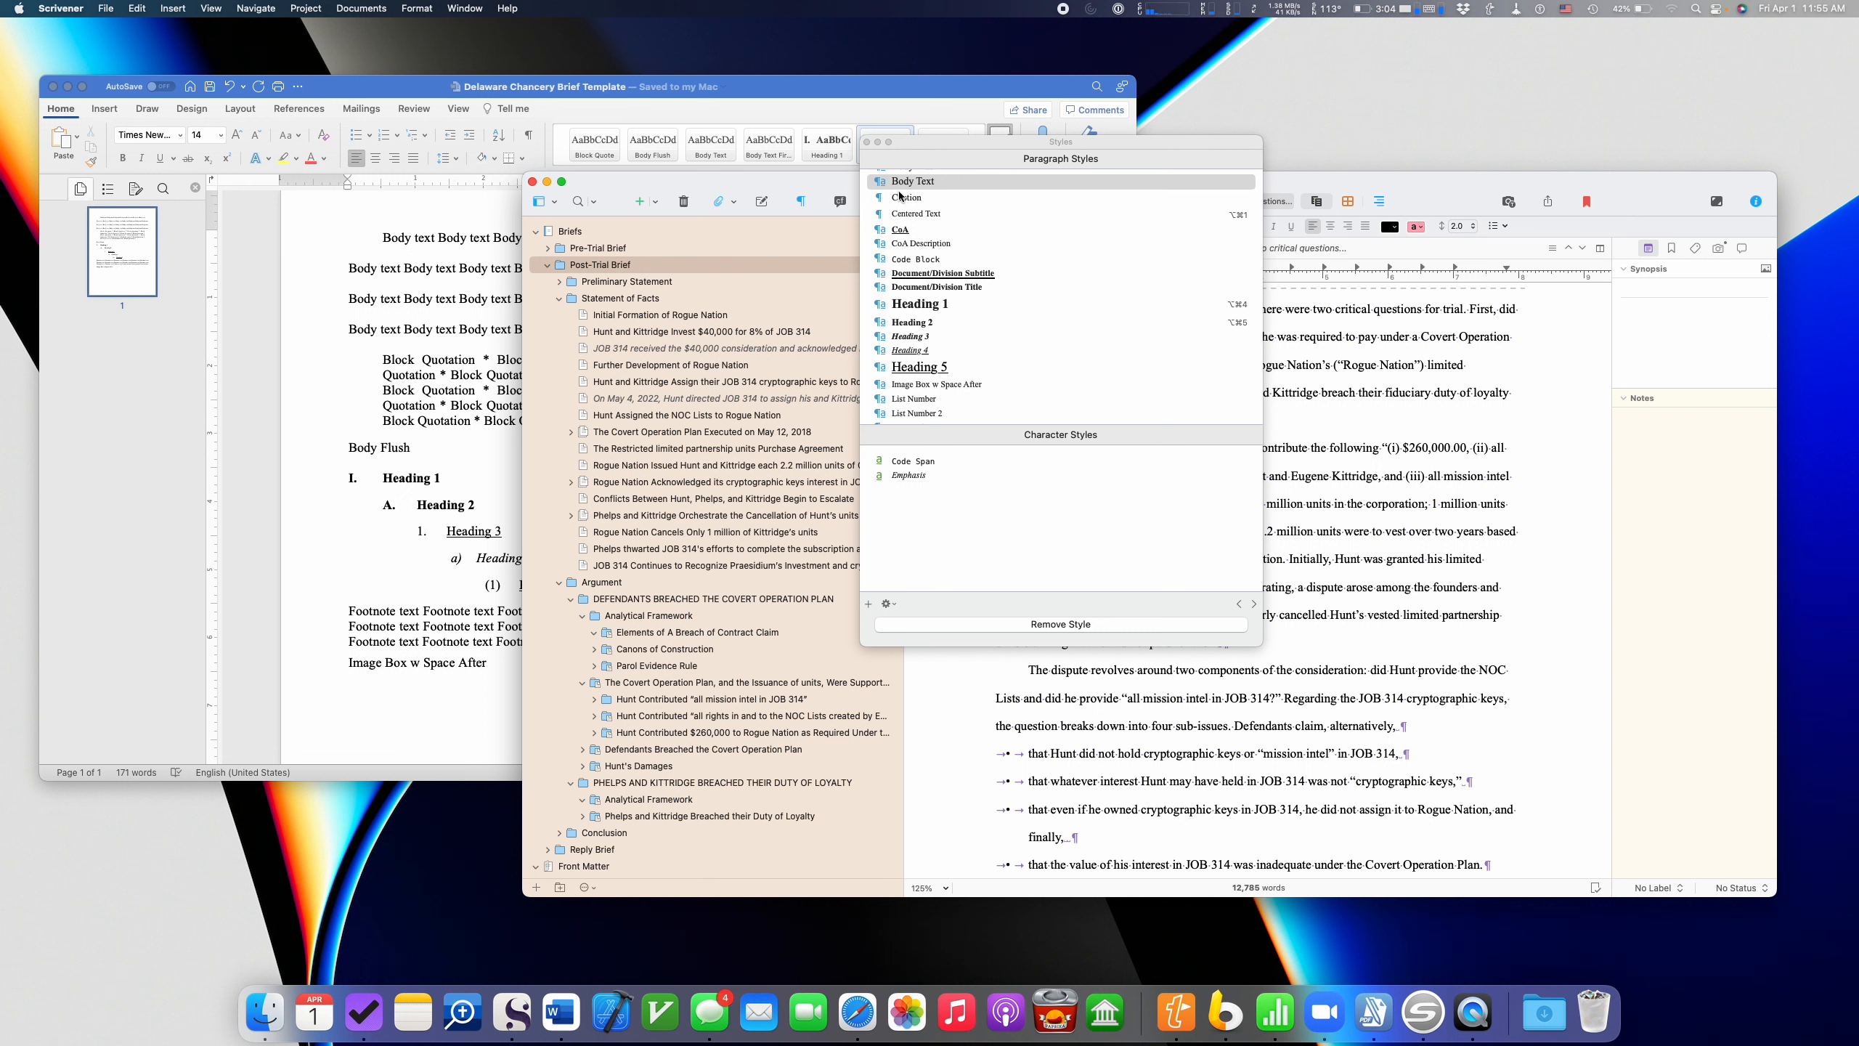
pyautogui.scroll(3, 913, 184)
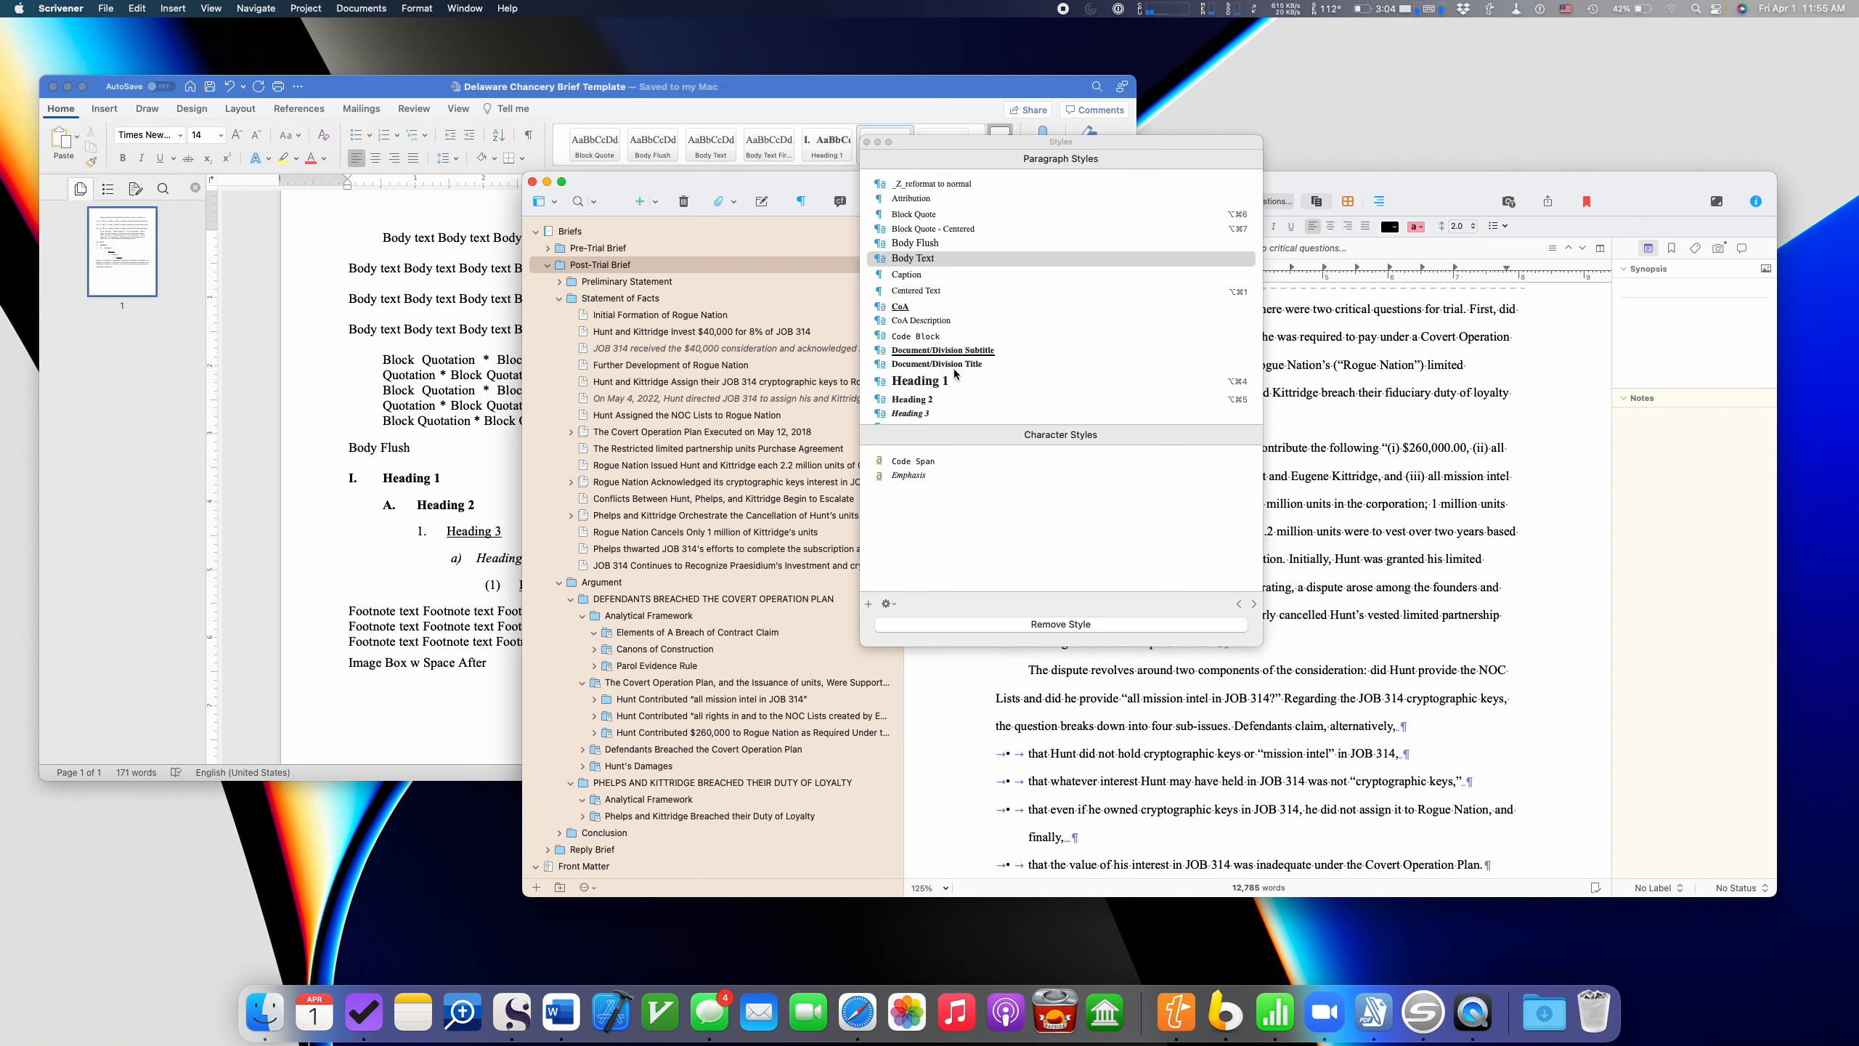
pyautogui.scroll(-2, 976, 402)
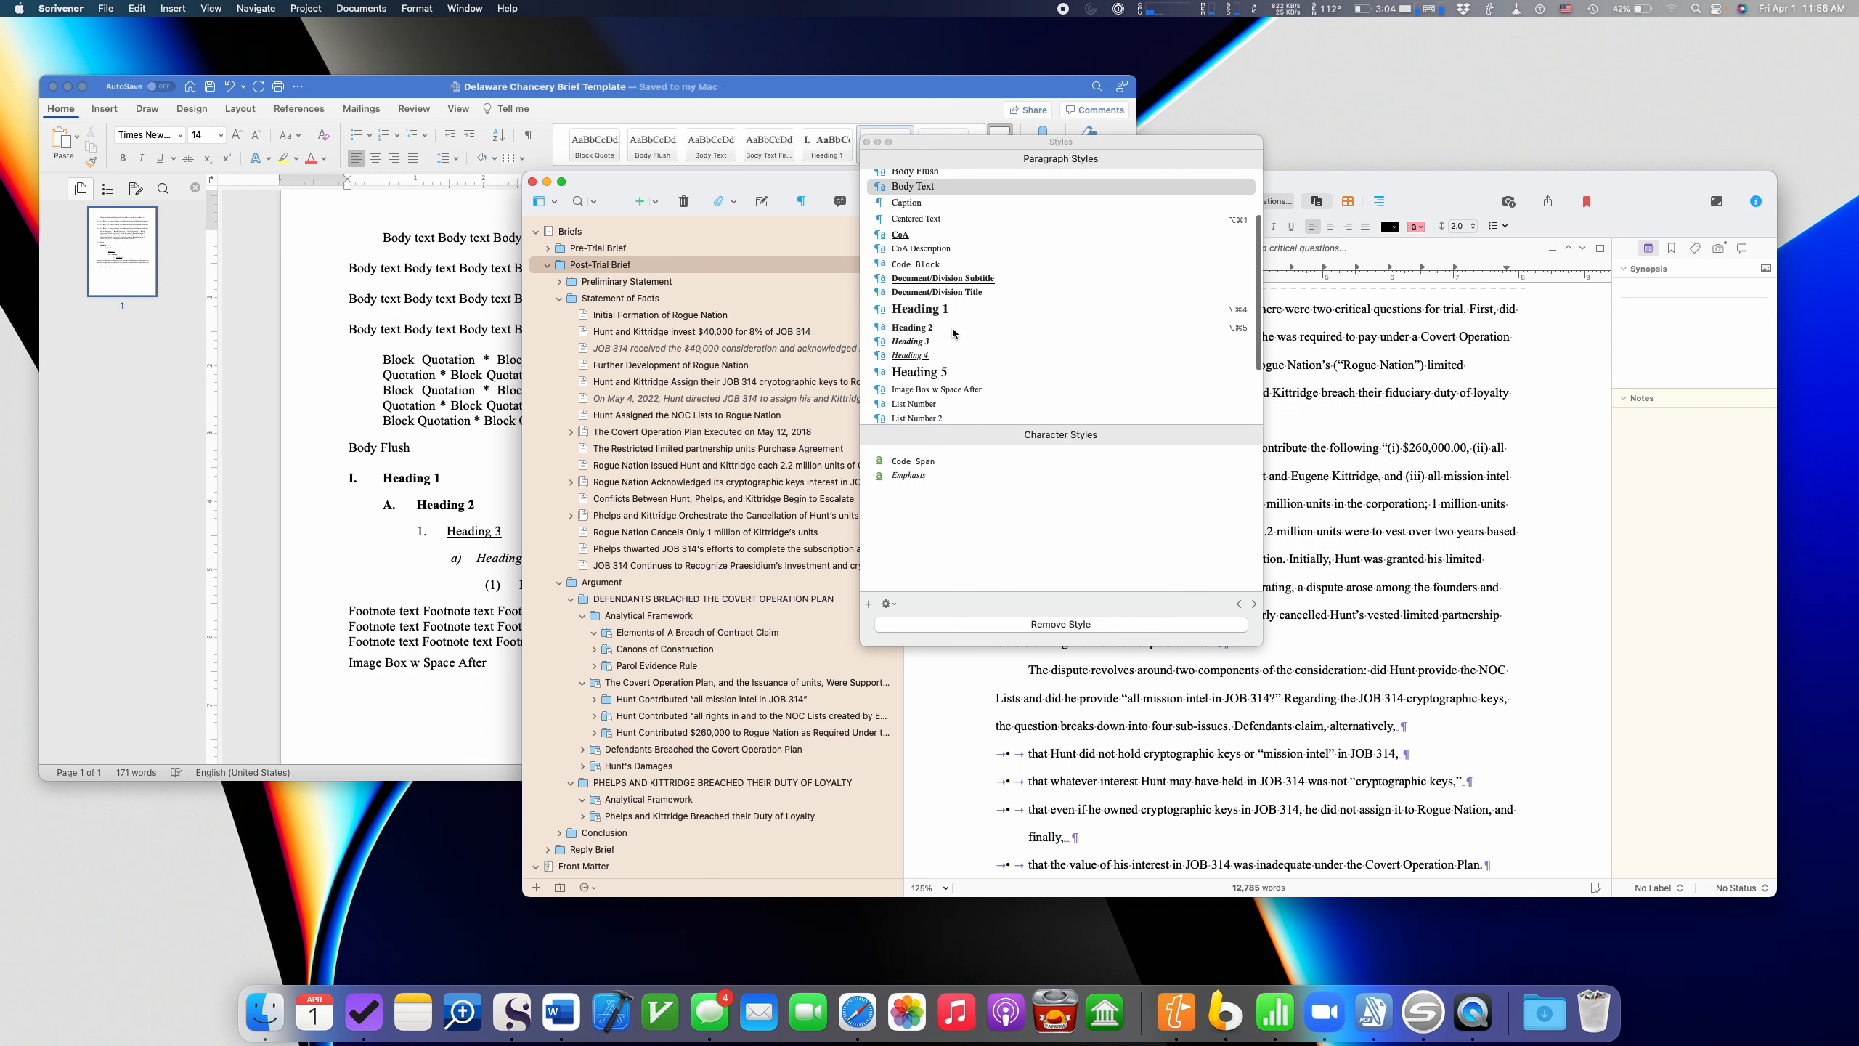
pyautogui.scroll(-2, 953, 334)
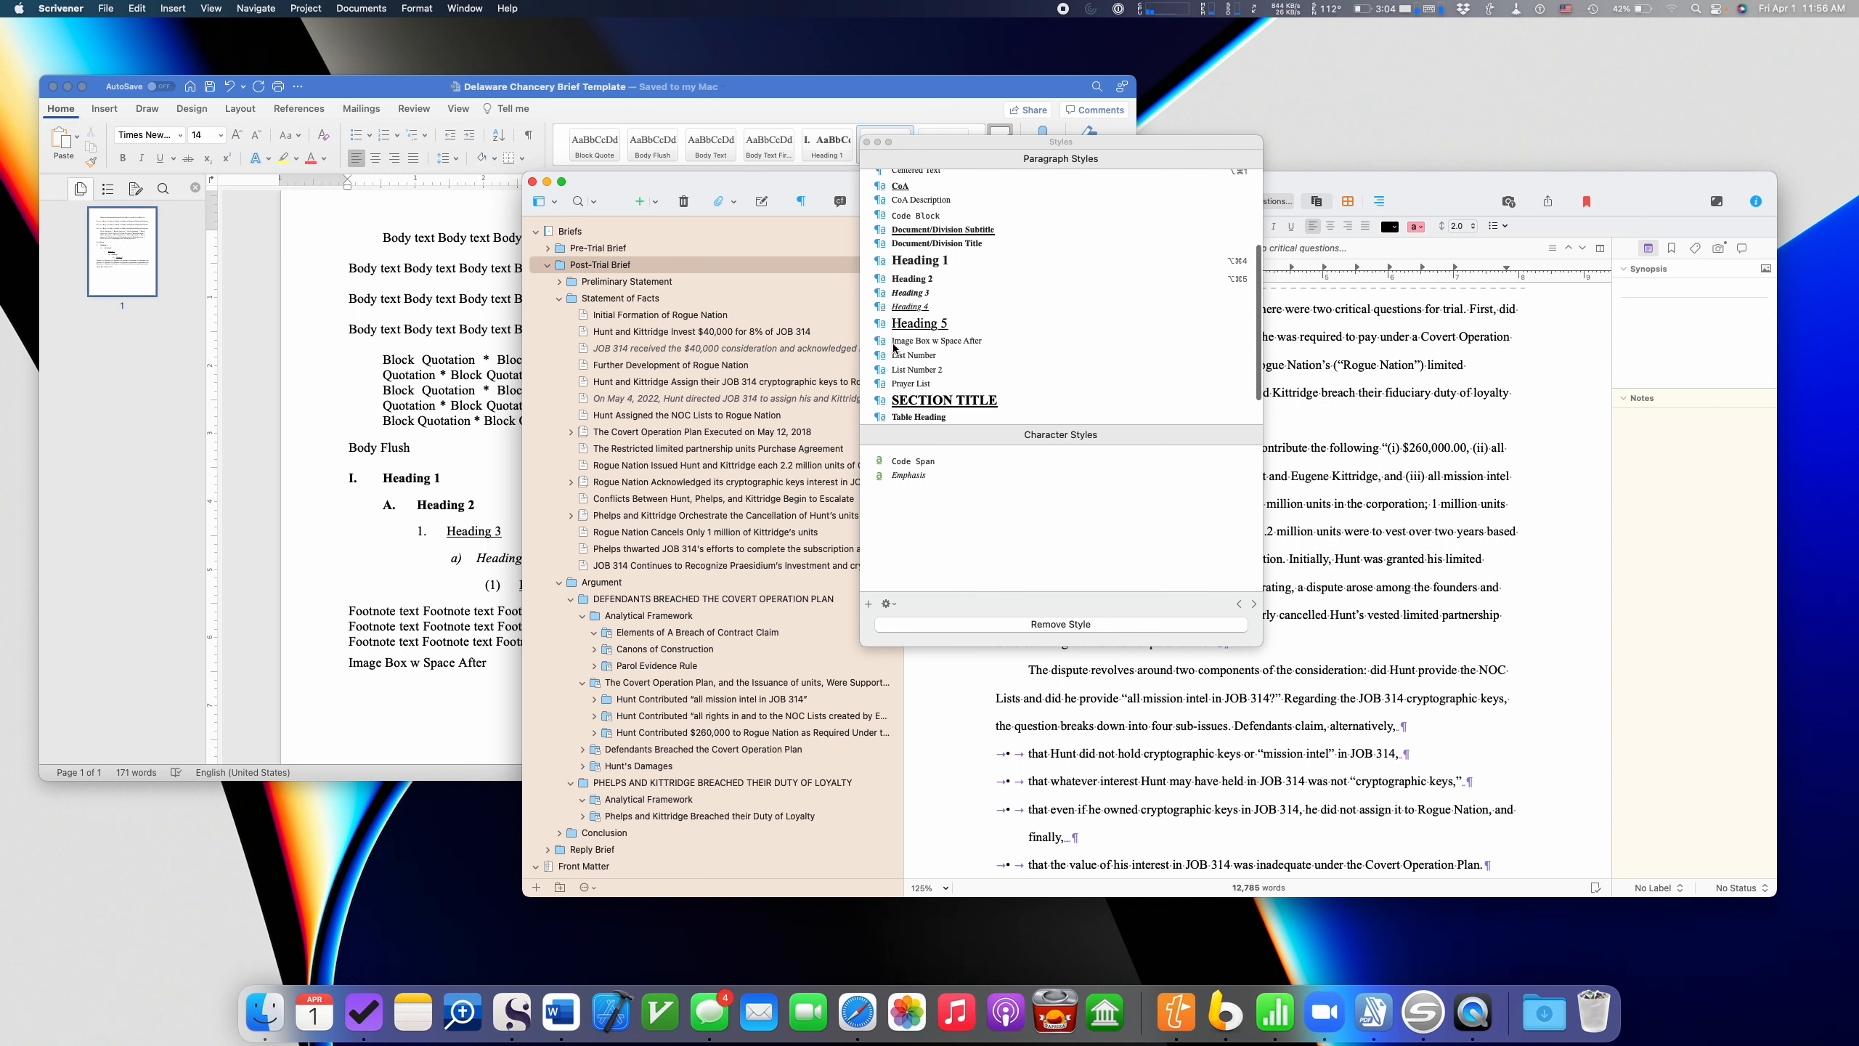
pyautogui.click(866, 143)
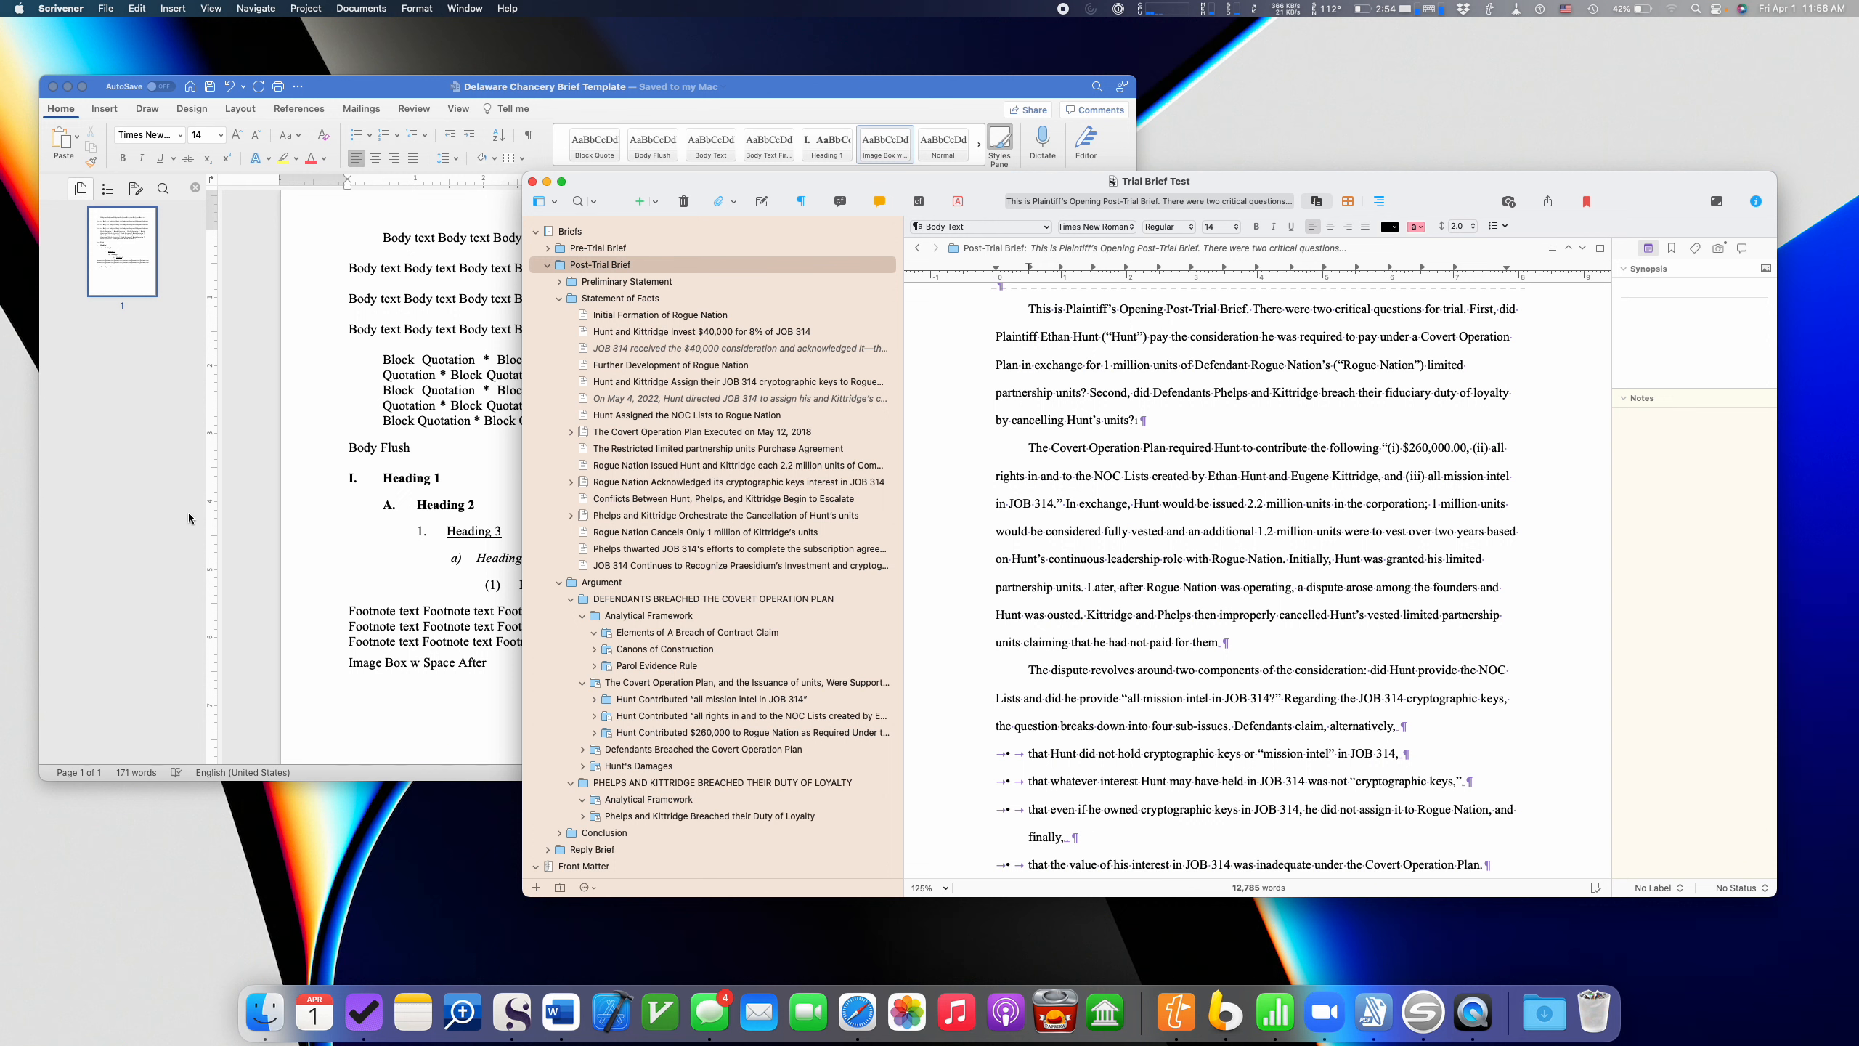
# - Compile the Post-Trial Brief to a Word .docx with the Brief - Del. Chancery format, saved as Trial Brief Test on the Desktop
pyautogui.click(1546, 204)
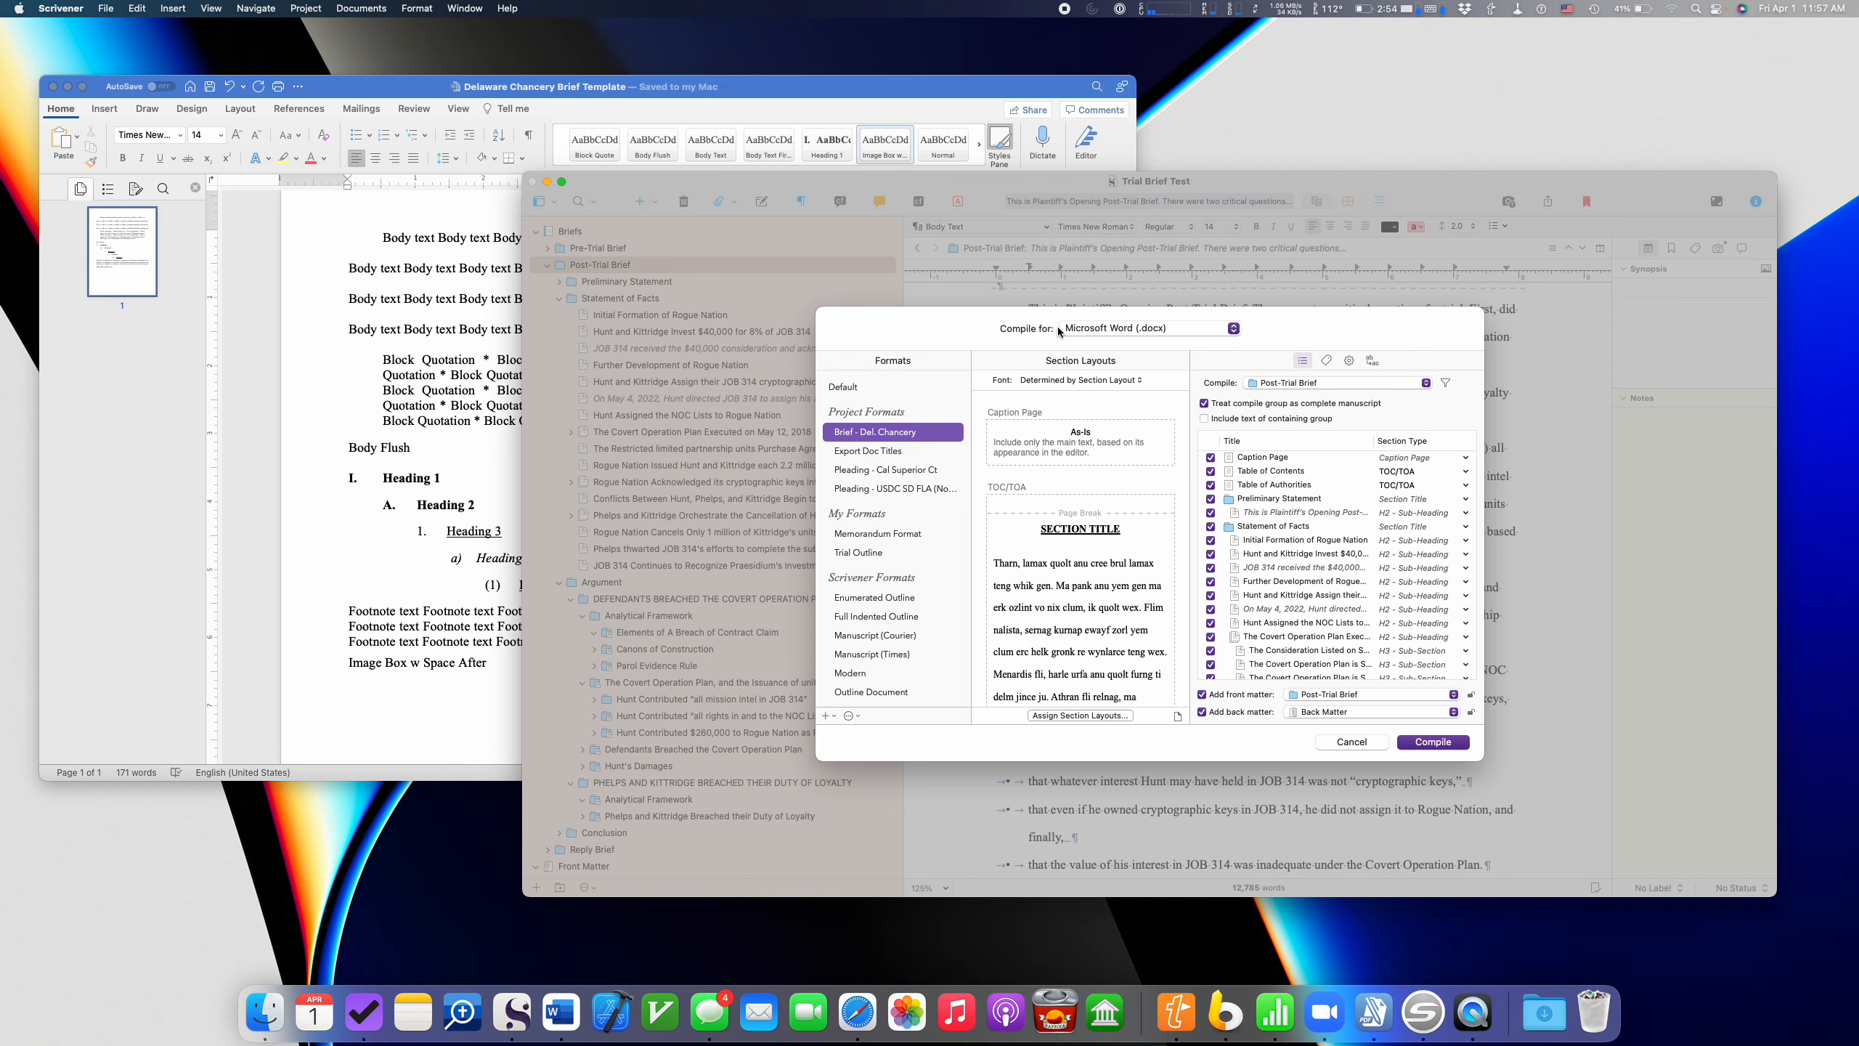
pyautogui.click(1446, 744)
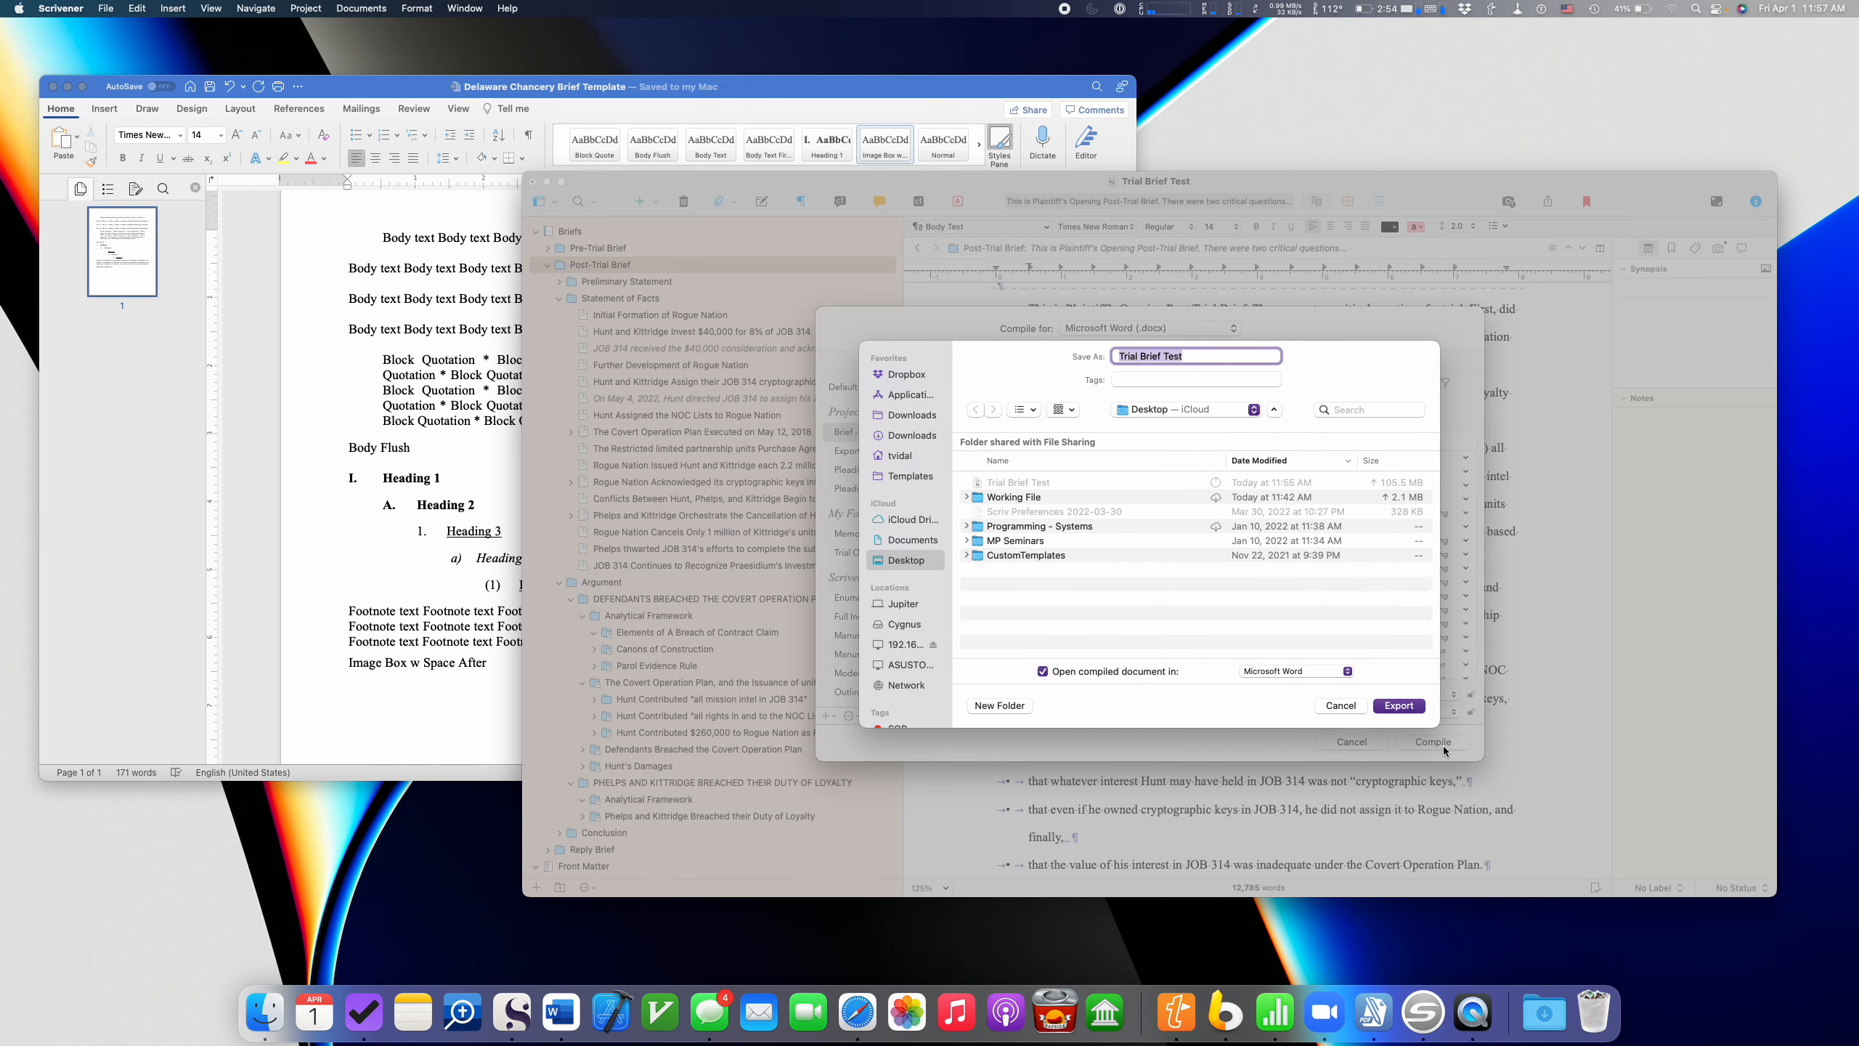
pyautogui.click(1398, 705)
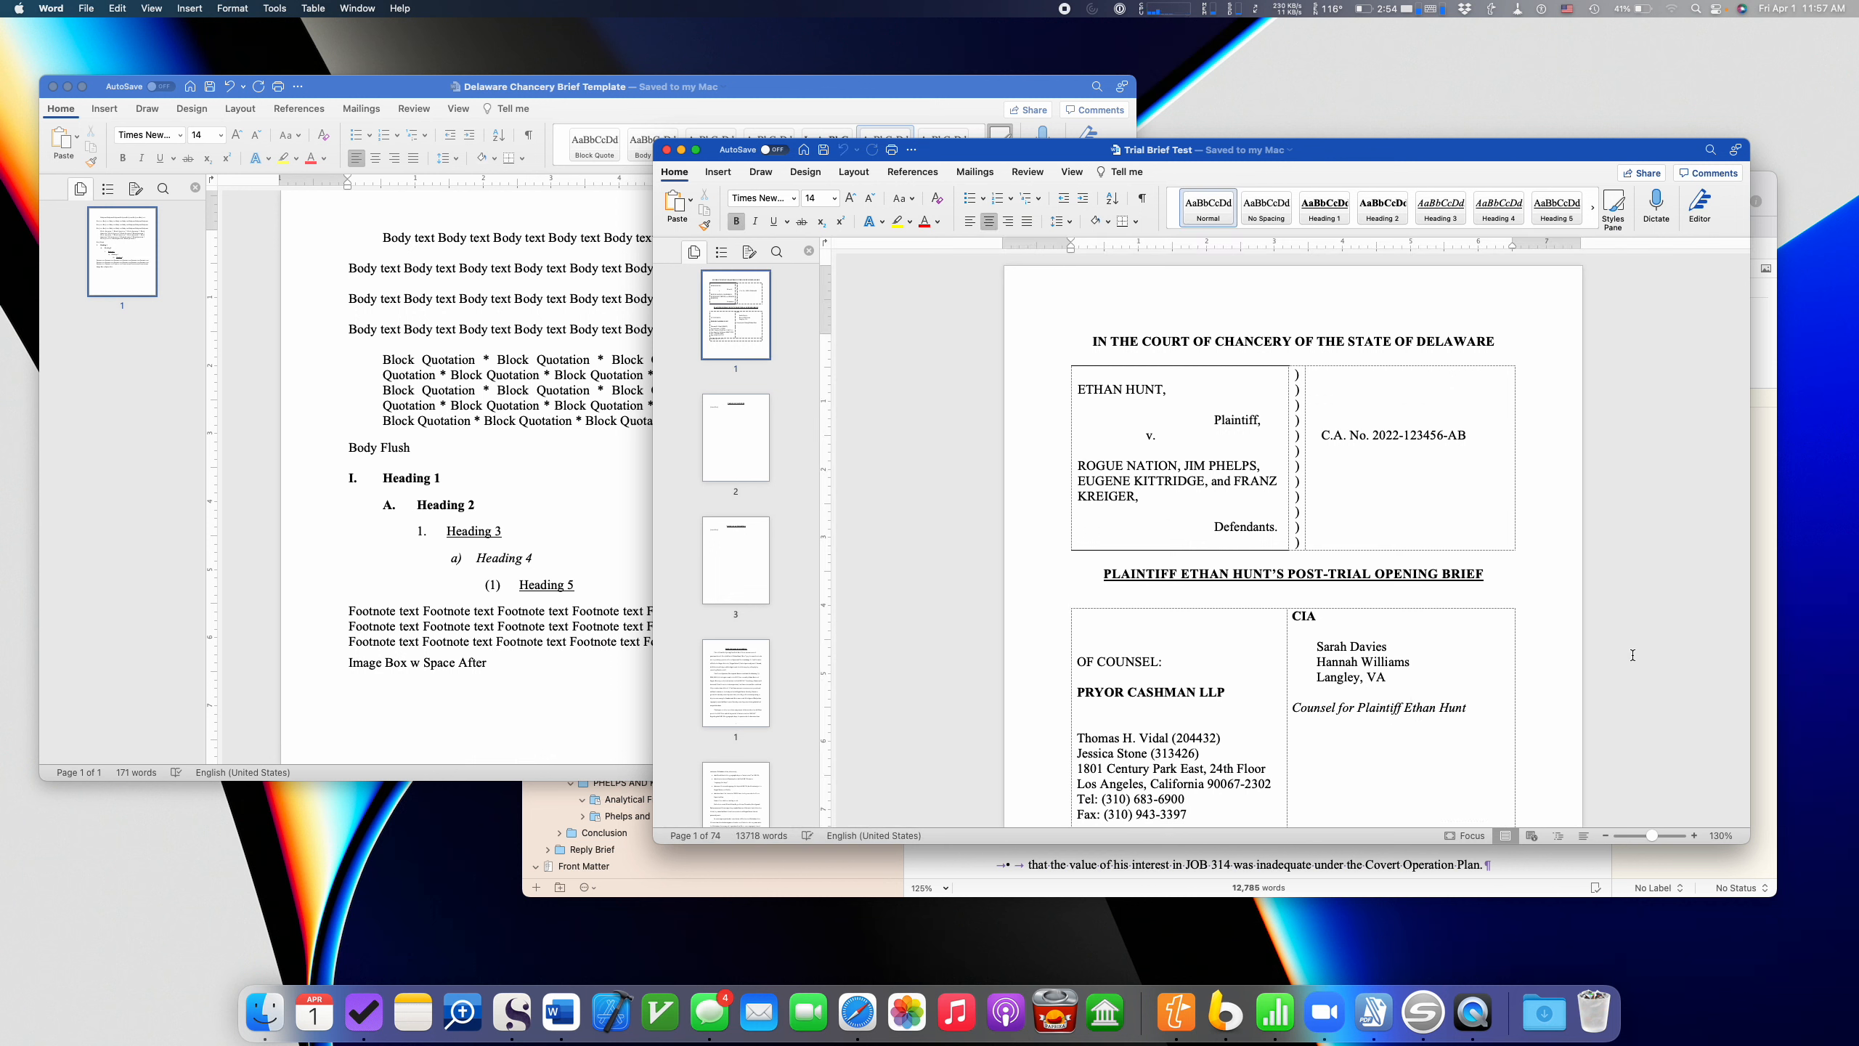
# - Examine the compiled Word document using its heading outline, checking the formatting around "The Consideration Listed on Schedule A" heading
pyautogui.scroll(-10, 1632, 654)
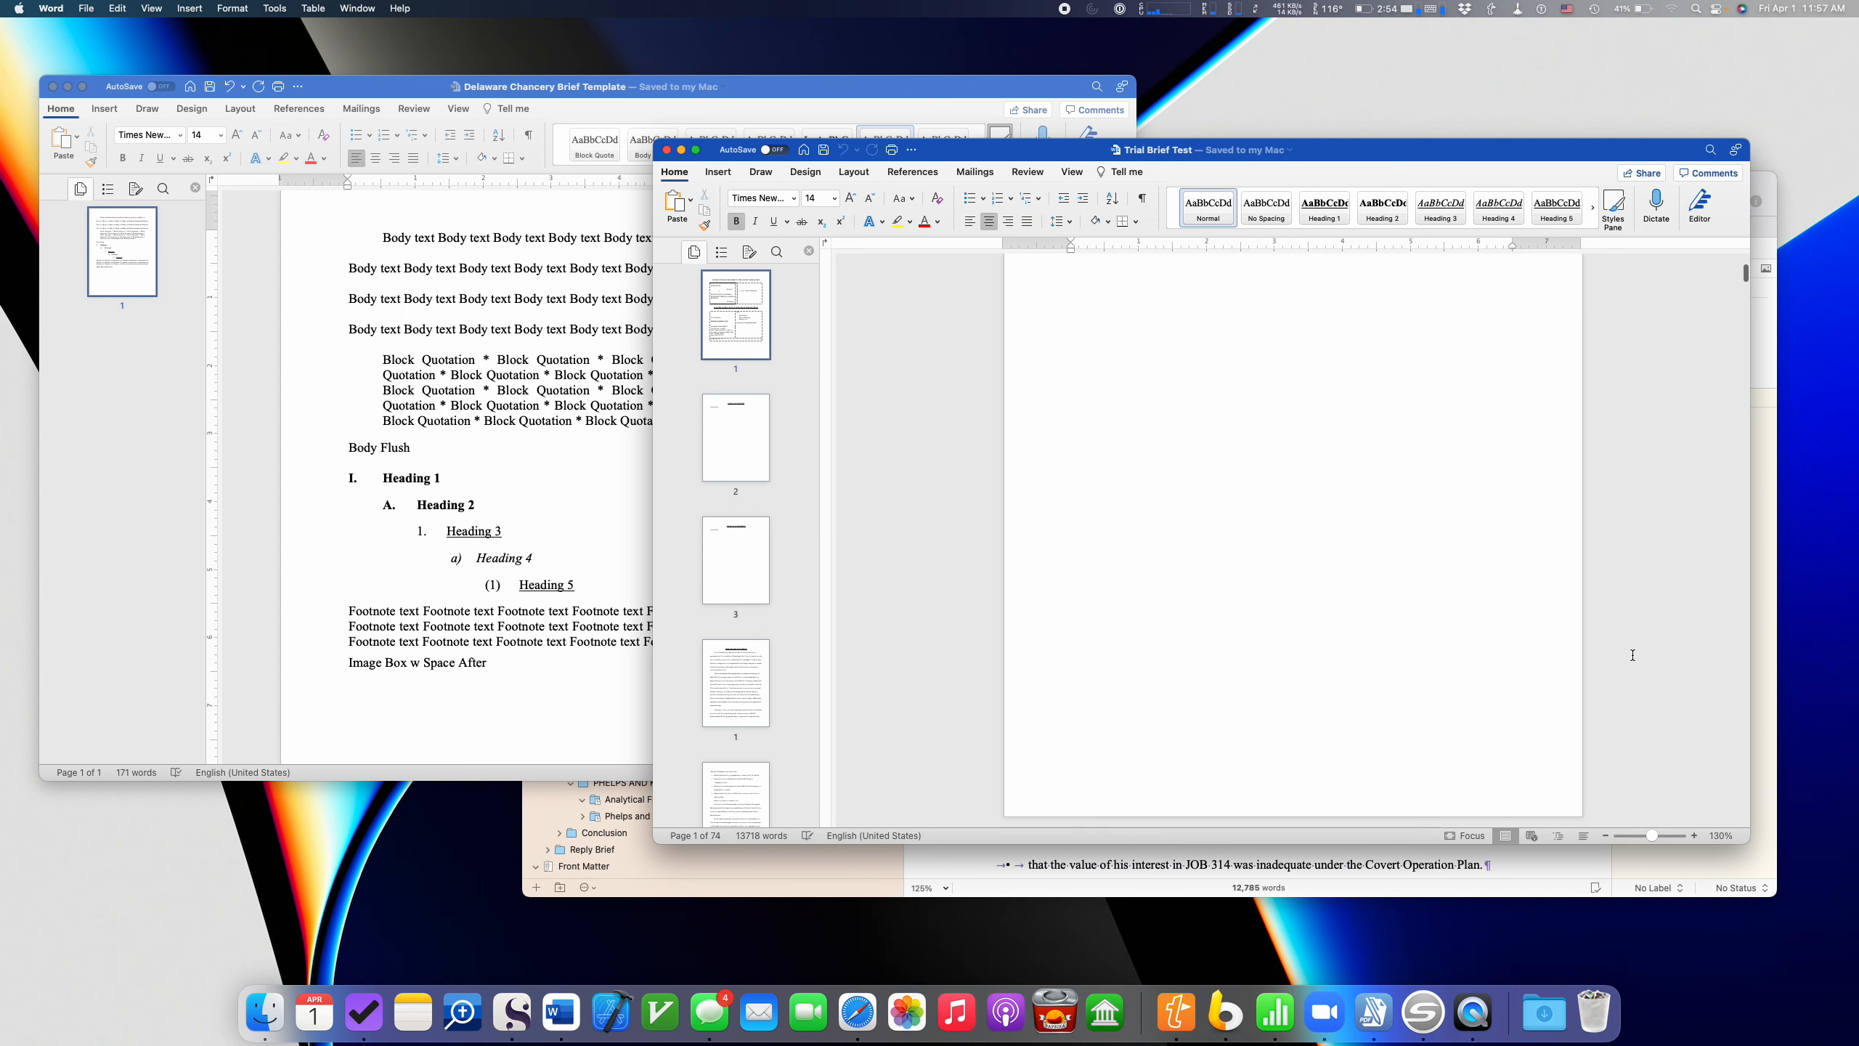
pyautogui.click(723, 252)
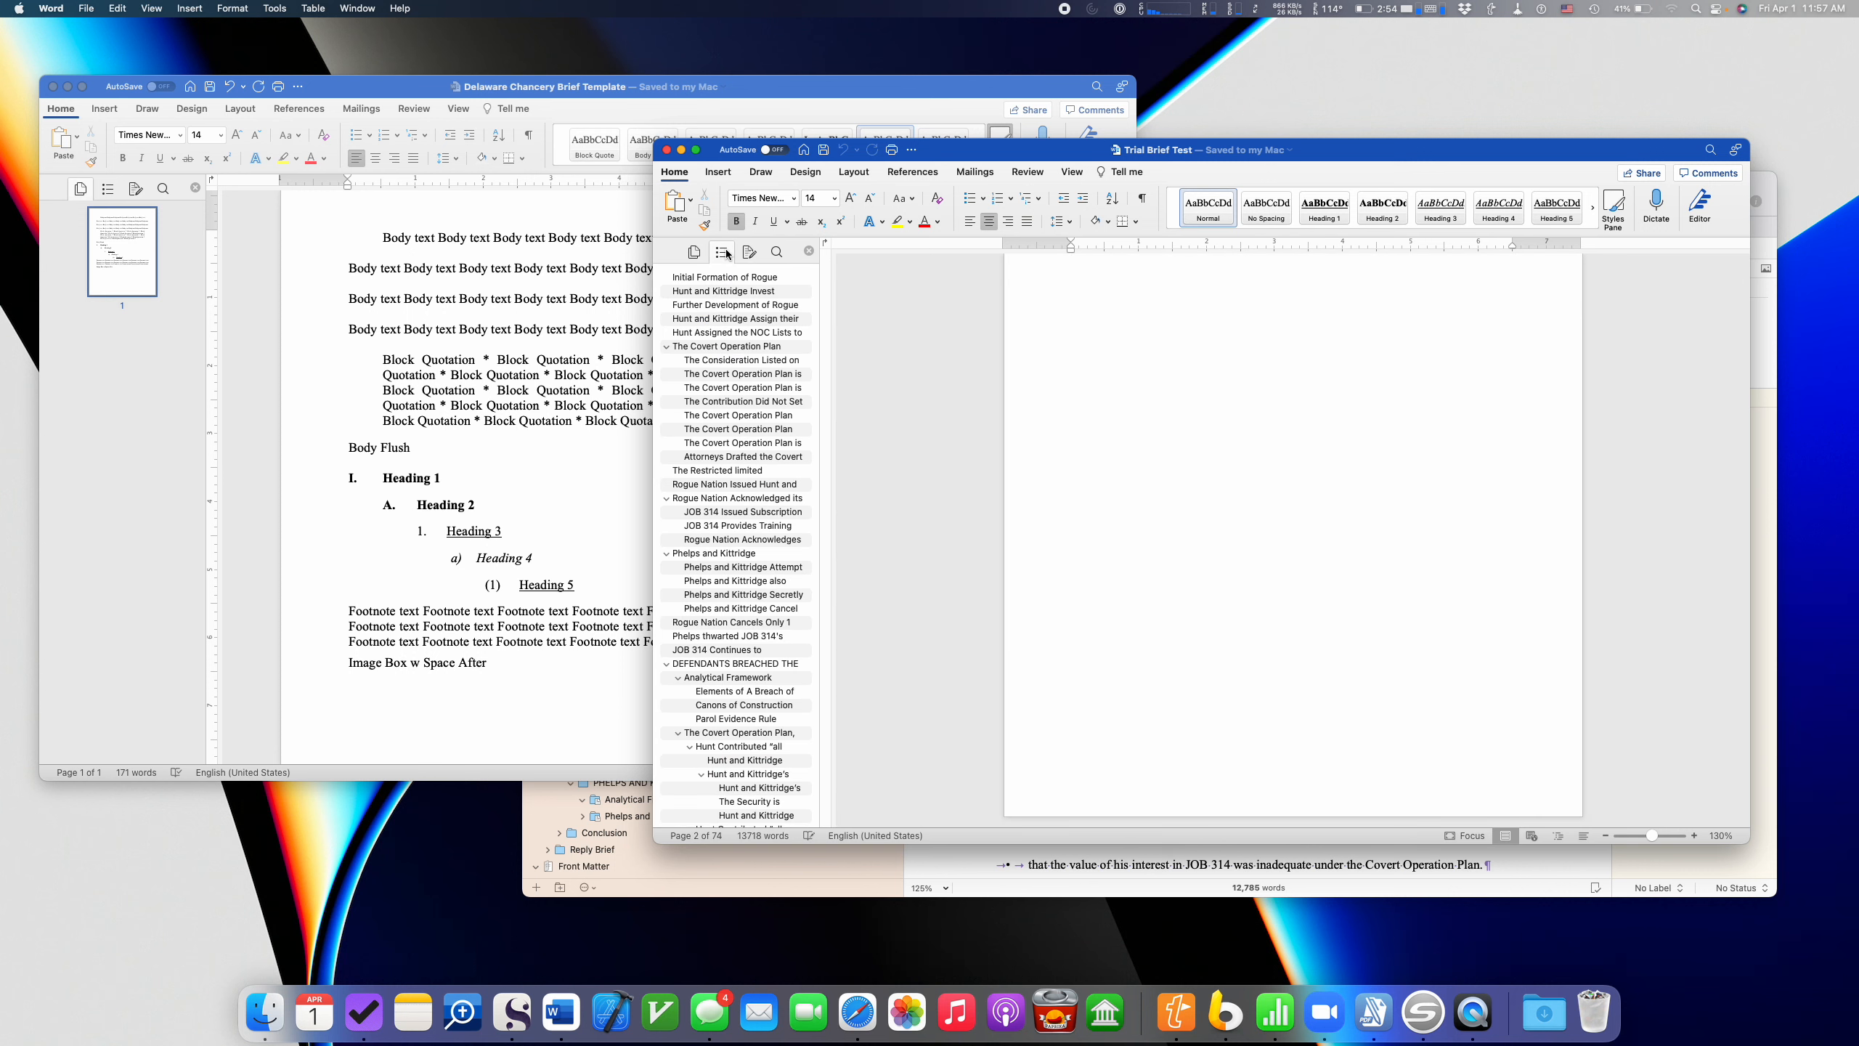
pyautogui.scroll(-3, 1048, 339)
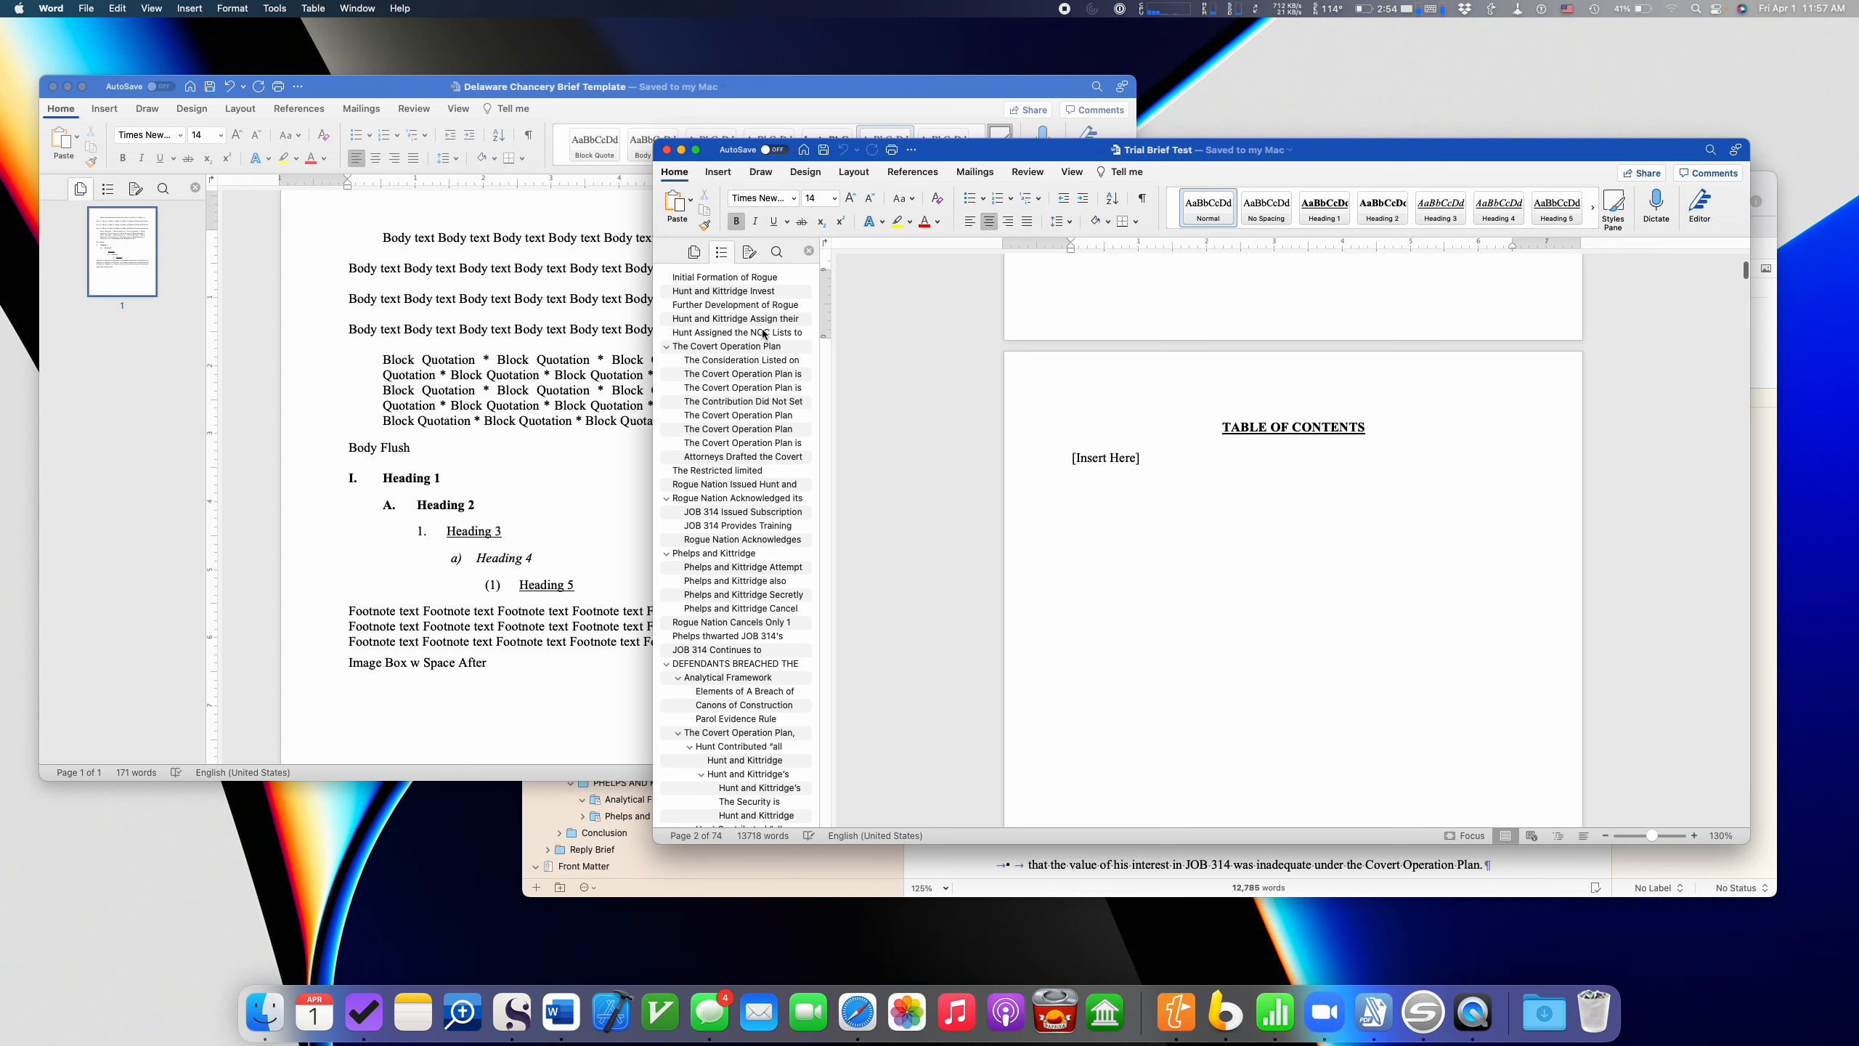
pyautogui.click(735, 357)
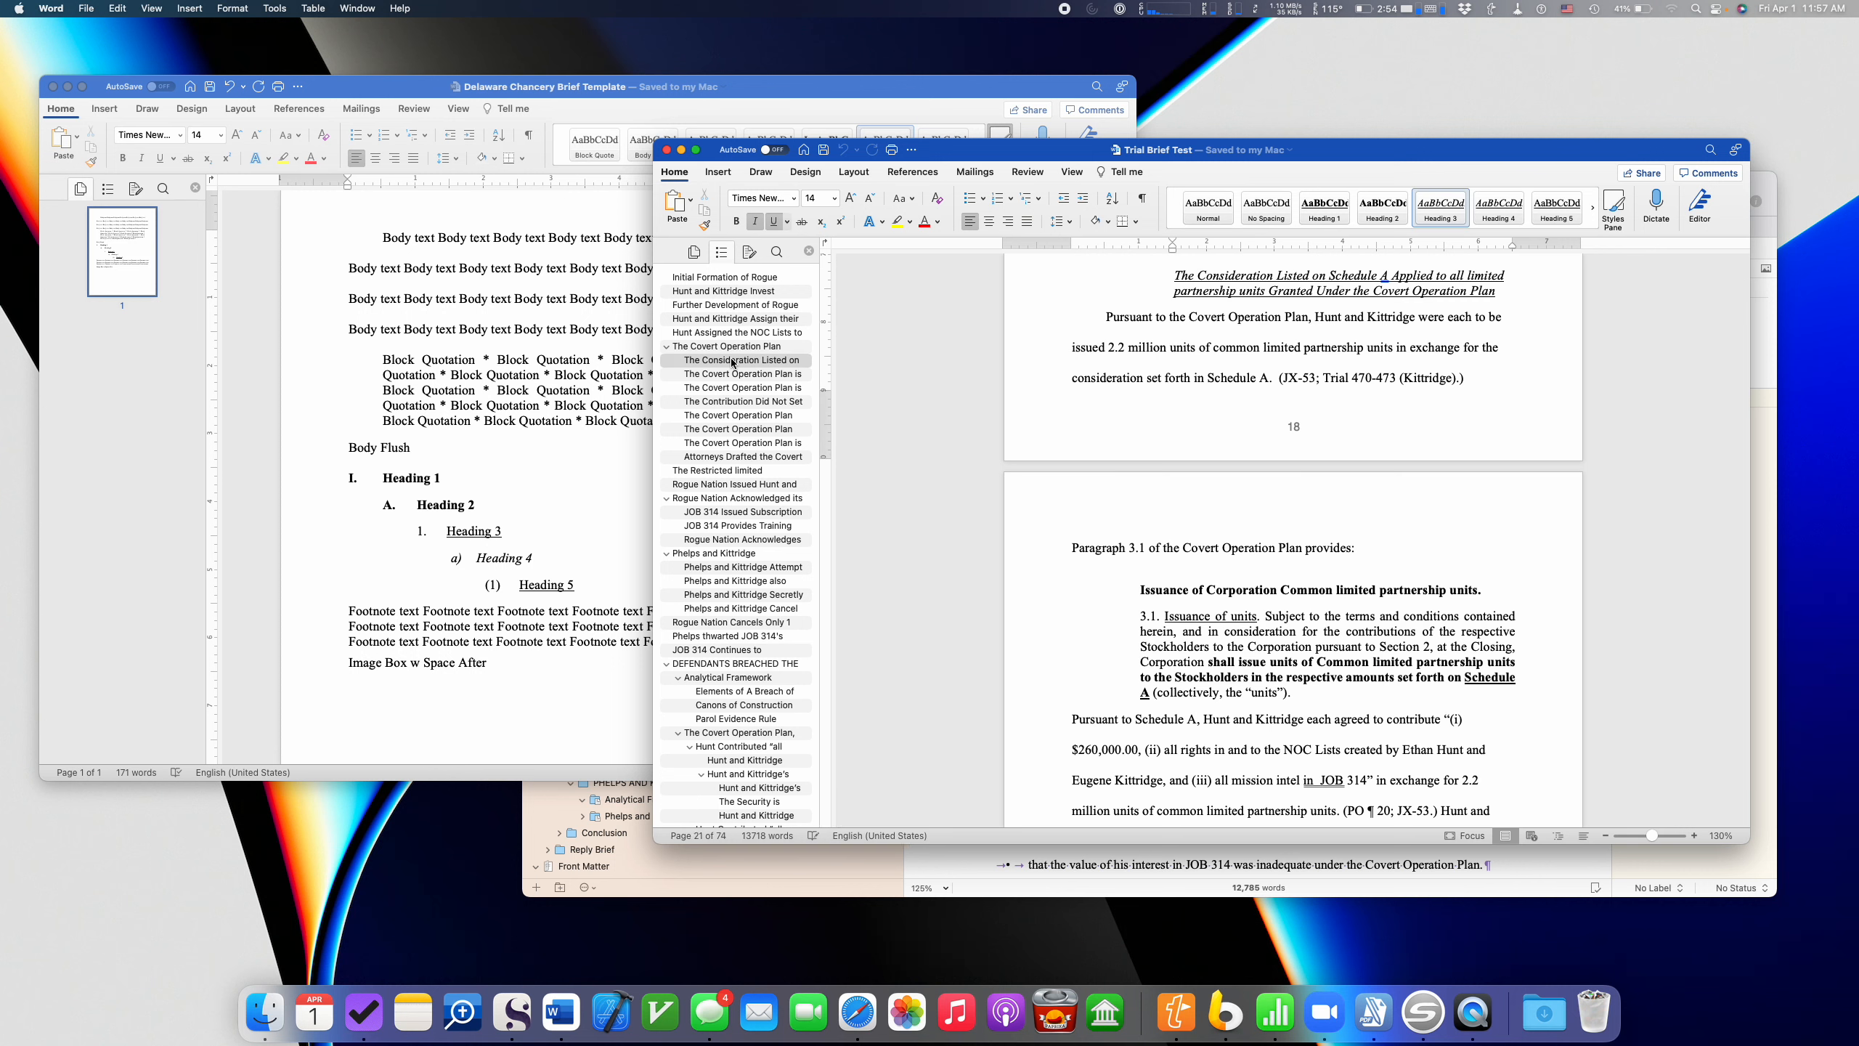
pyautogui.scroll(5, 1061, 382)
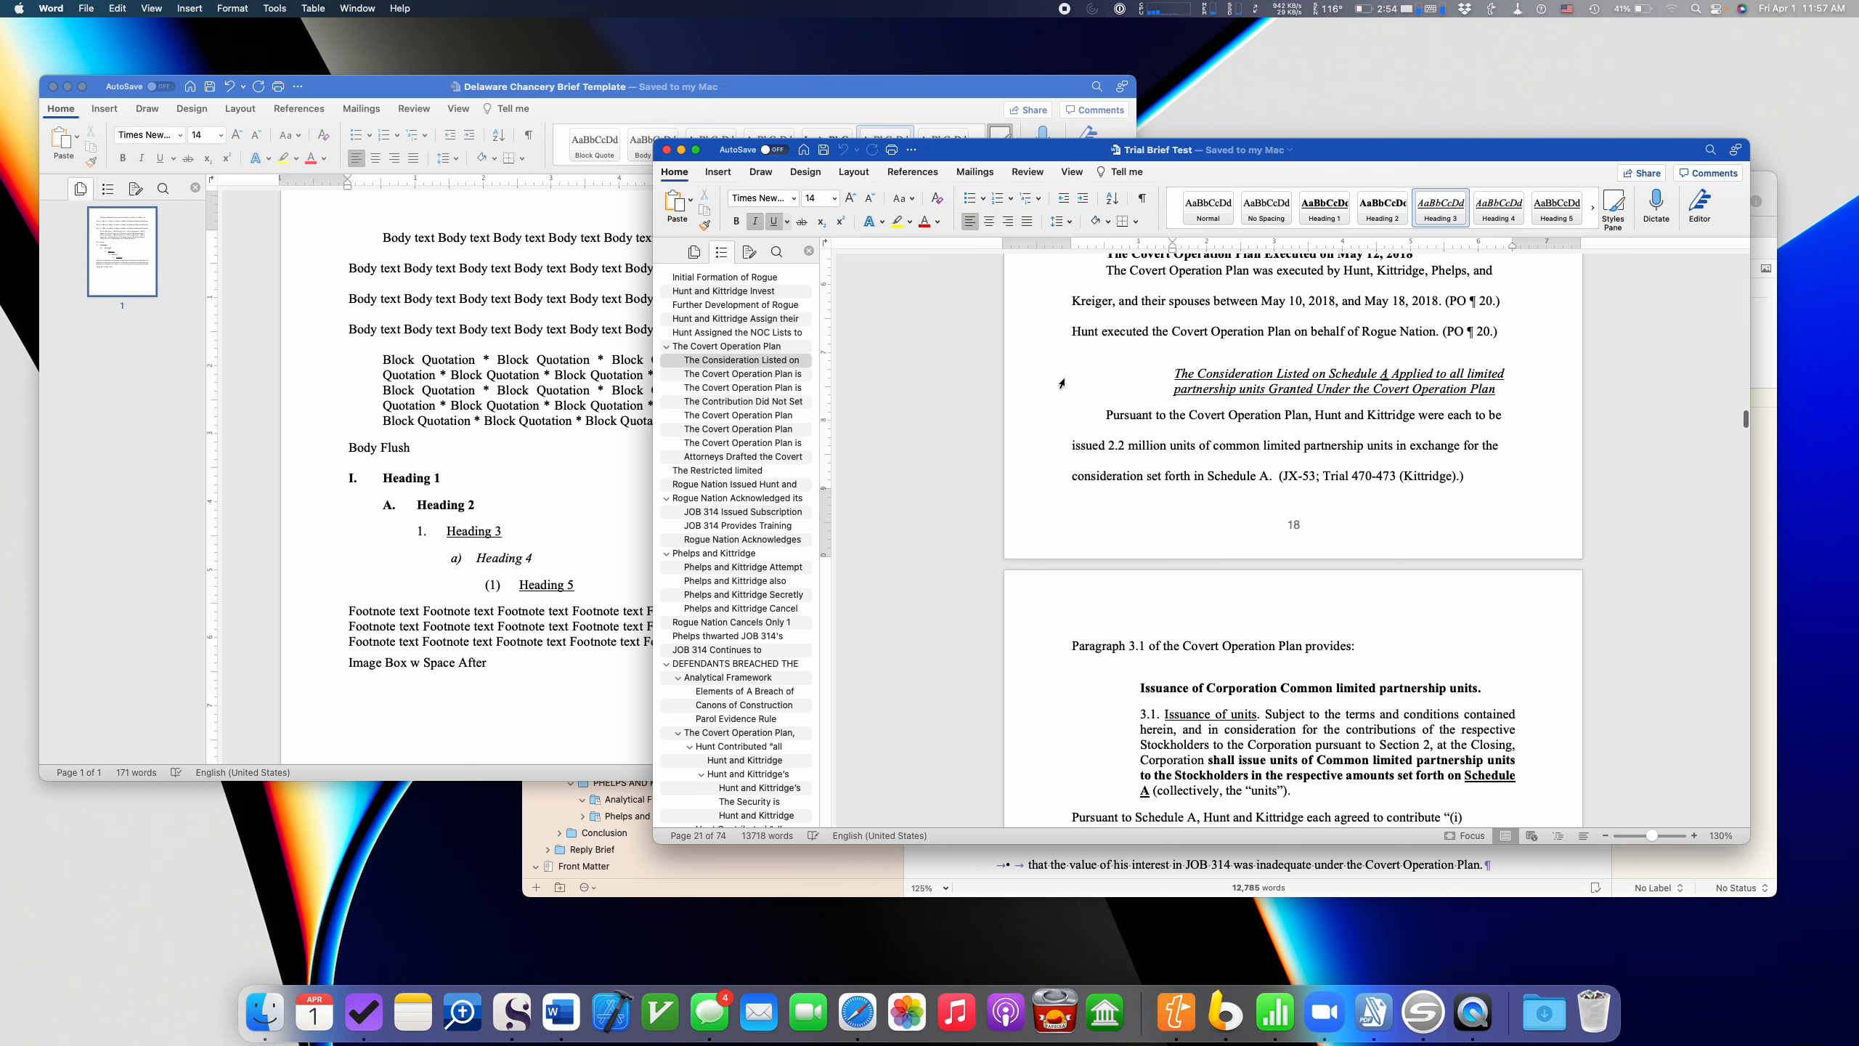
pyautogui.scroll(2, 1061, 382)
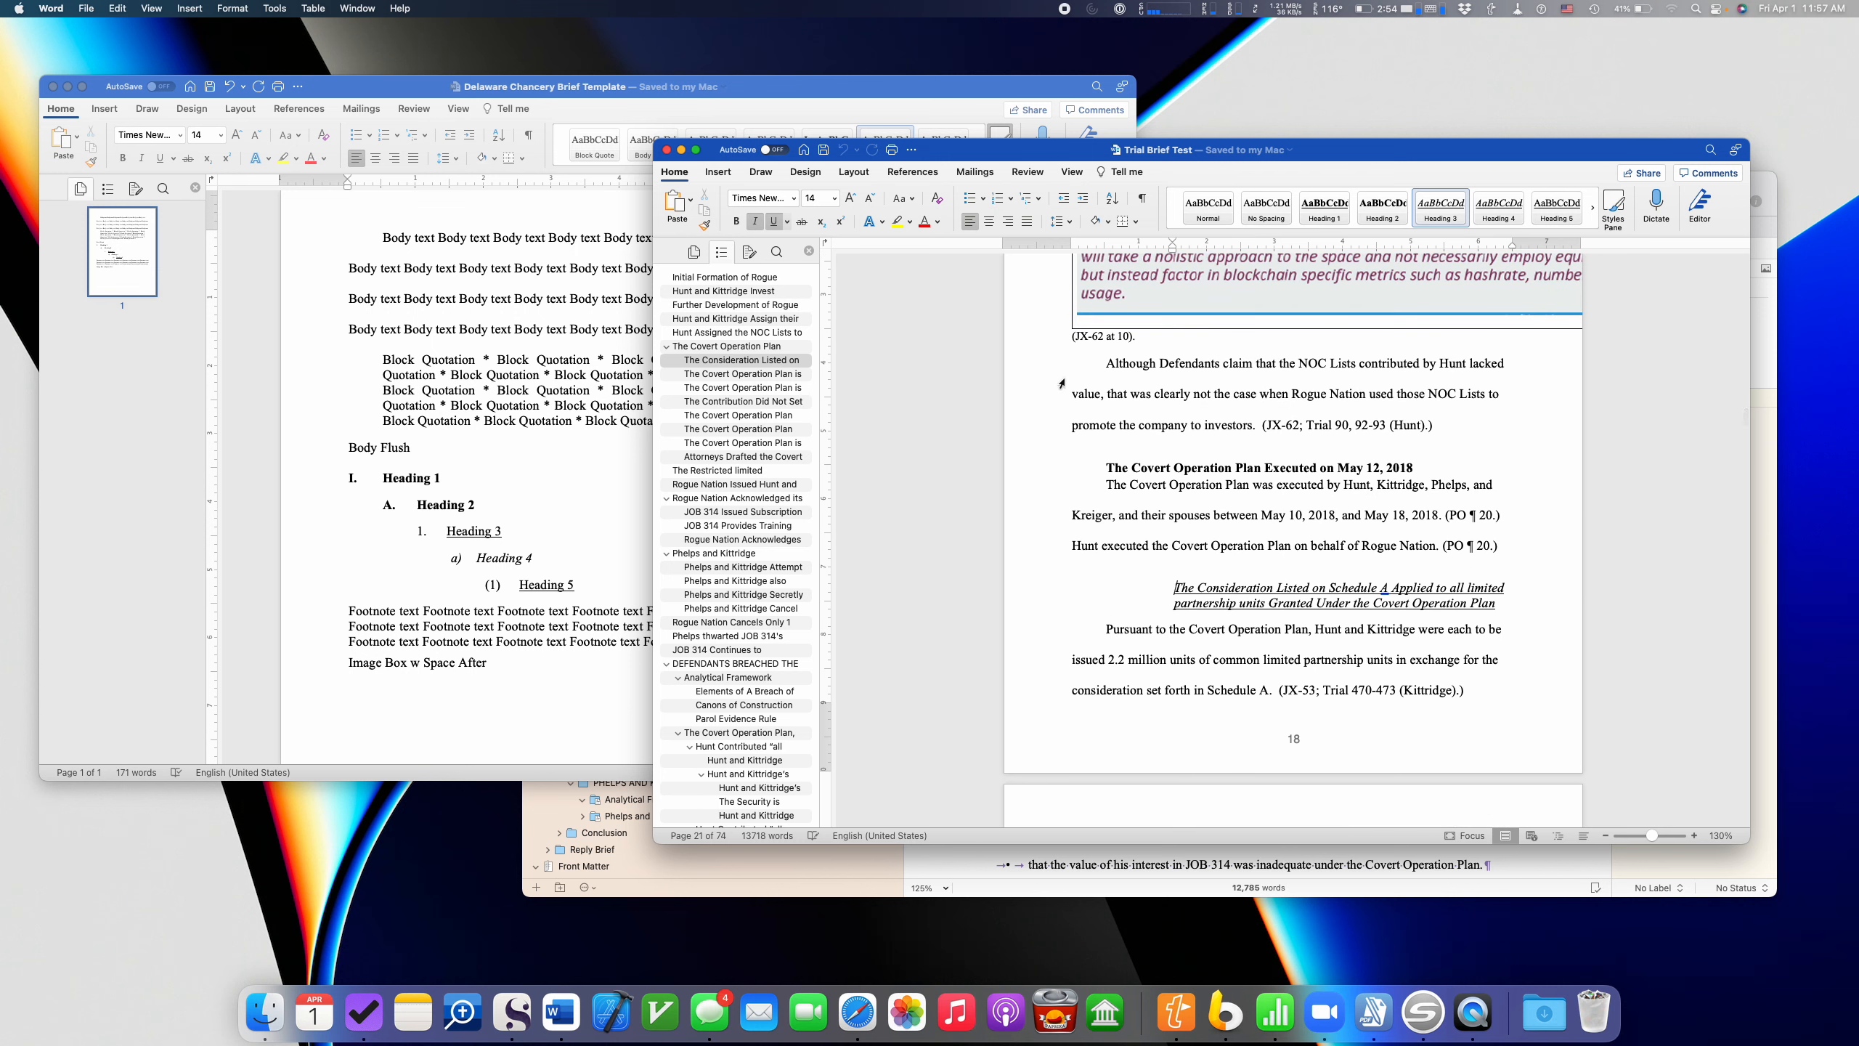
pyautogui.scroll(-1, 1061, 382)
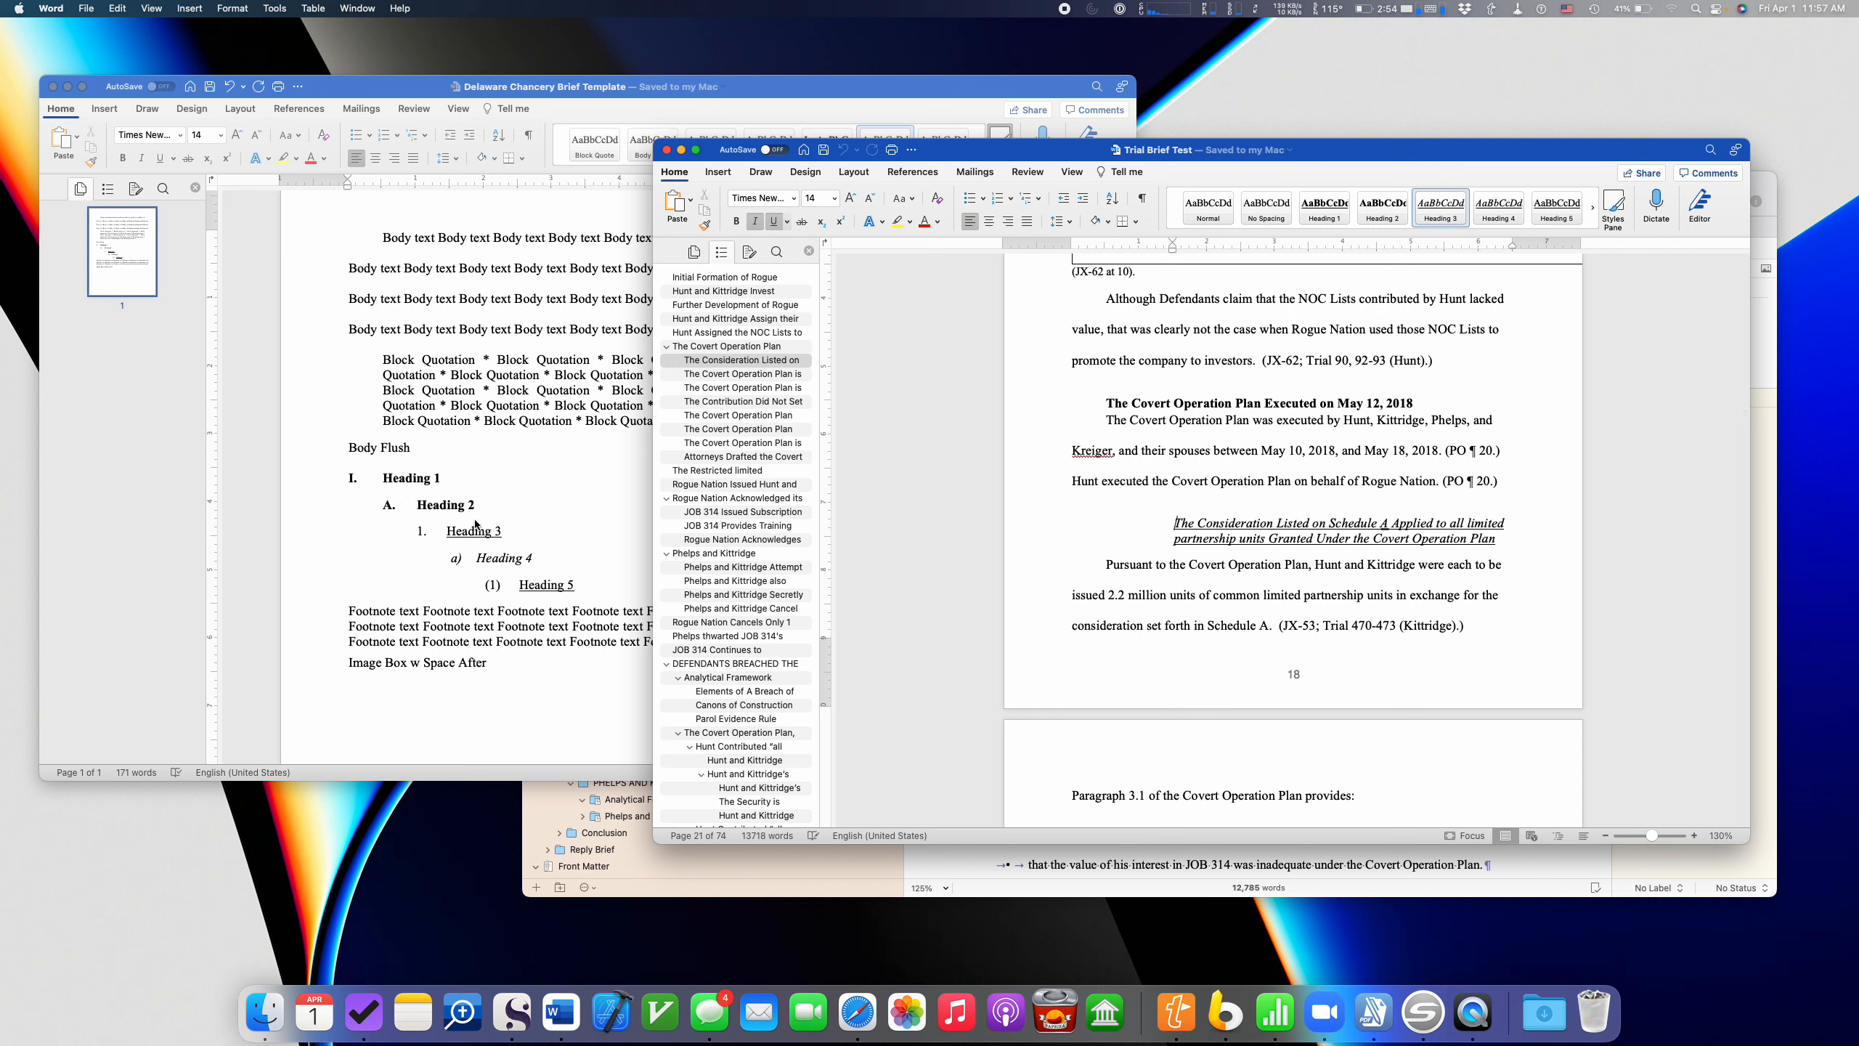
# - Open the style Organizer for the compiled Trial Brief Test document
pyautogui.click(1086, 448)
pyautogui.click(233, 9)
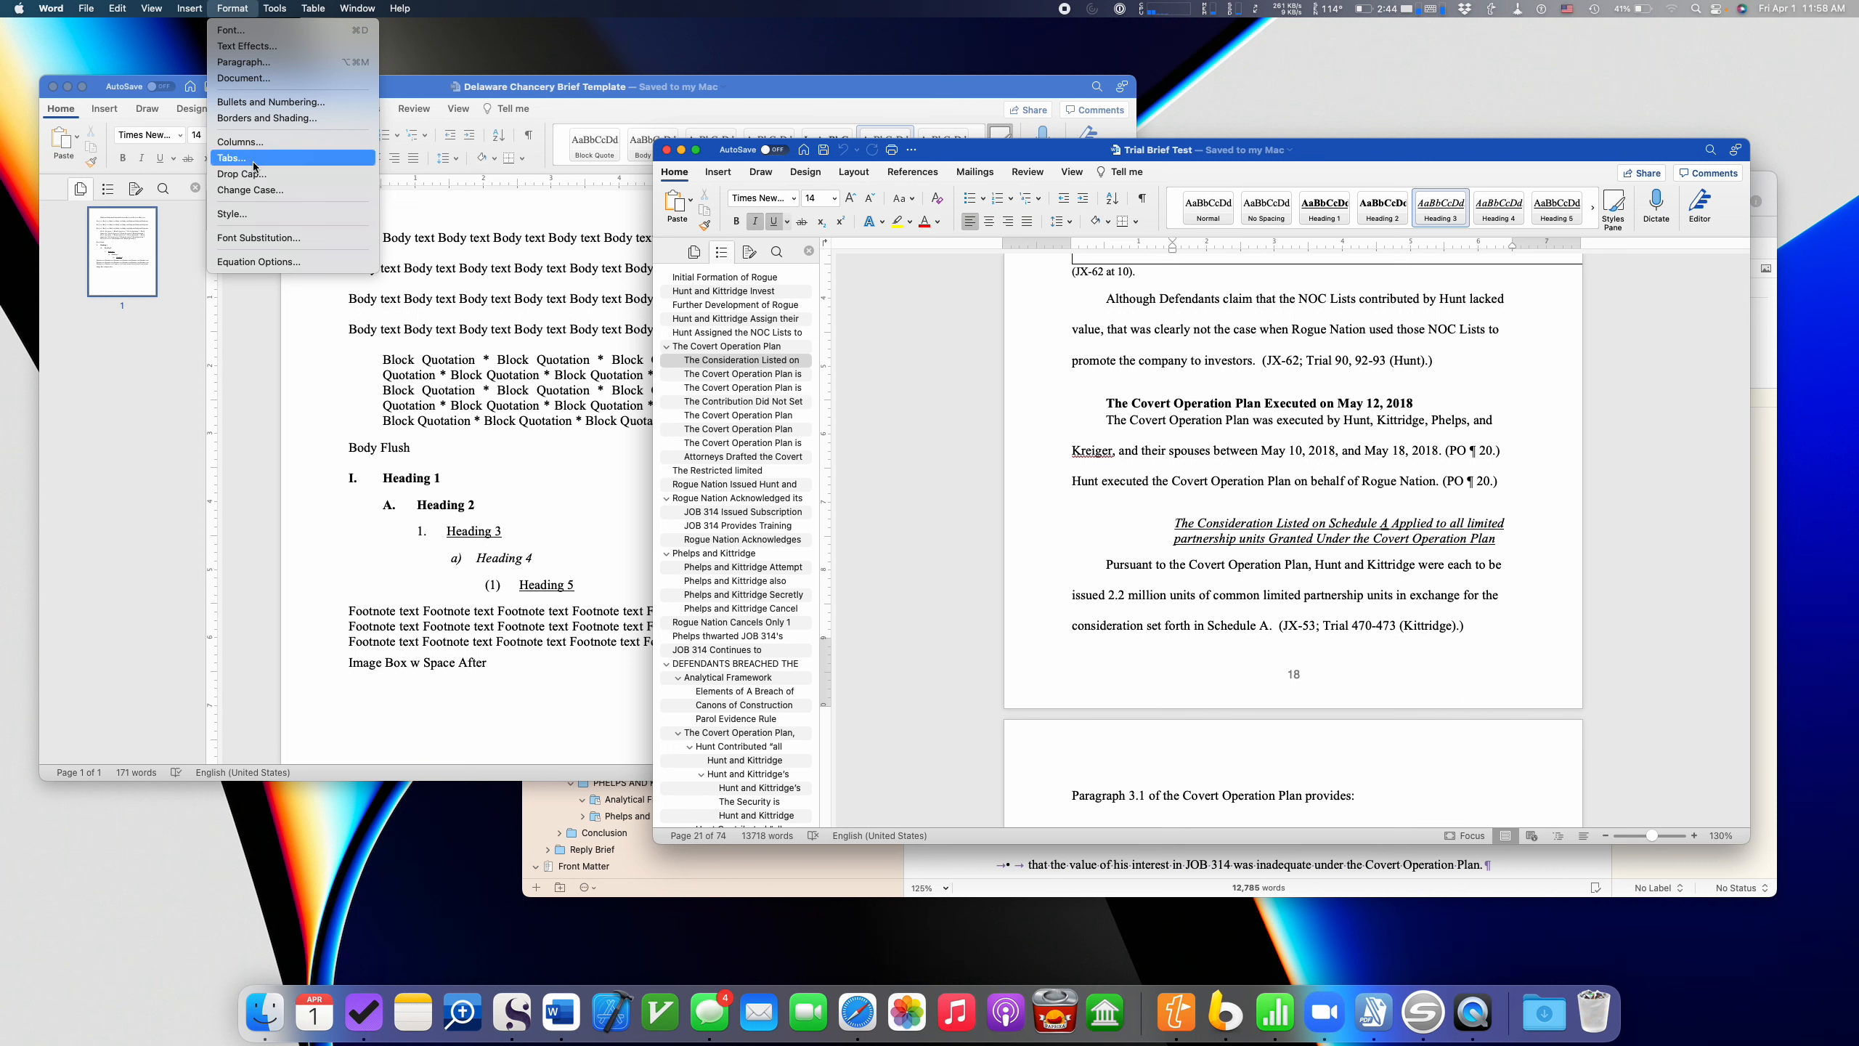
pyautogui.click(250, 207)
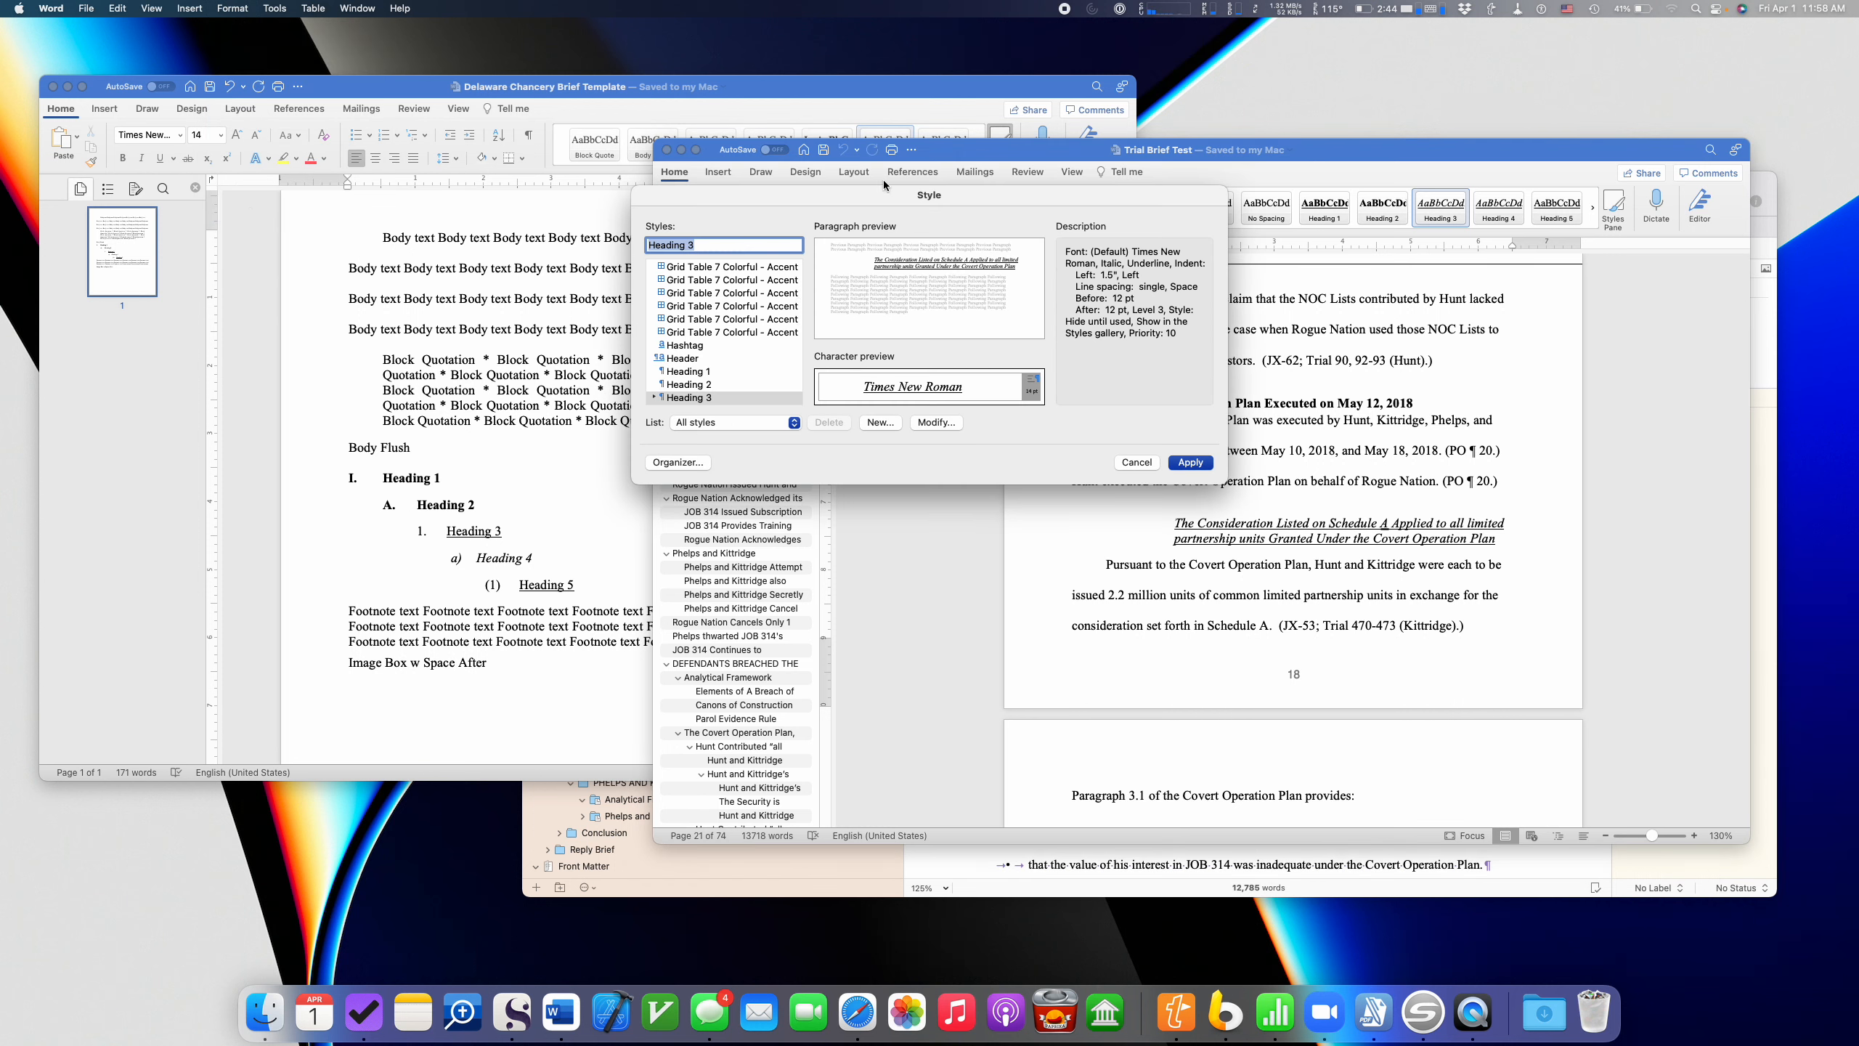
pyautogui.click(677, 462)
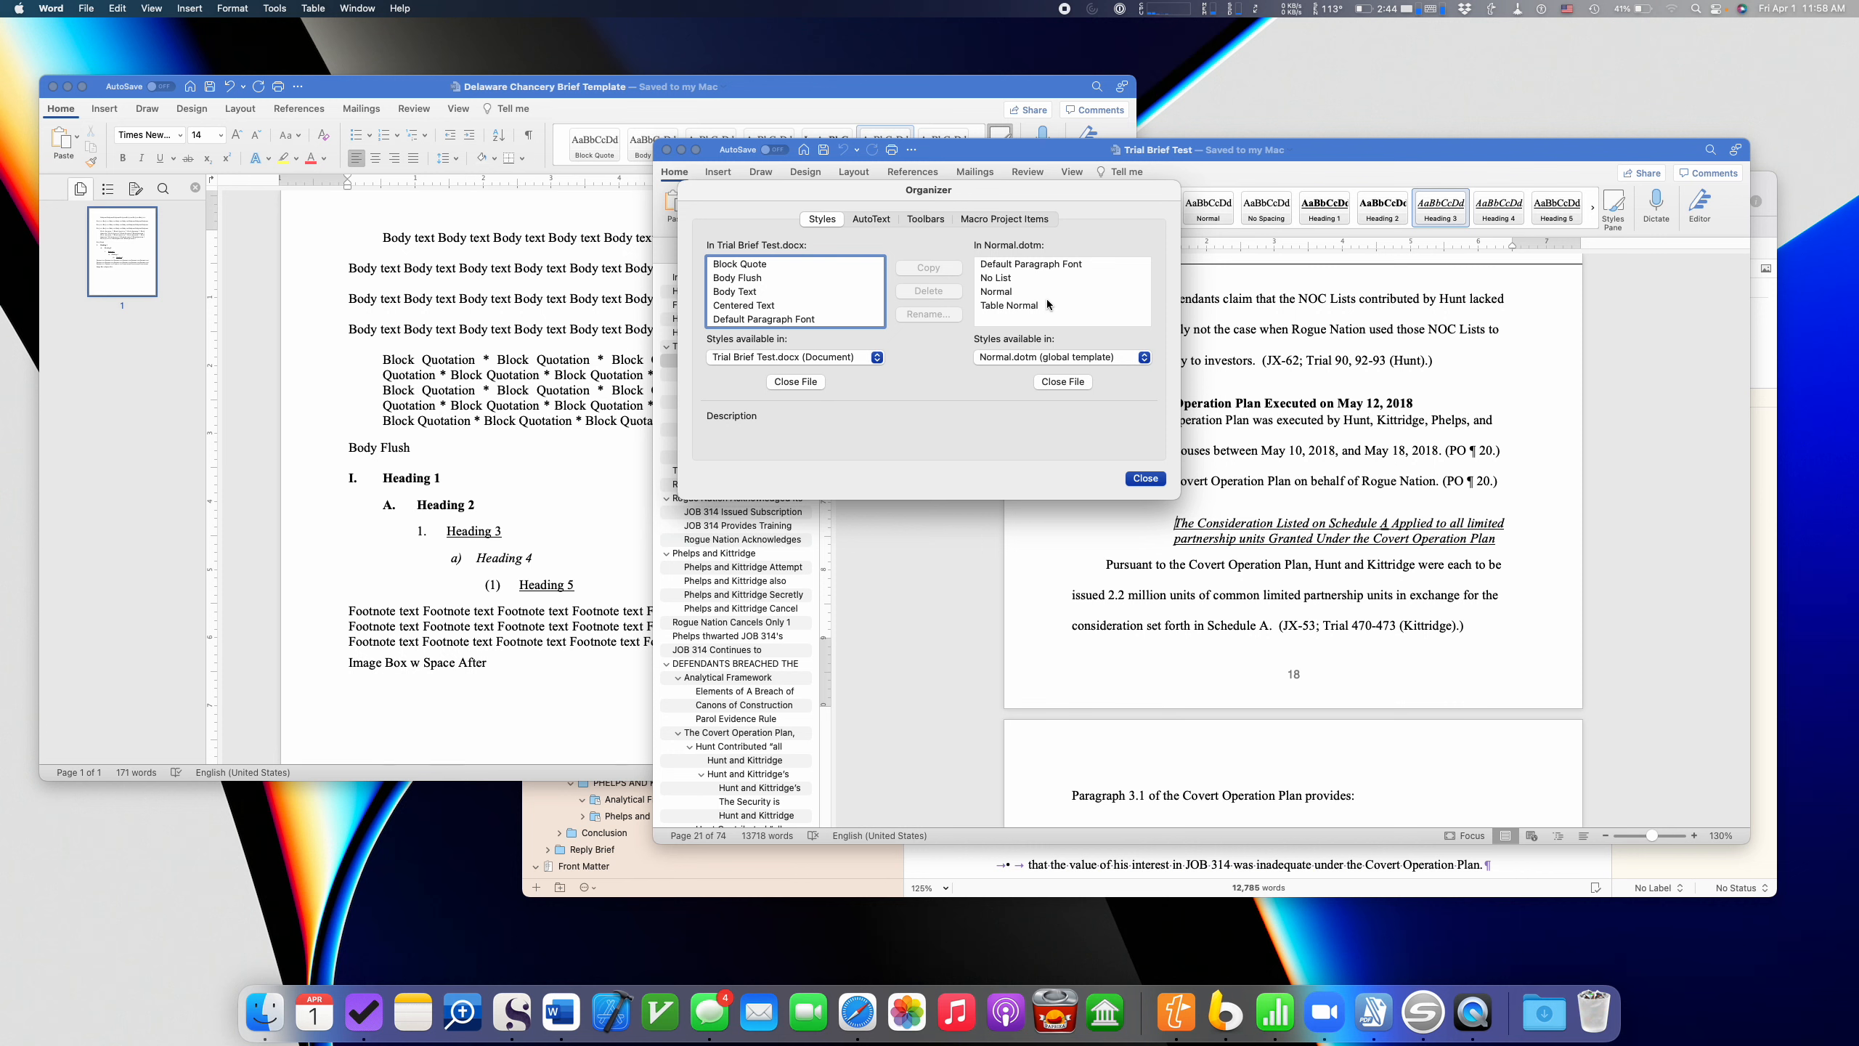
# - Replace Normal.dotm in the Organizer with the Delaware Chancery Brief Template from the Templates folder's 104.basic court forms
pyautogui.click(1053, 386)
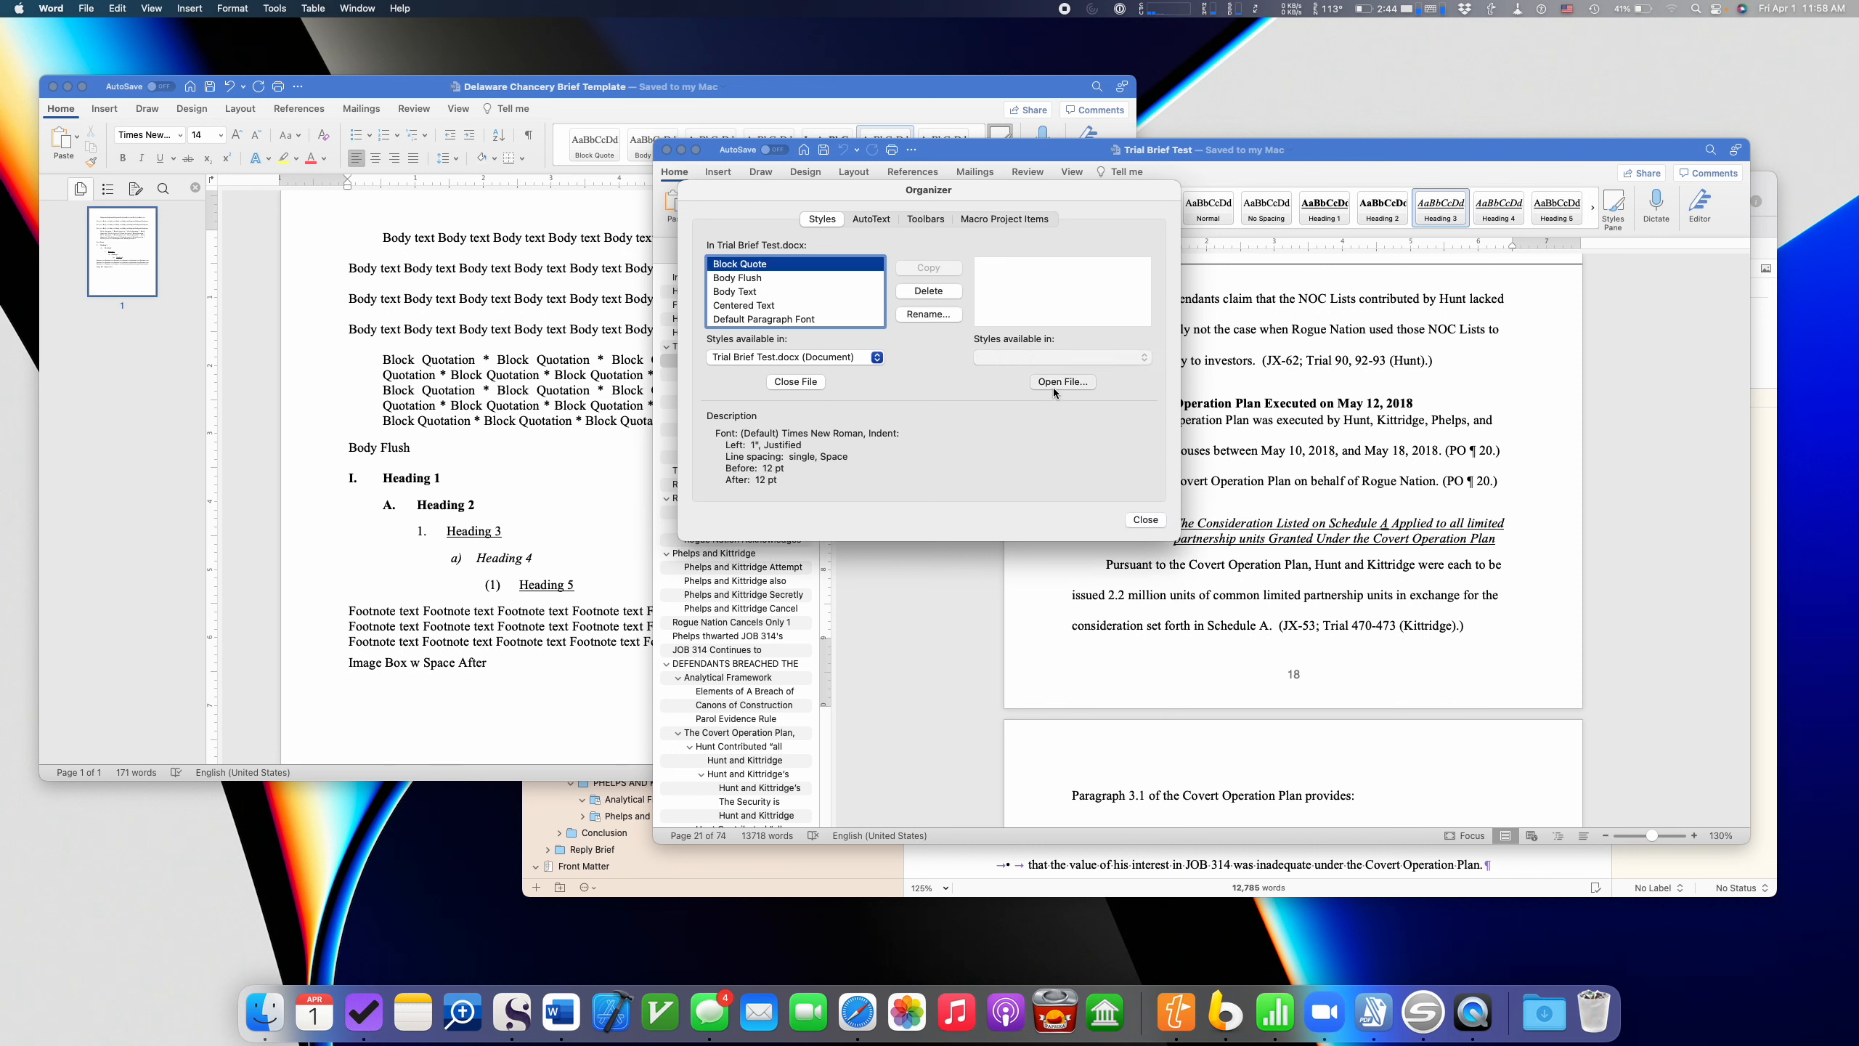
pyautogui.click(1053, 386)
pyautogui.click(790, 384)
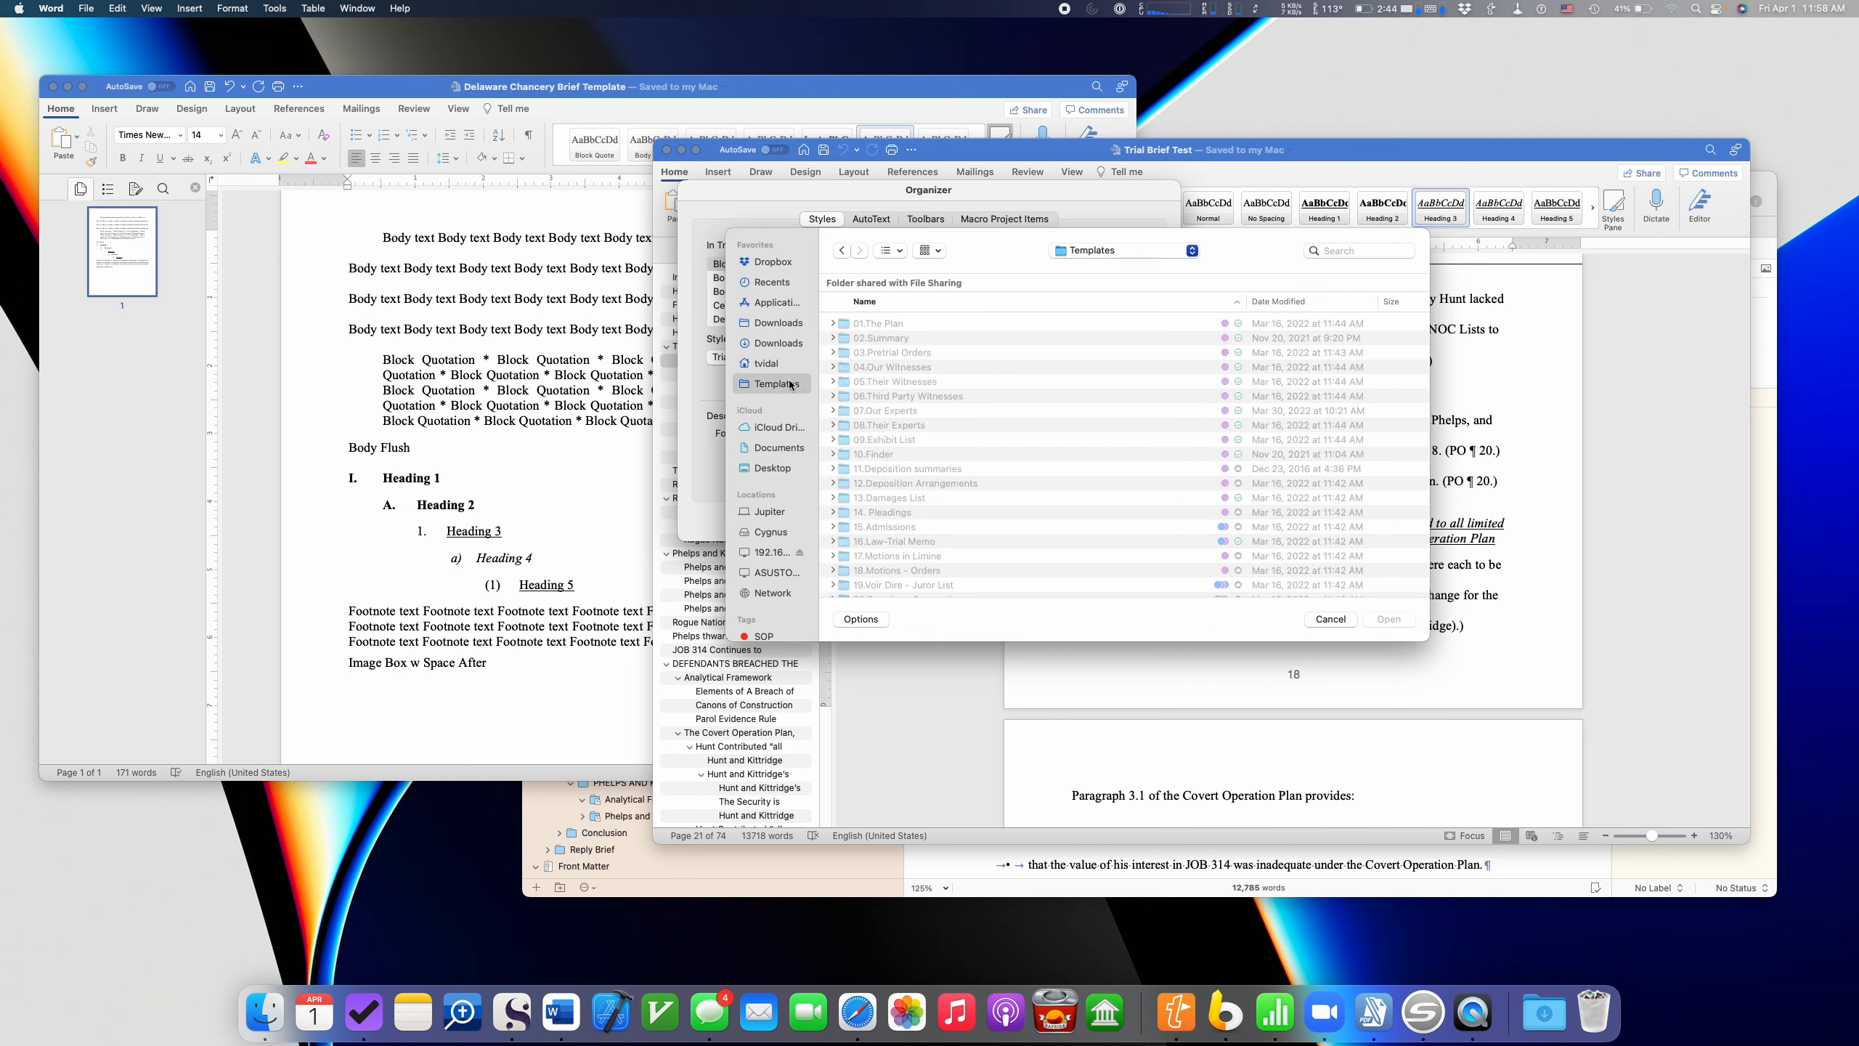
pyautogui.scroll(-15, 900, 432)
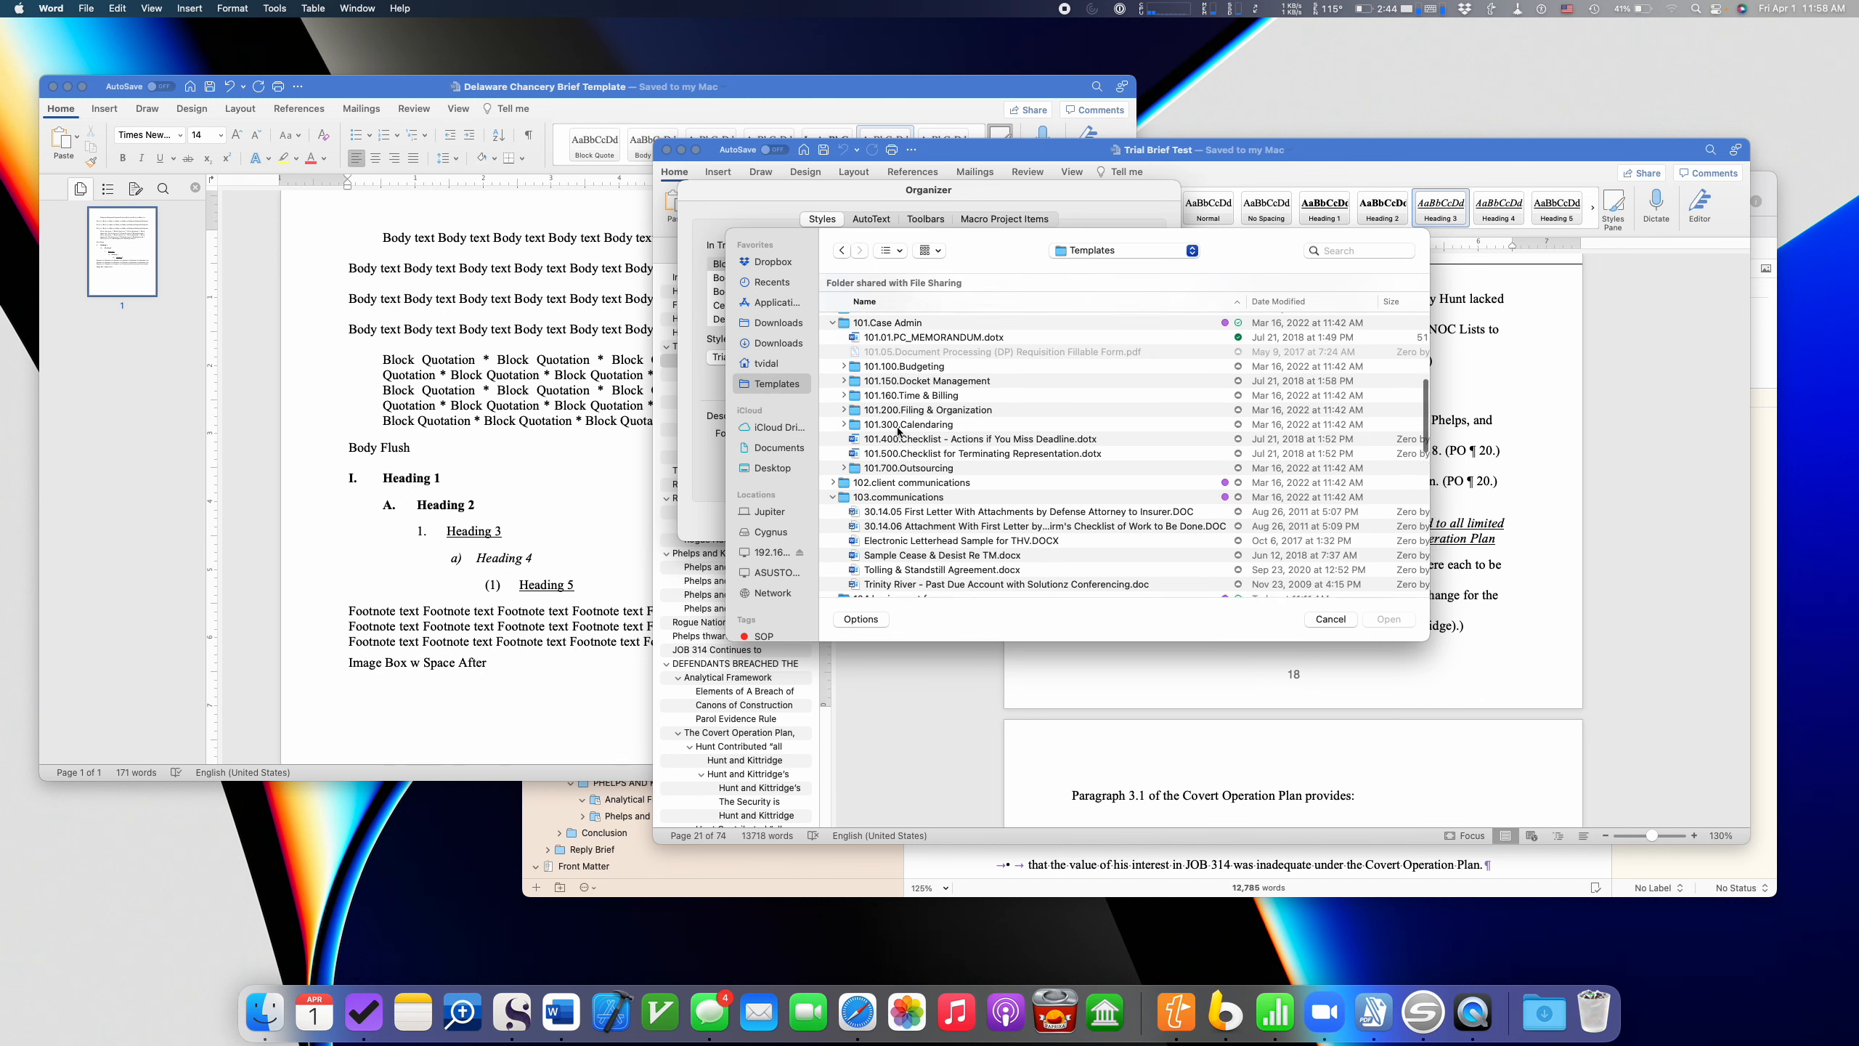
pyautogui.scroll(-5, 899, 432)
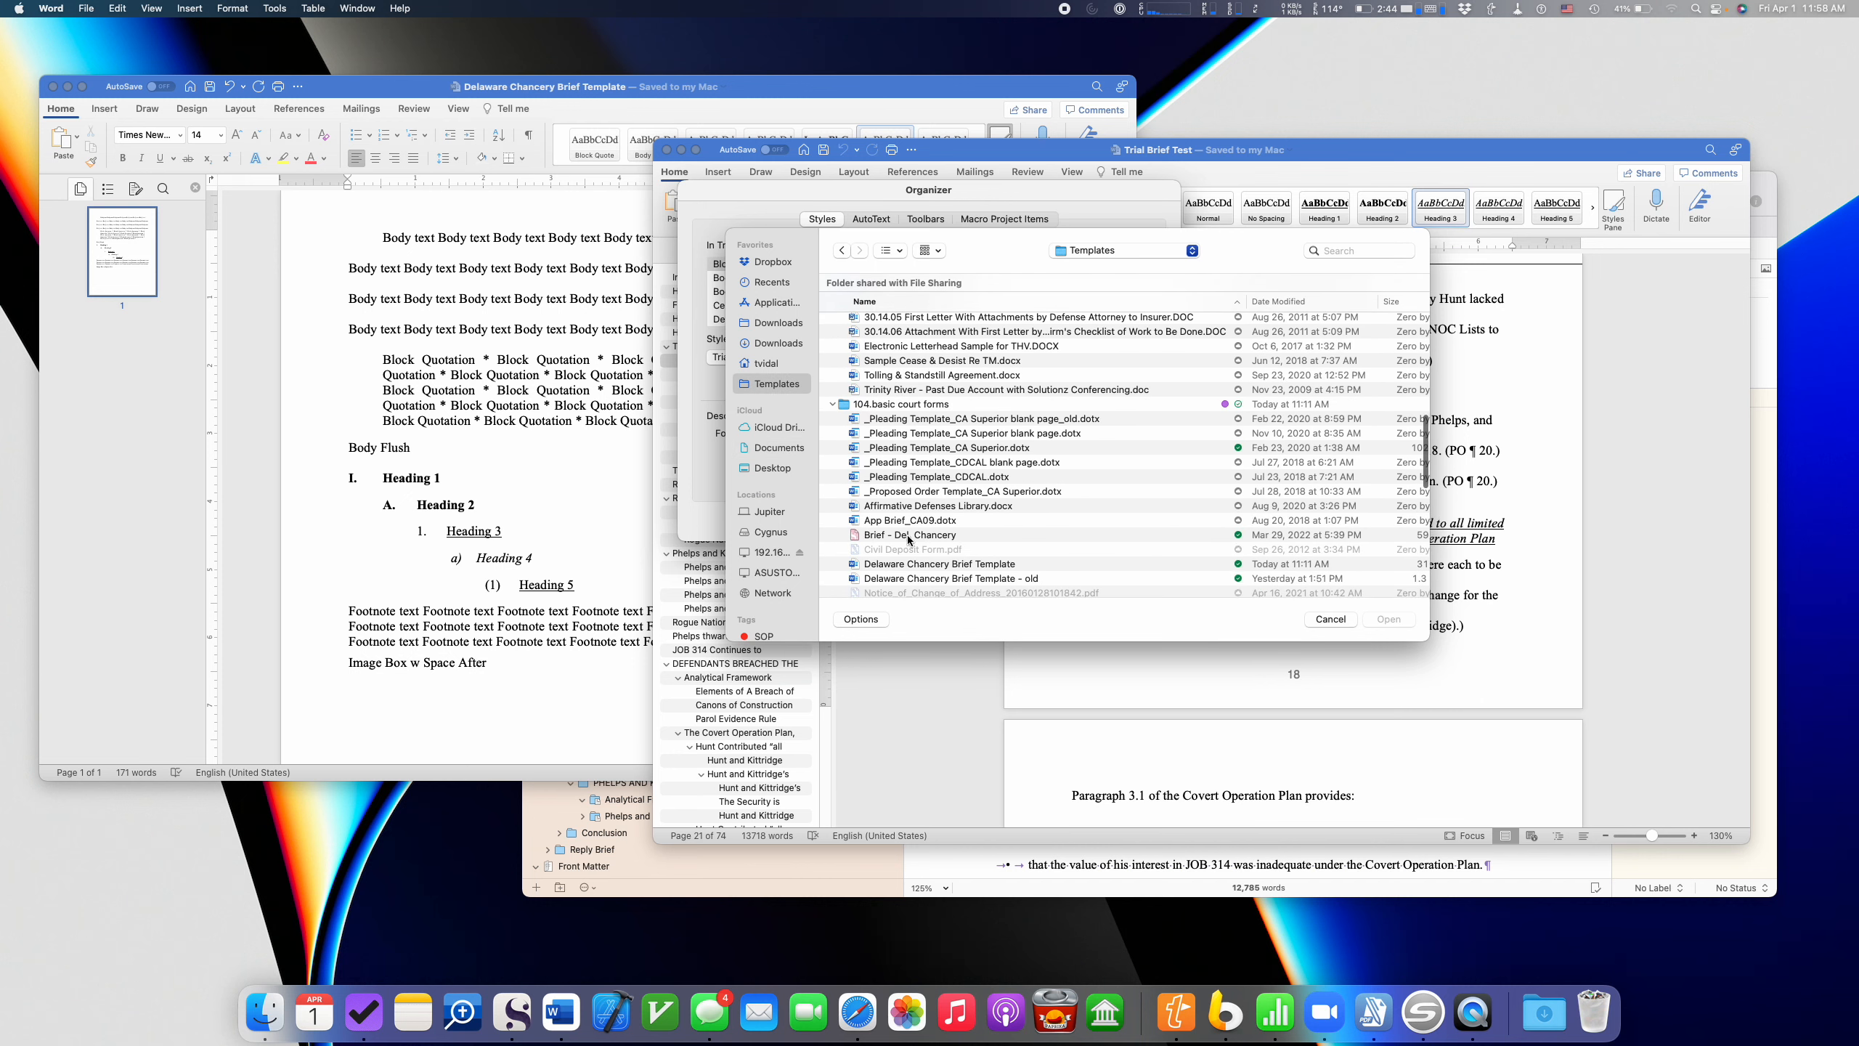
pyautogui.click(921, 563)
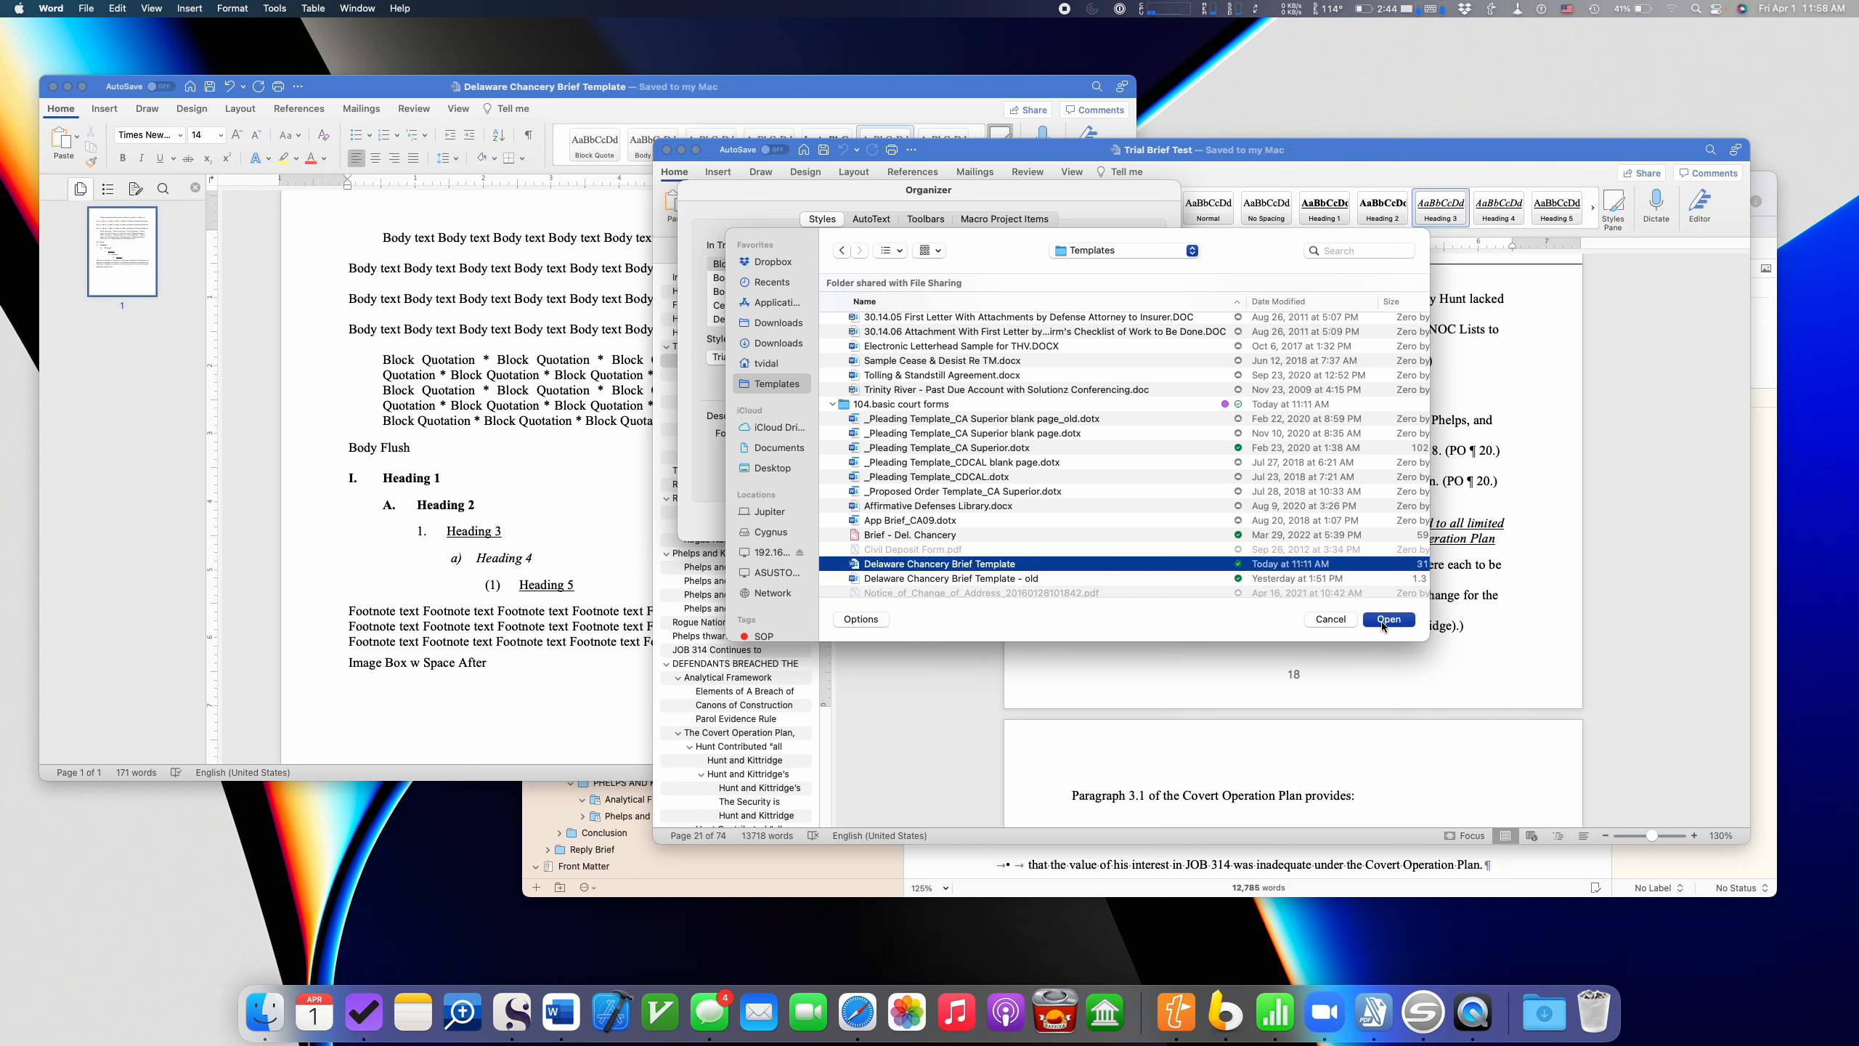
pyautogui.click(1386, 620)
# - Copy all styles from the Delaware Chancery Brief Template into Trial Brief Test, overwriting every existing style, and close the Organizer
pyautogui.click(1093, 265)
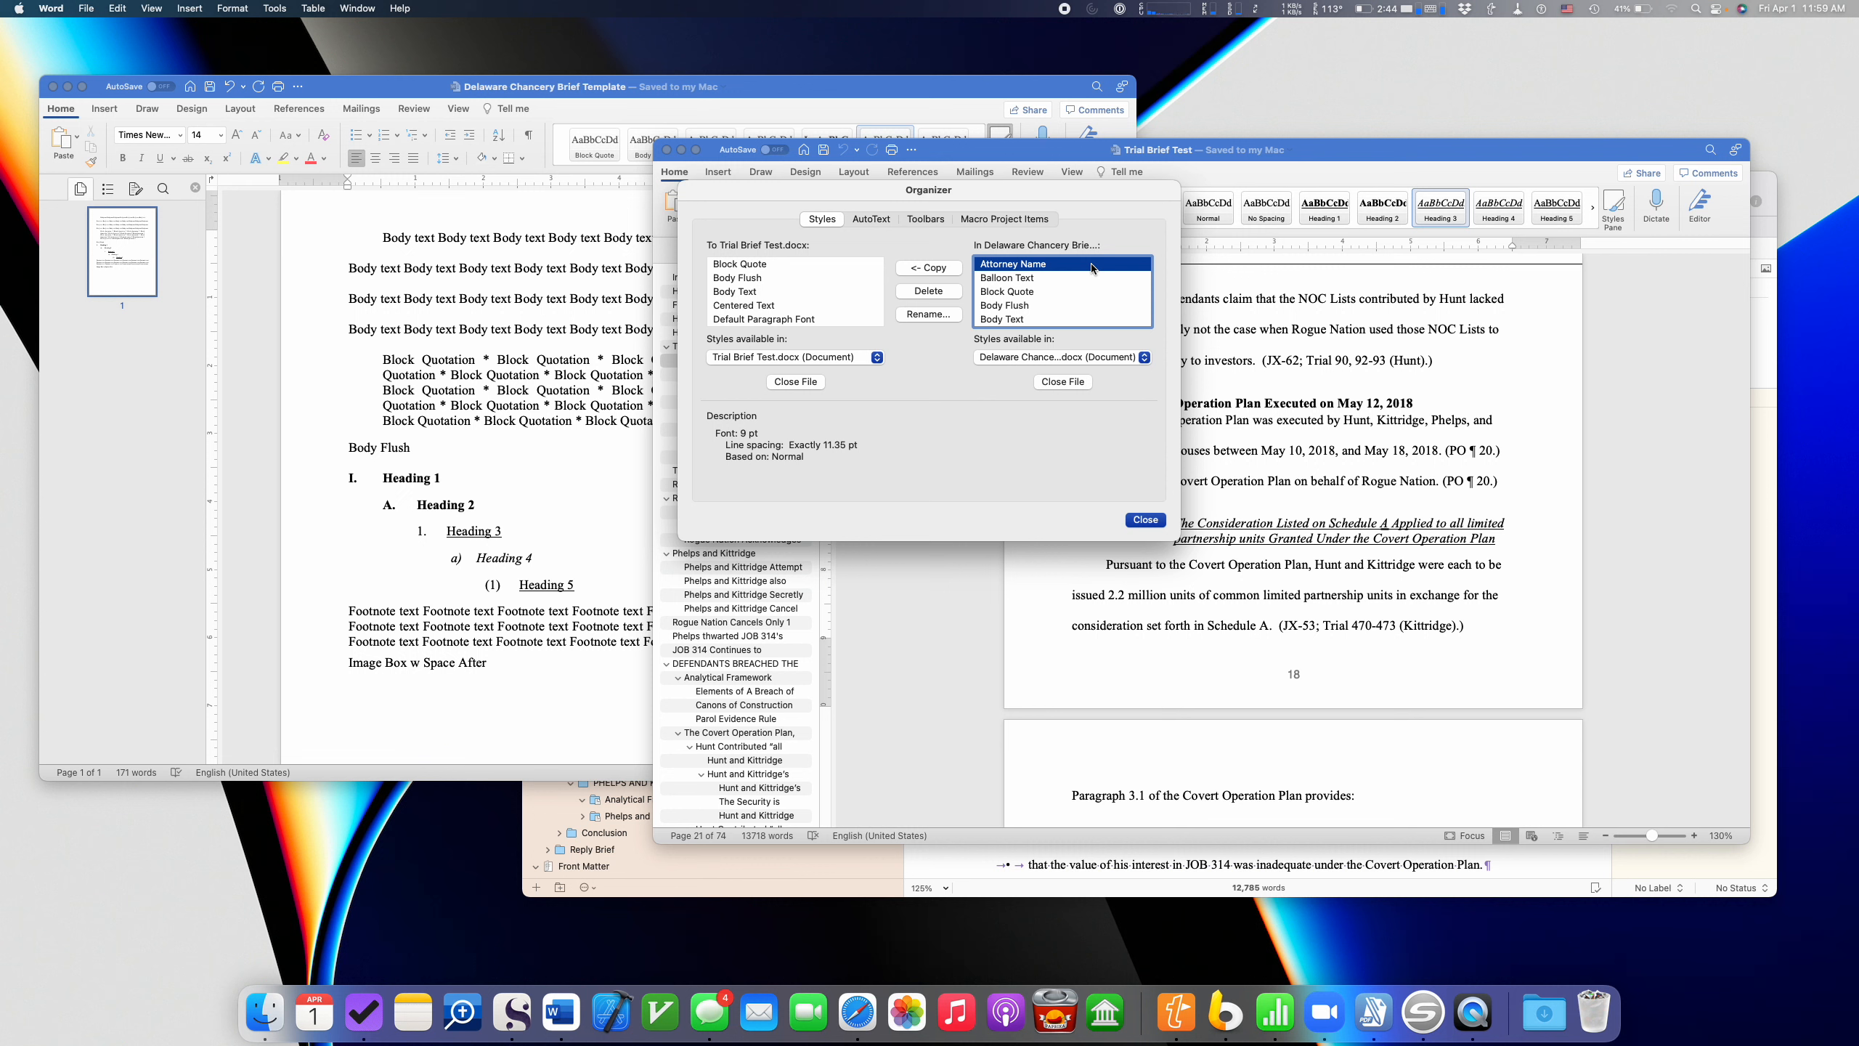
pyautogui.press('super+a')
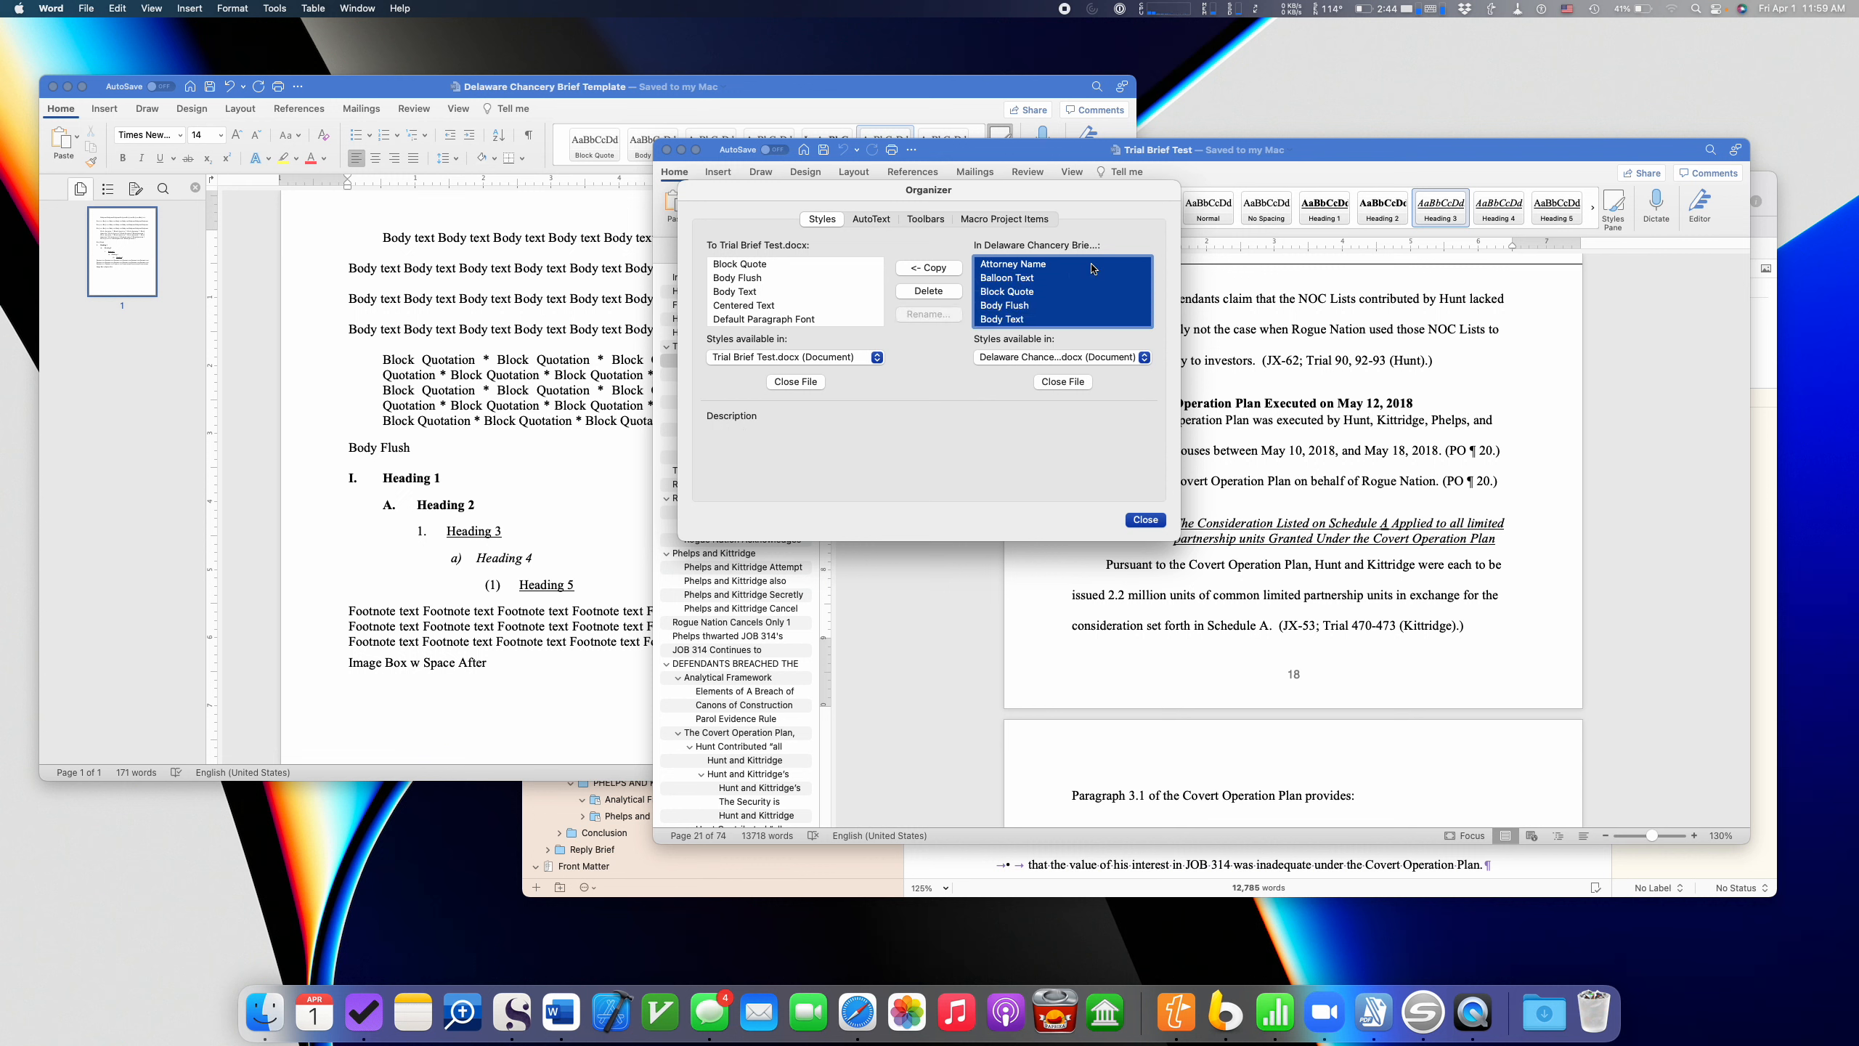
pyautogui.click(928, 272)
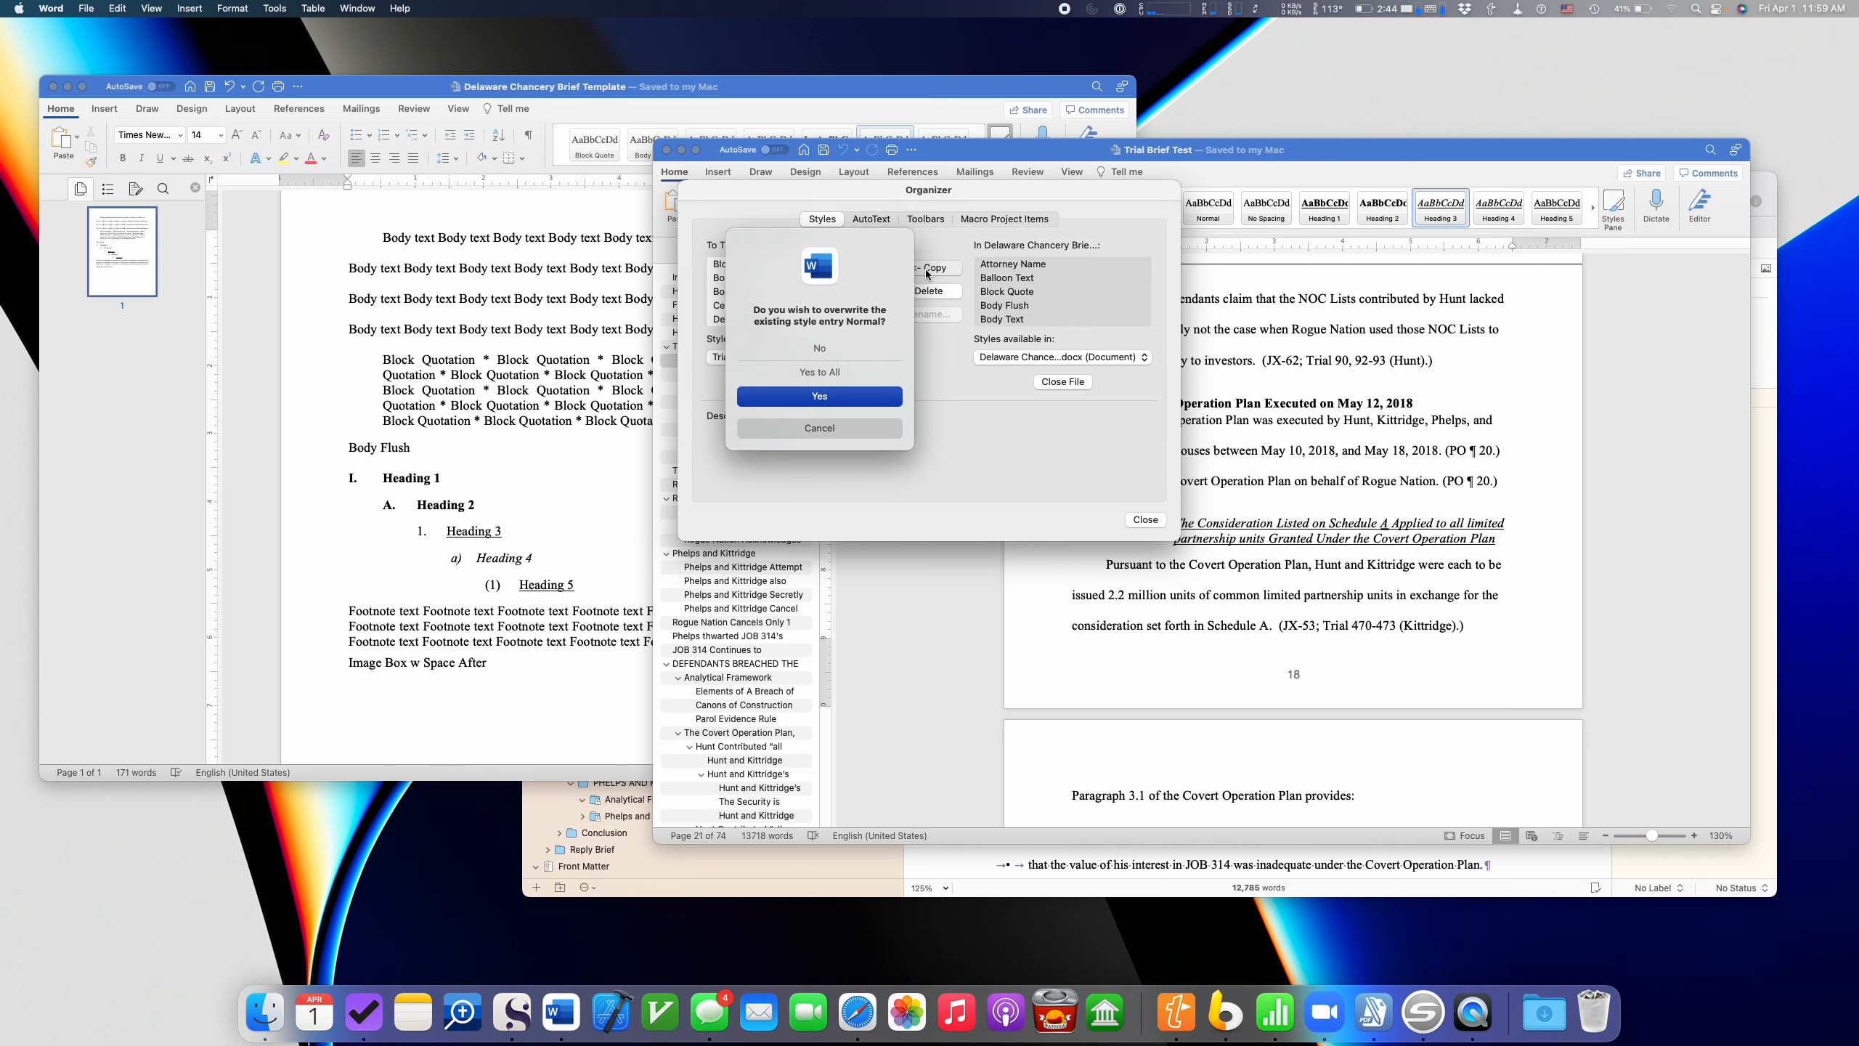
pyautogui.click(816, 373)
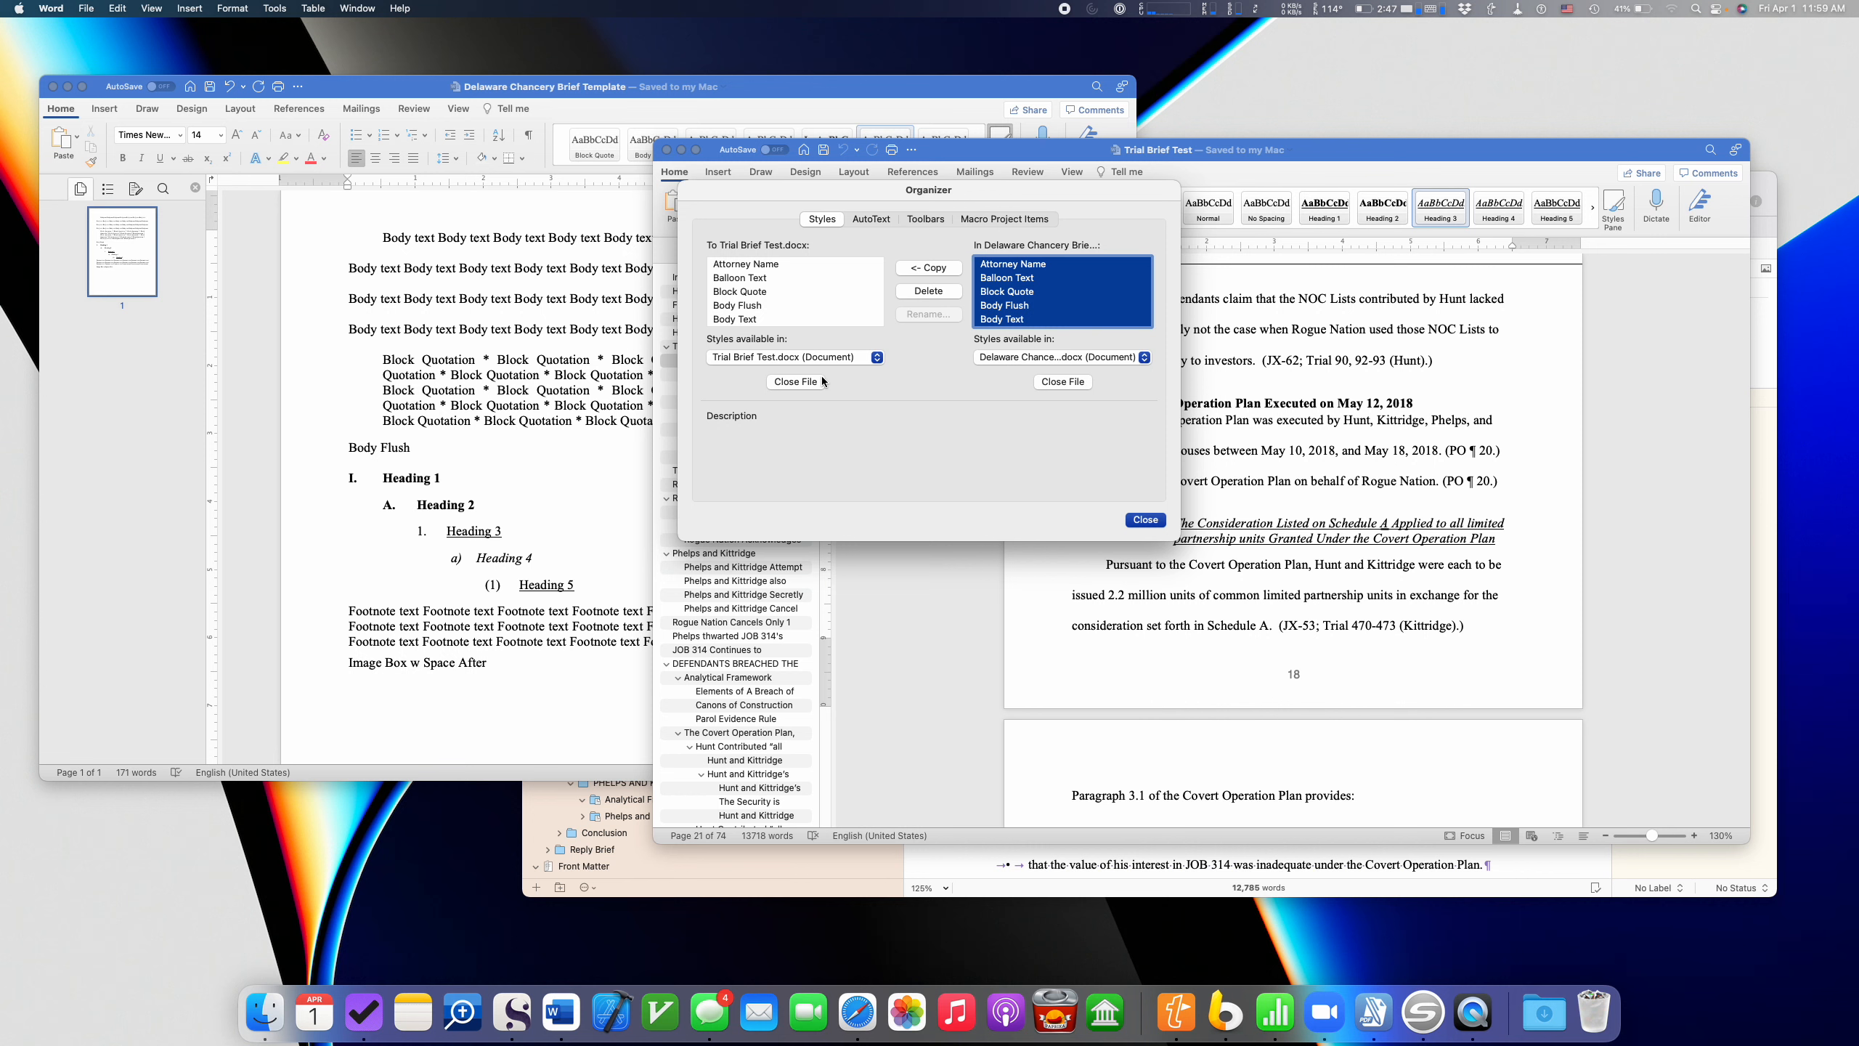
pyautogui.click(1147, 520)
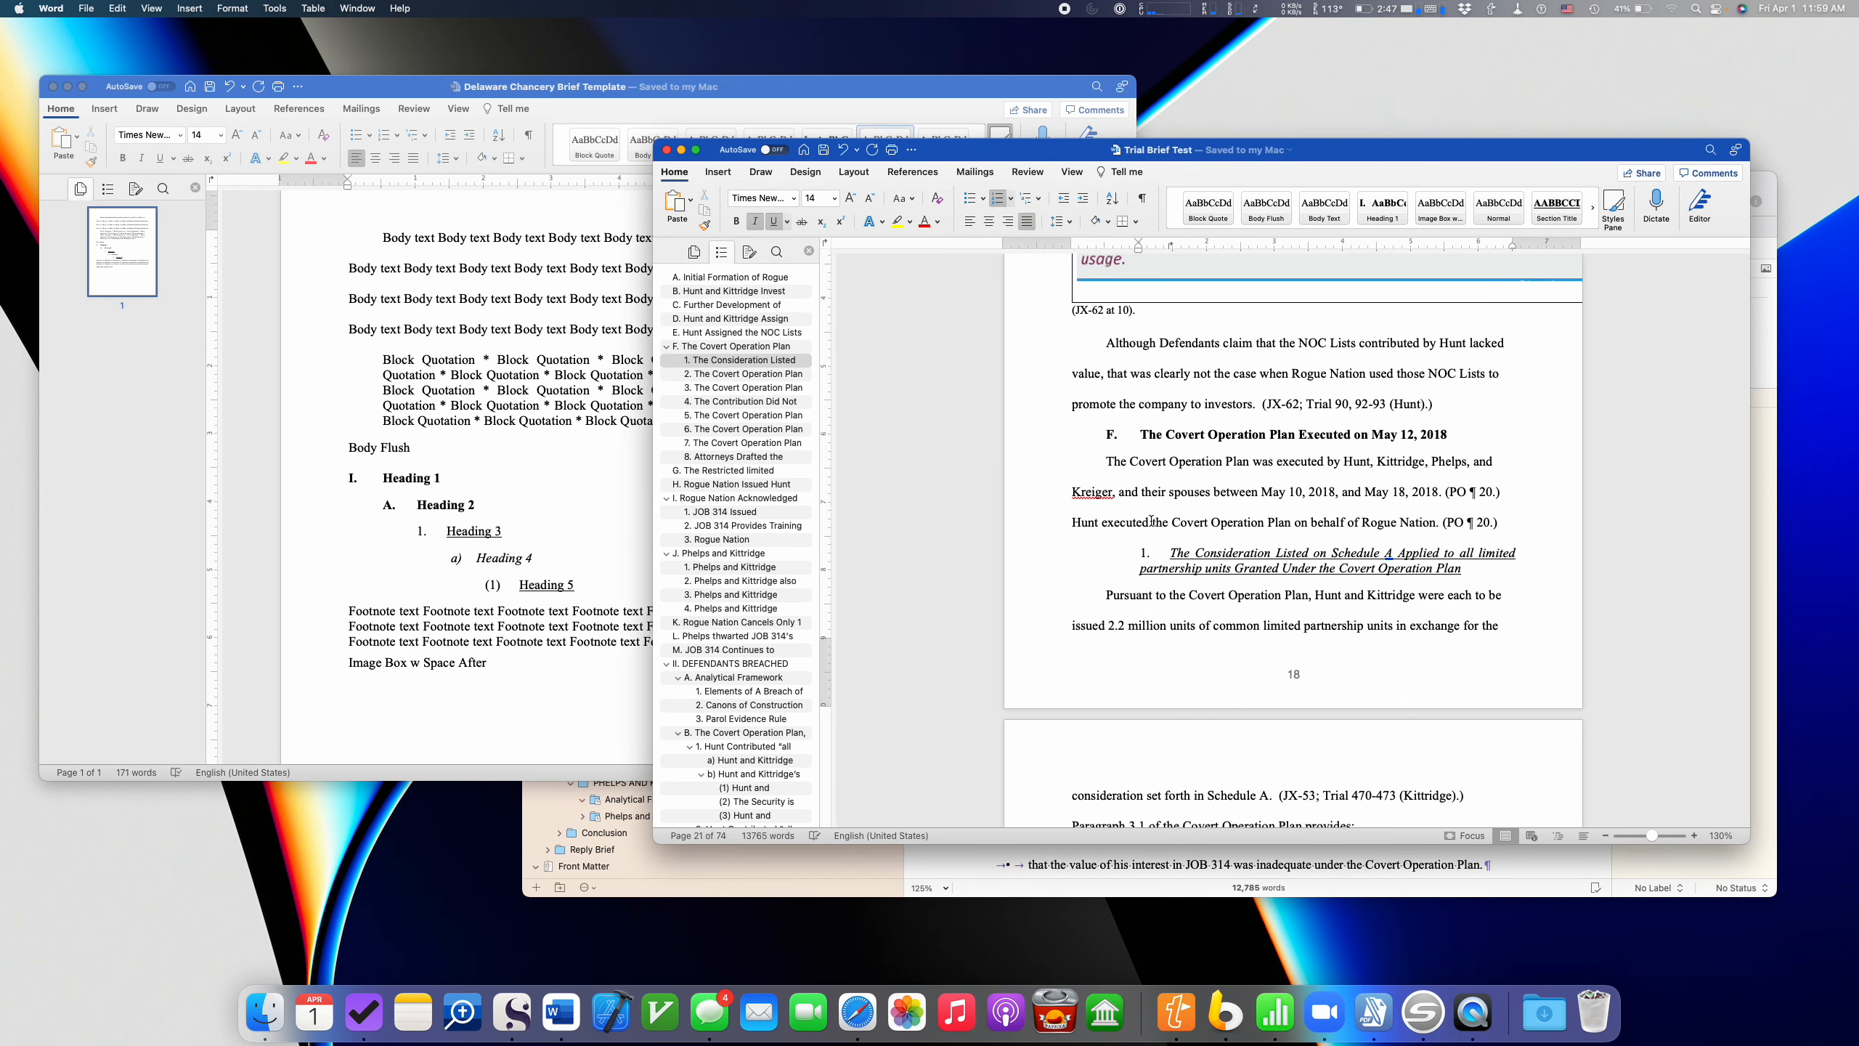
# - Examine the restyled headings and body text around the Covert Operation Plan section, the Preliminary Statement and the start of the Statement of Facts
pyautogui.scroll(-2, 1150, 520)
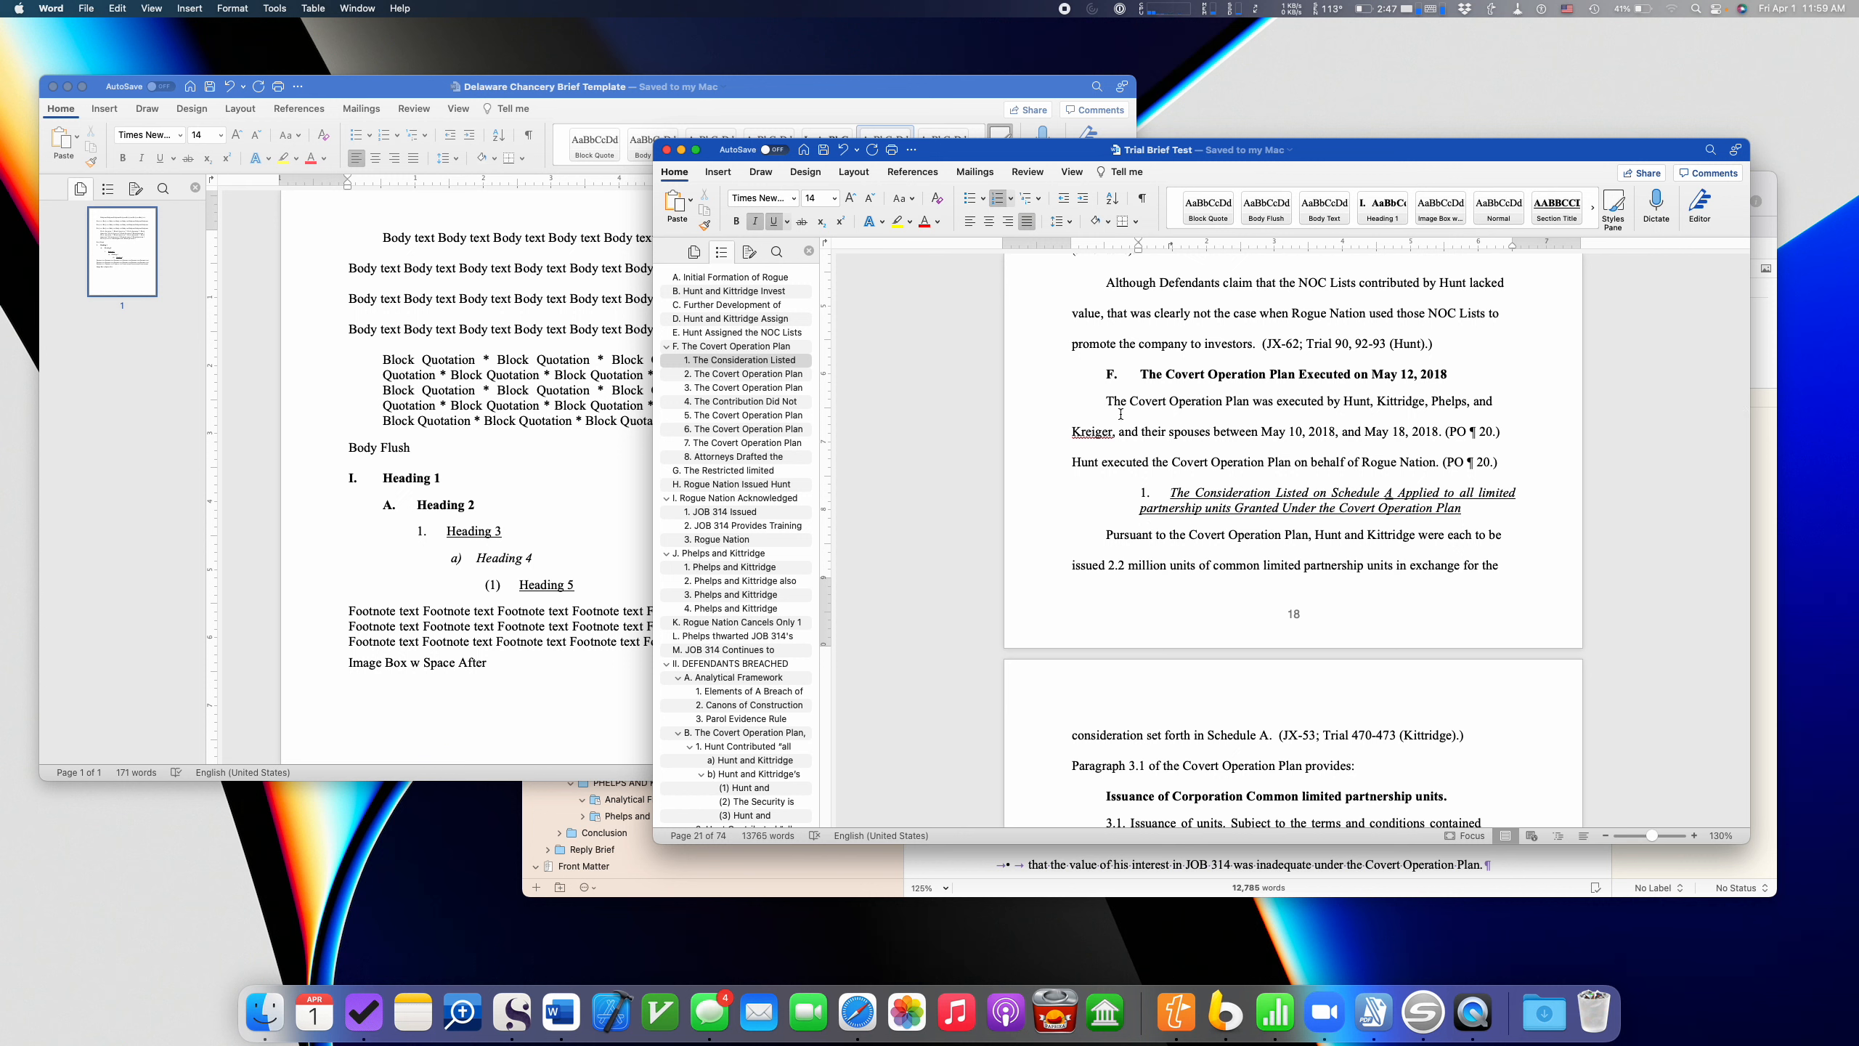
pyautogui.scroll(2, 735, 298)
pyautogui.click(737, 283)
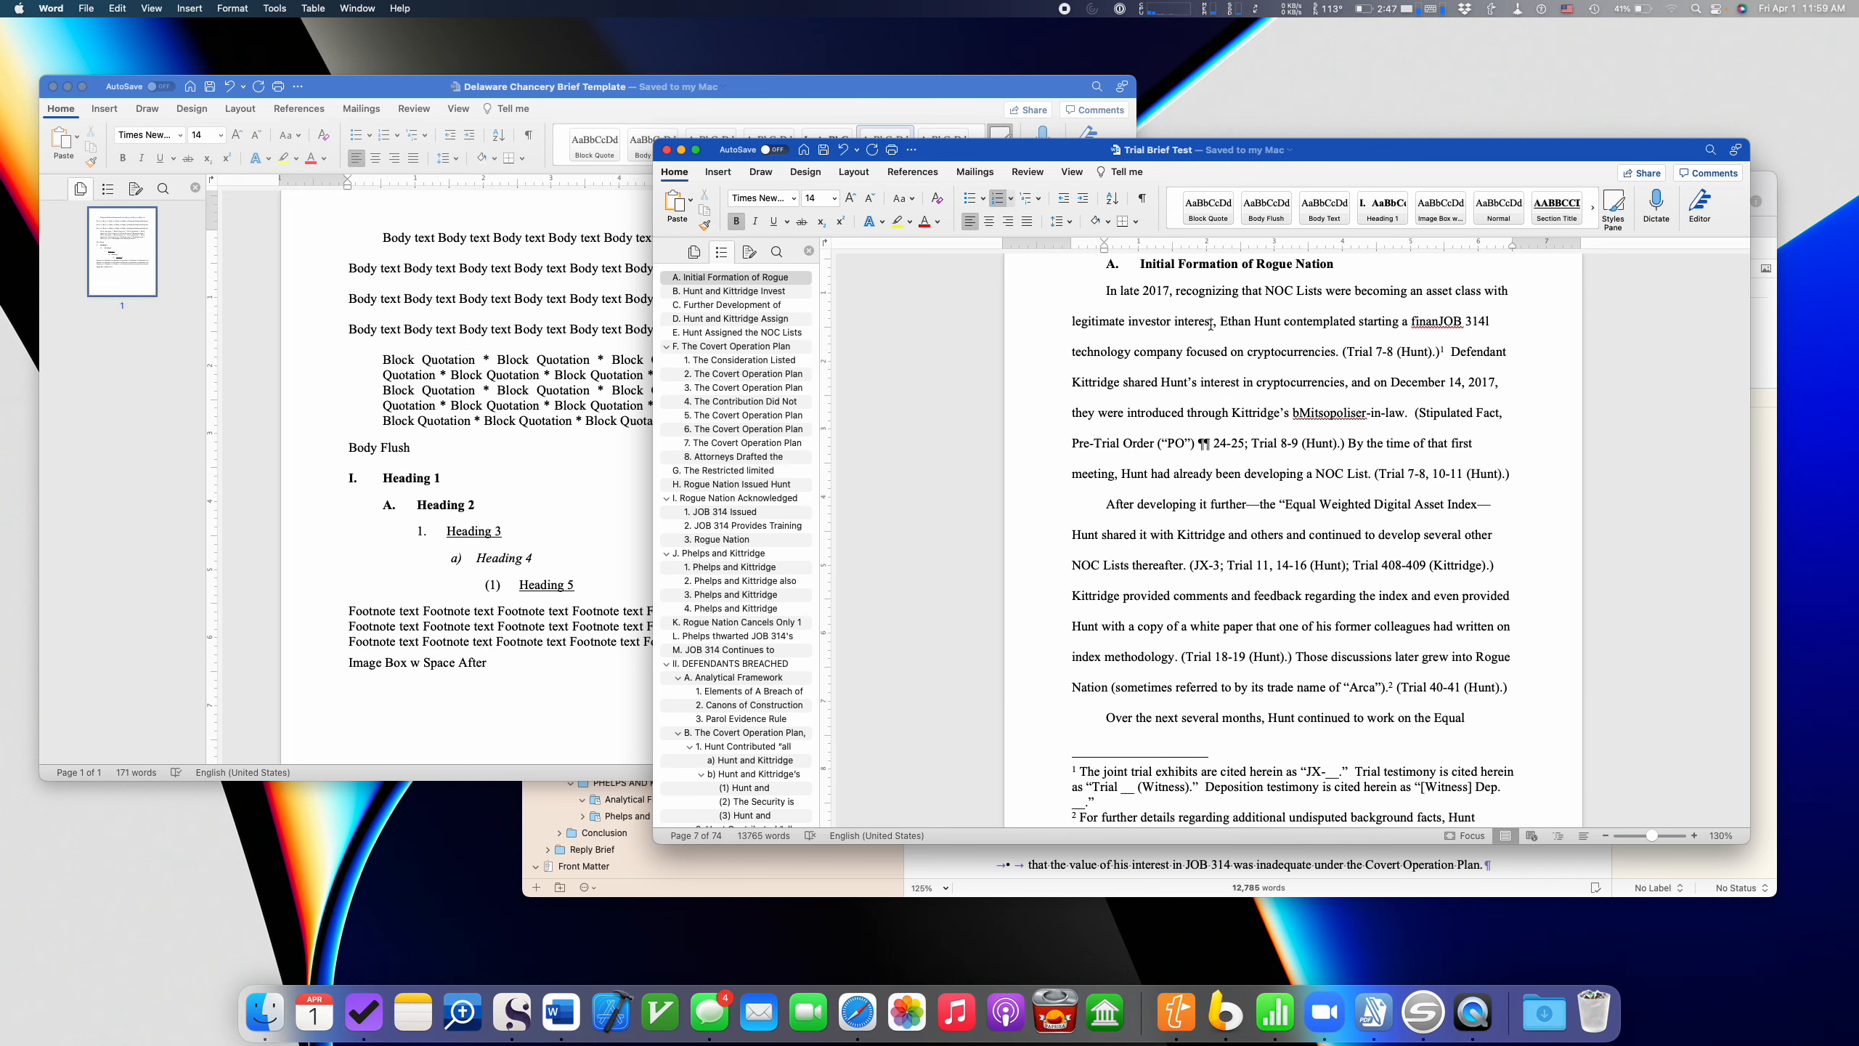
pyautogui.scroll(8, 1211, 324)
pyautogui.scroll(15, 1210, 324)
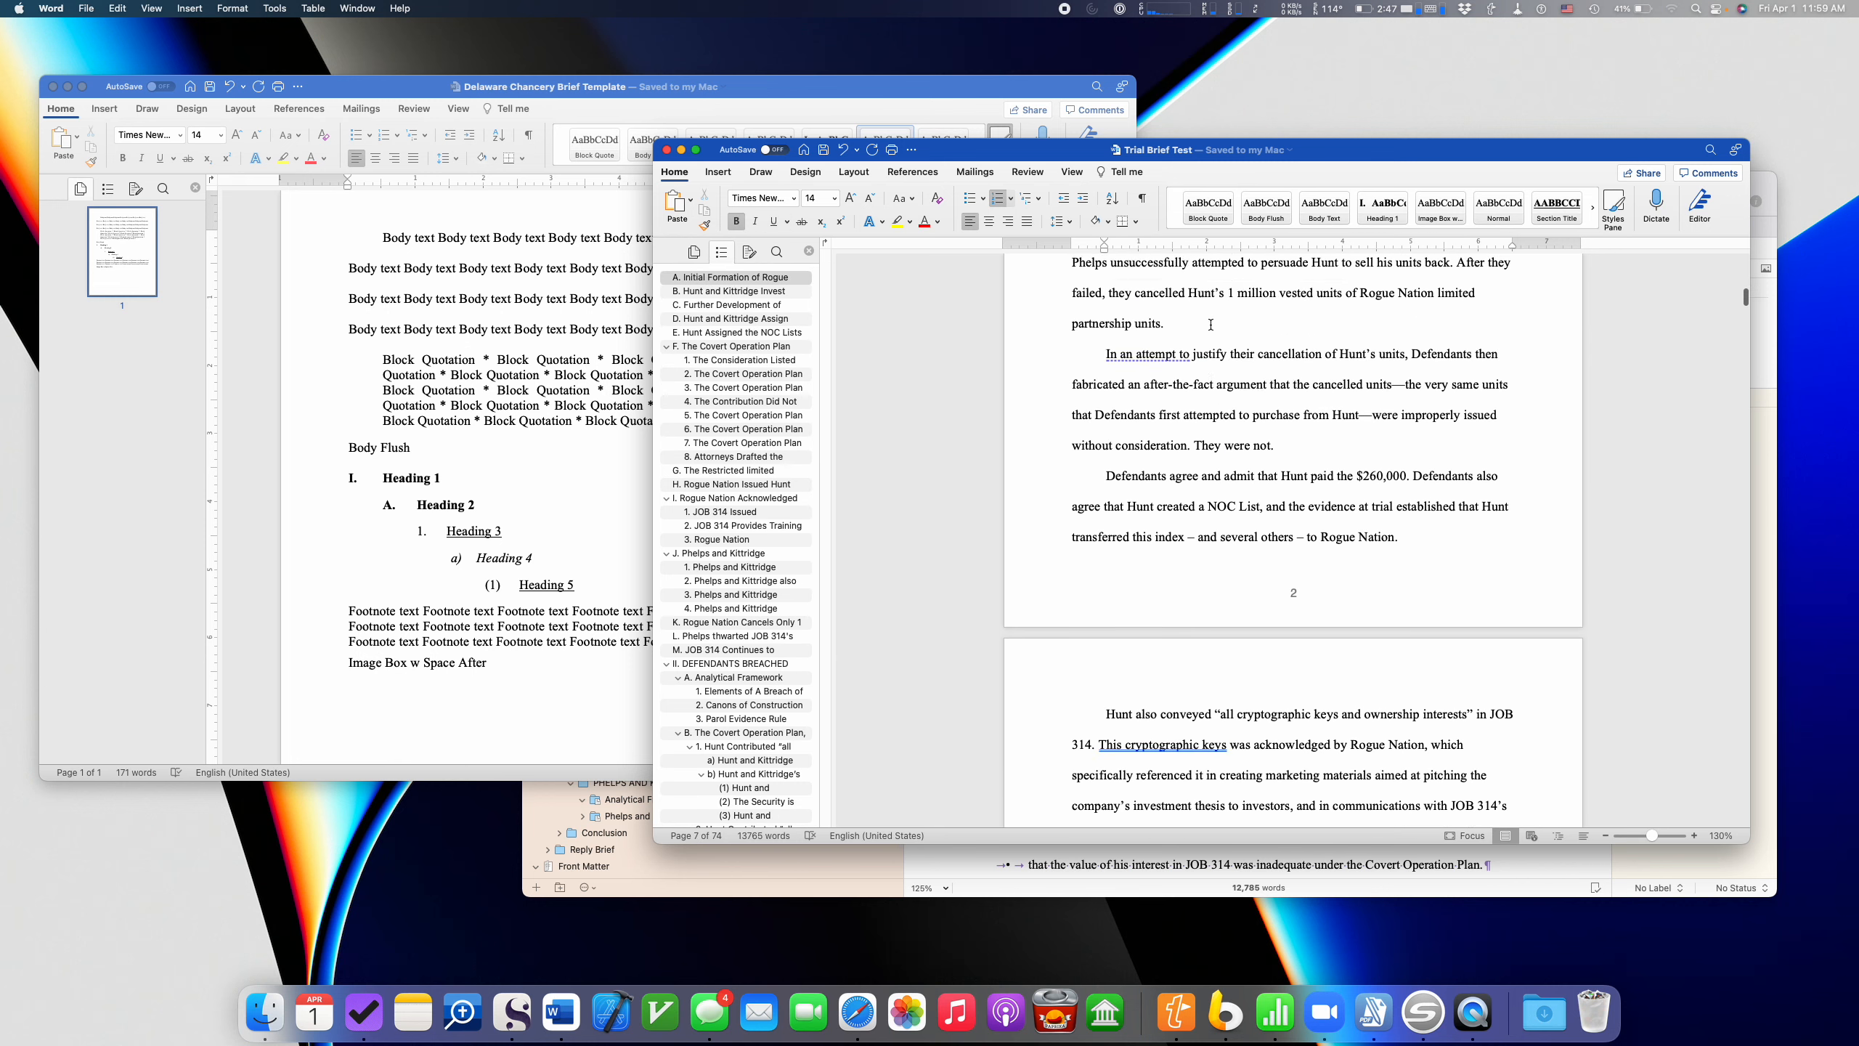
pyautogui.scroll(10, 1210, 323)
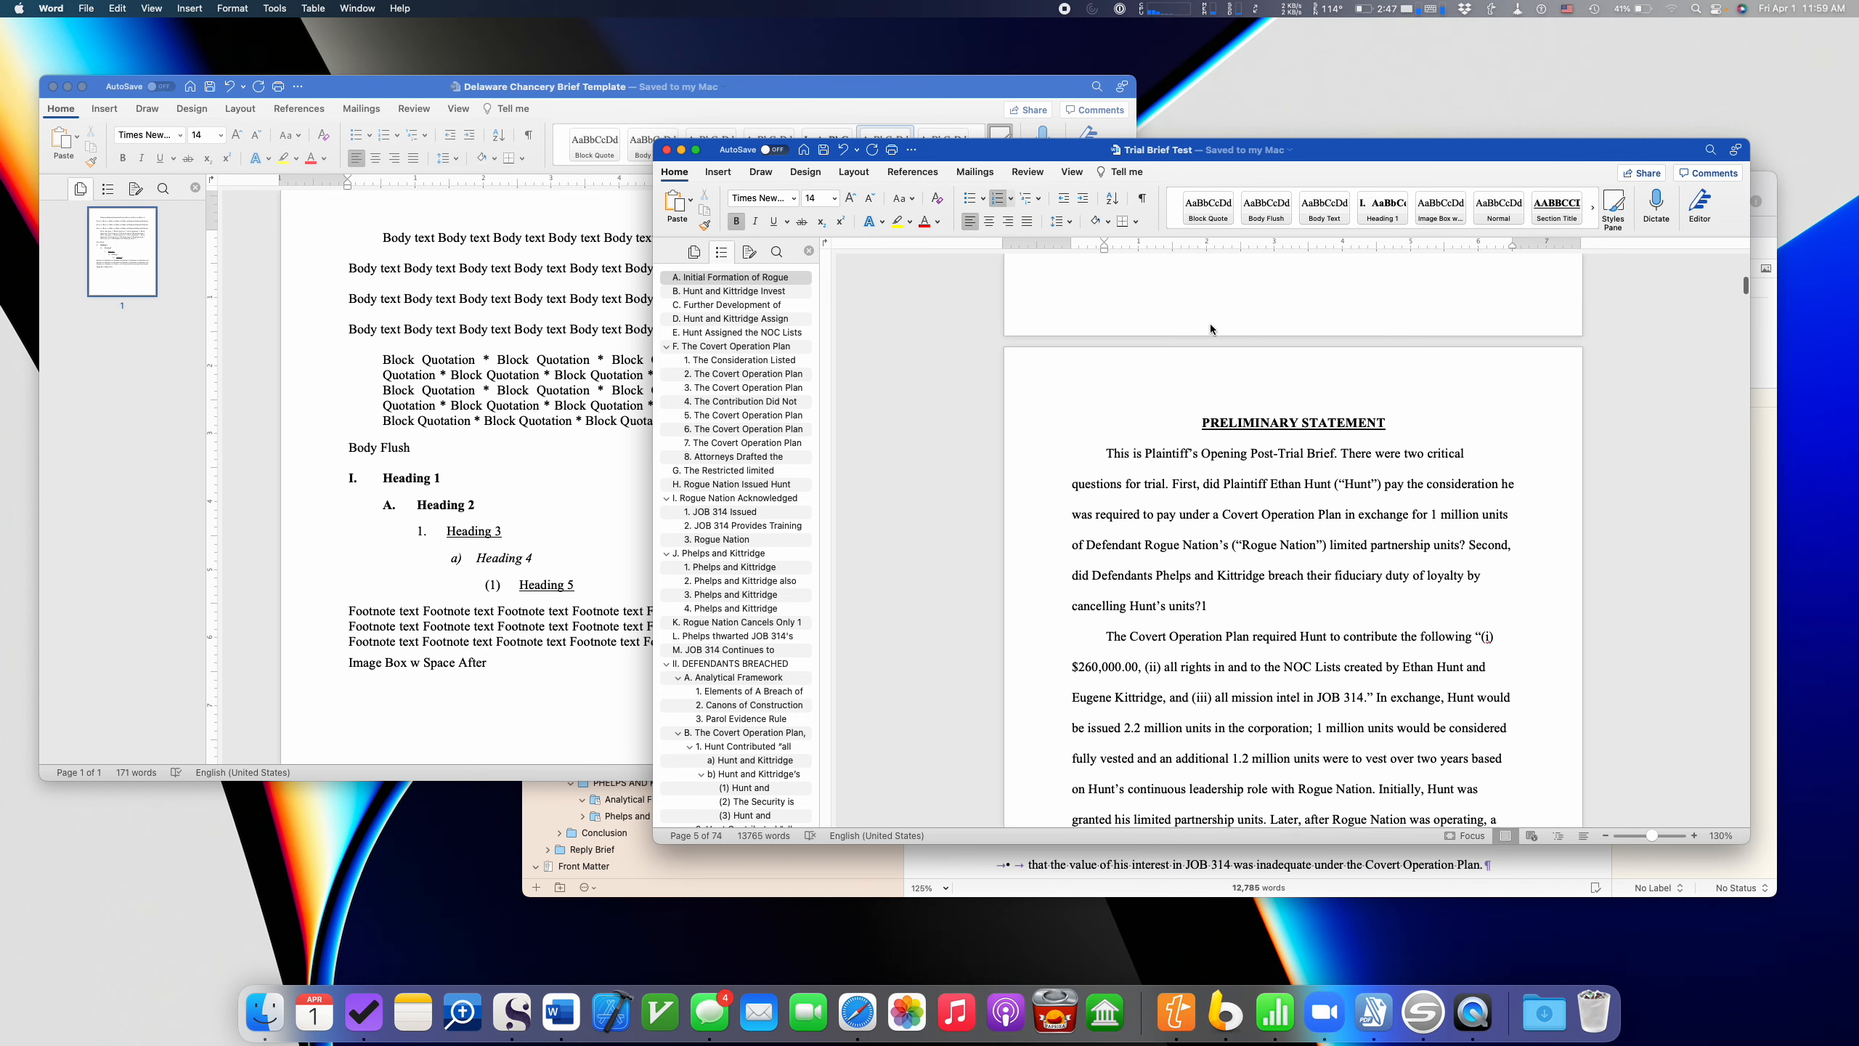
pyautogui.scroll(-5, 1212, 330)
pyautogui.scroll(-10, 1211, 329)
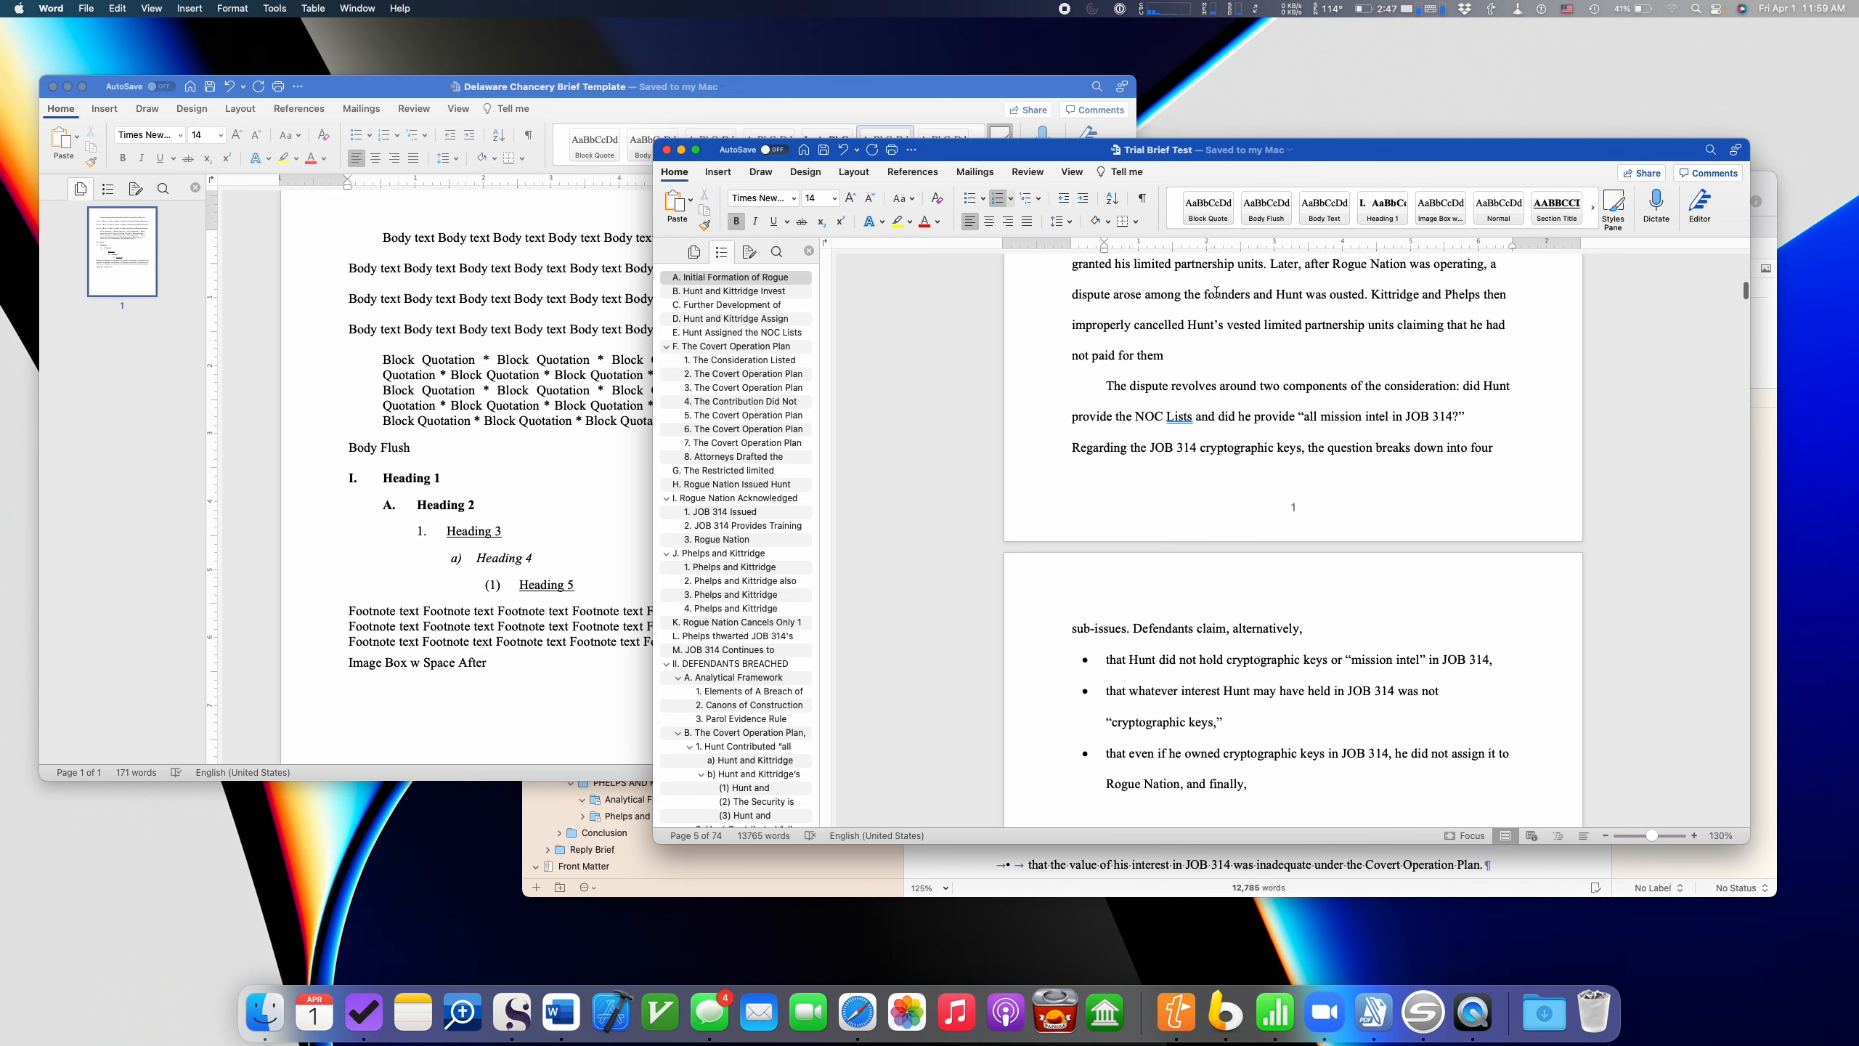
pyautogui.scroll(-15, 1217, 291)
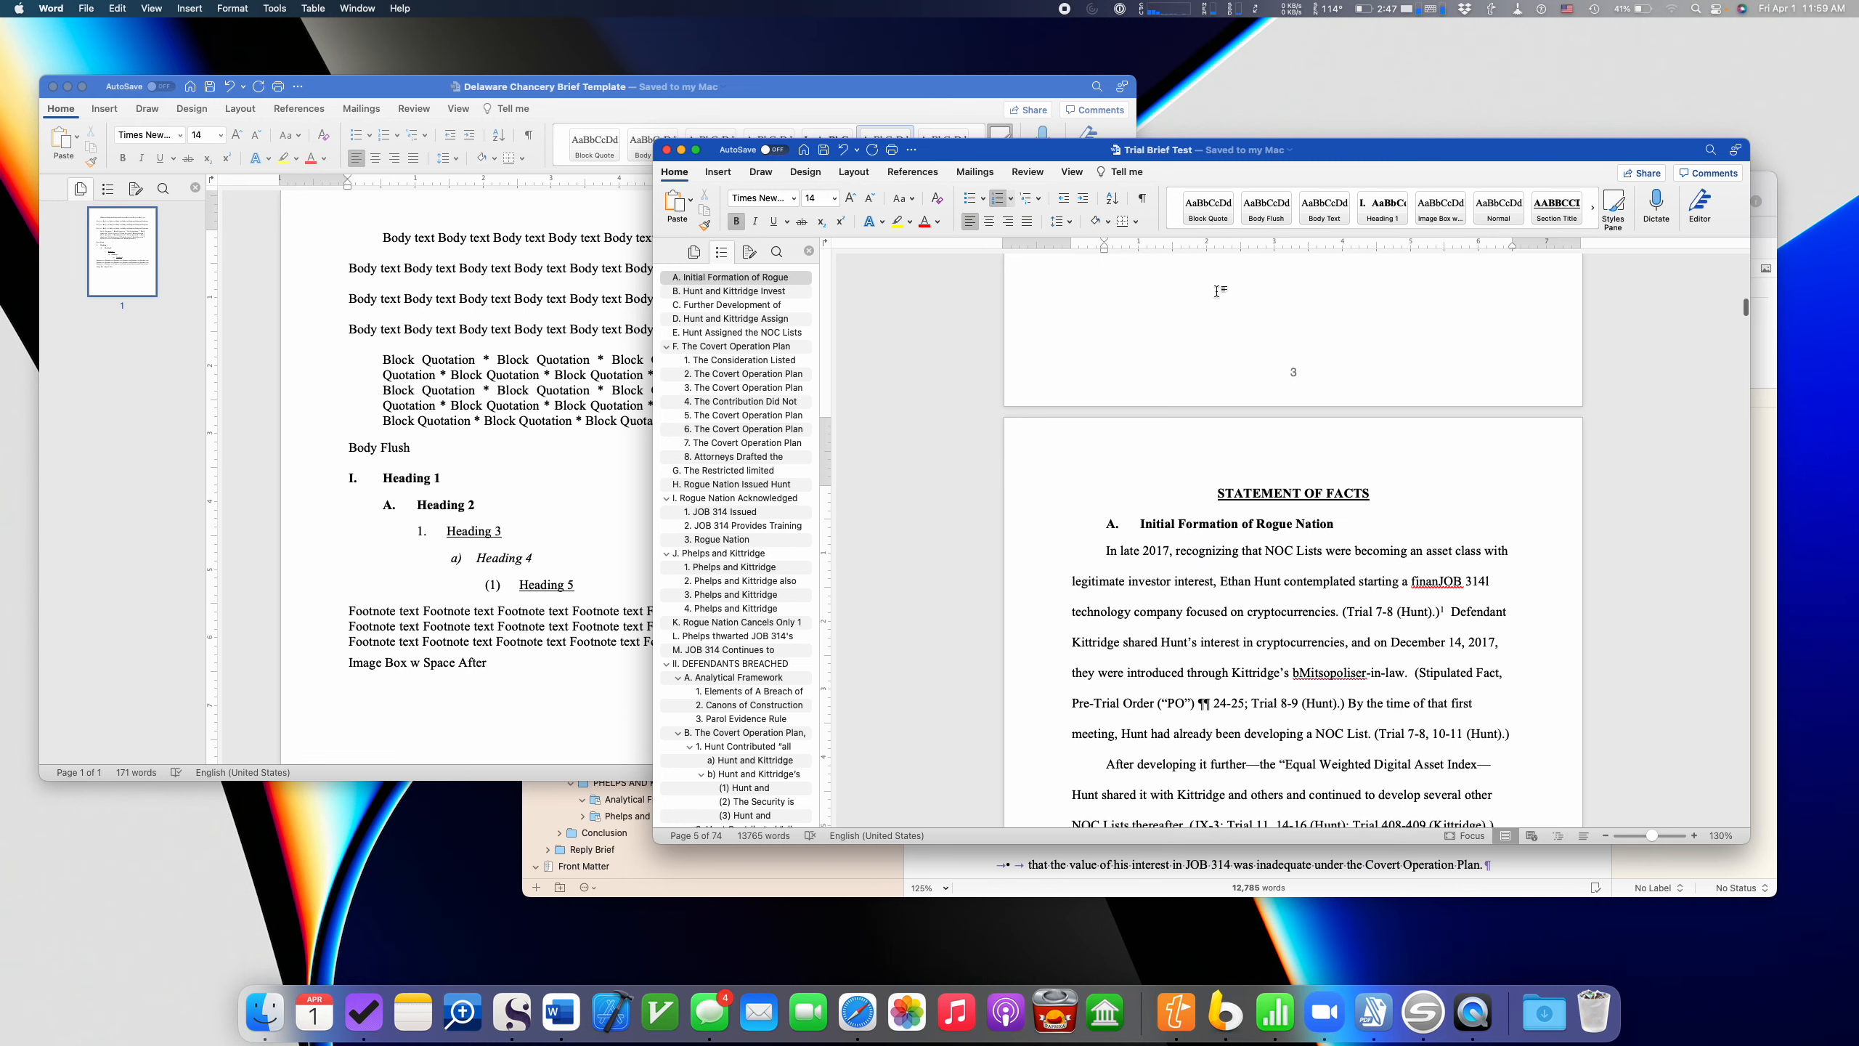
# - Check the footnotes, sub-headings, images and block quotes through the Statement of Facts, and return to the Initial Formation of Rogue Nation heading
pyautogui.scroll(-1, 1216, 291)
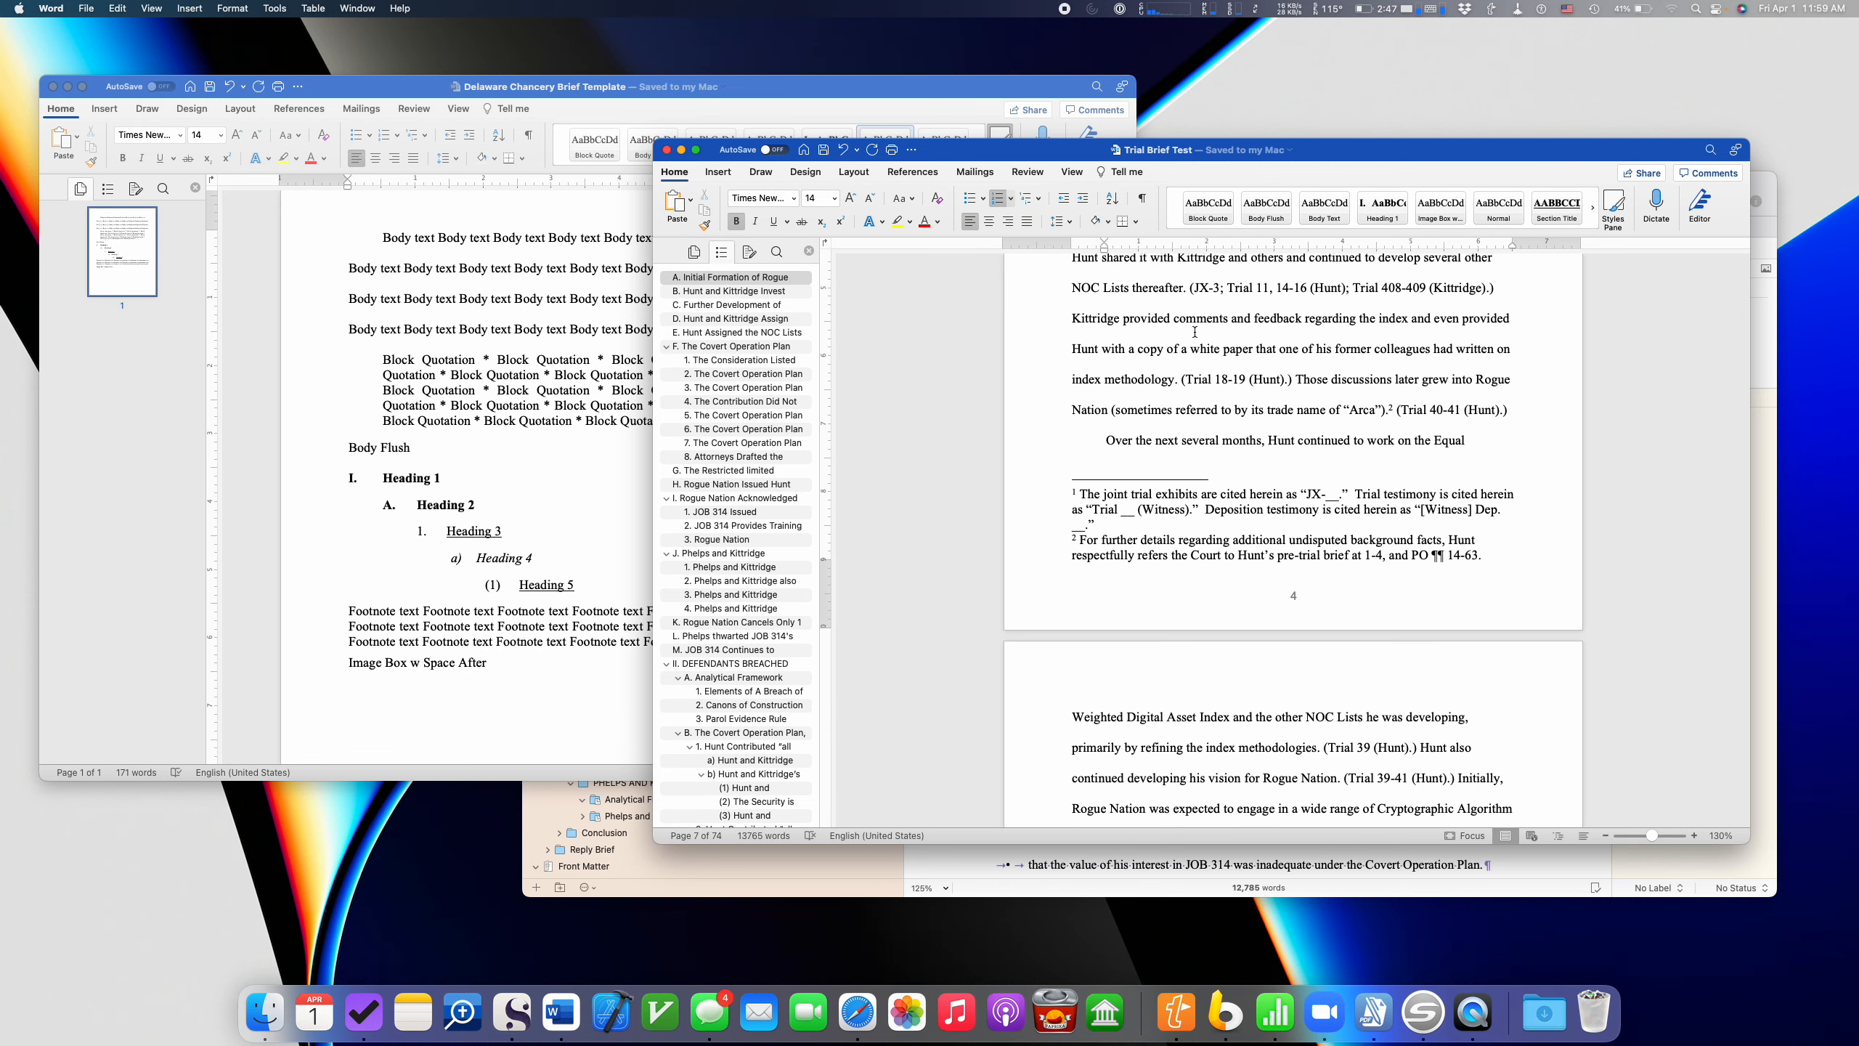
pyautogui.scroll(-12, 1195, 332)
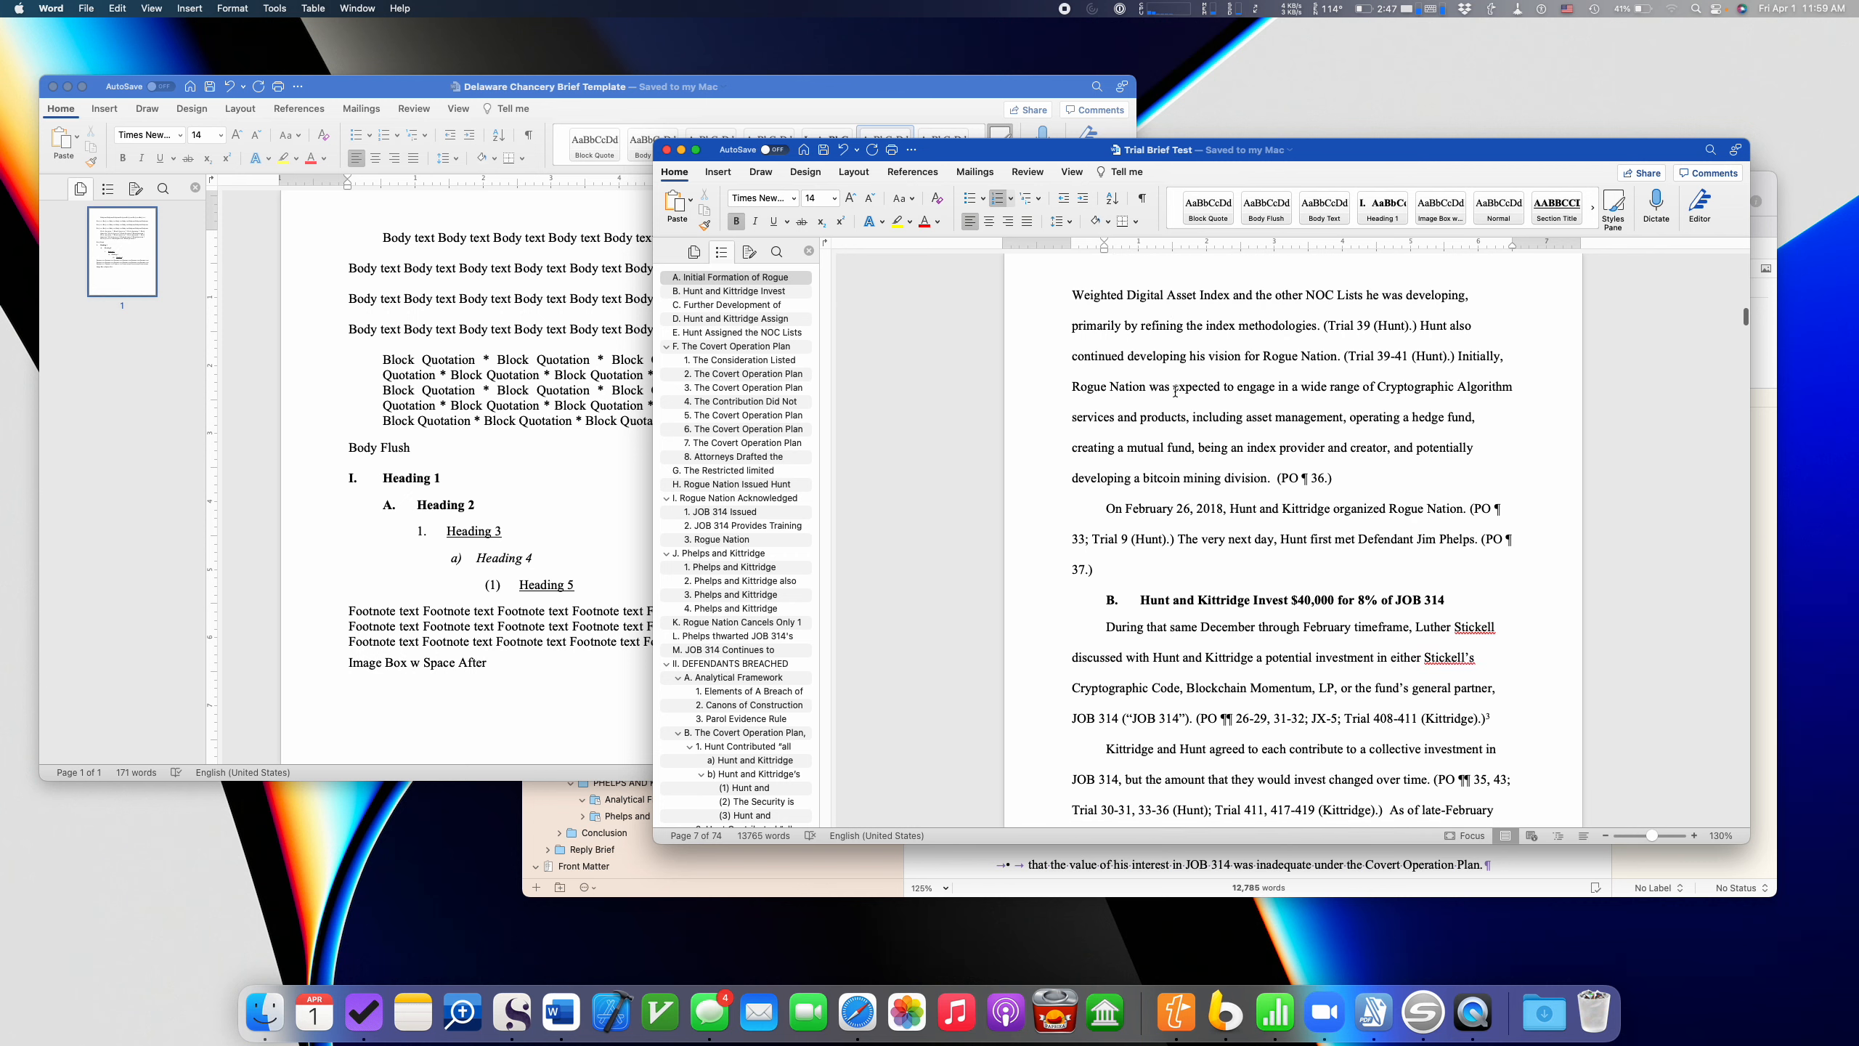
pyautogui.scroll(-15, 1175, 391)
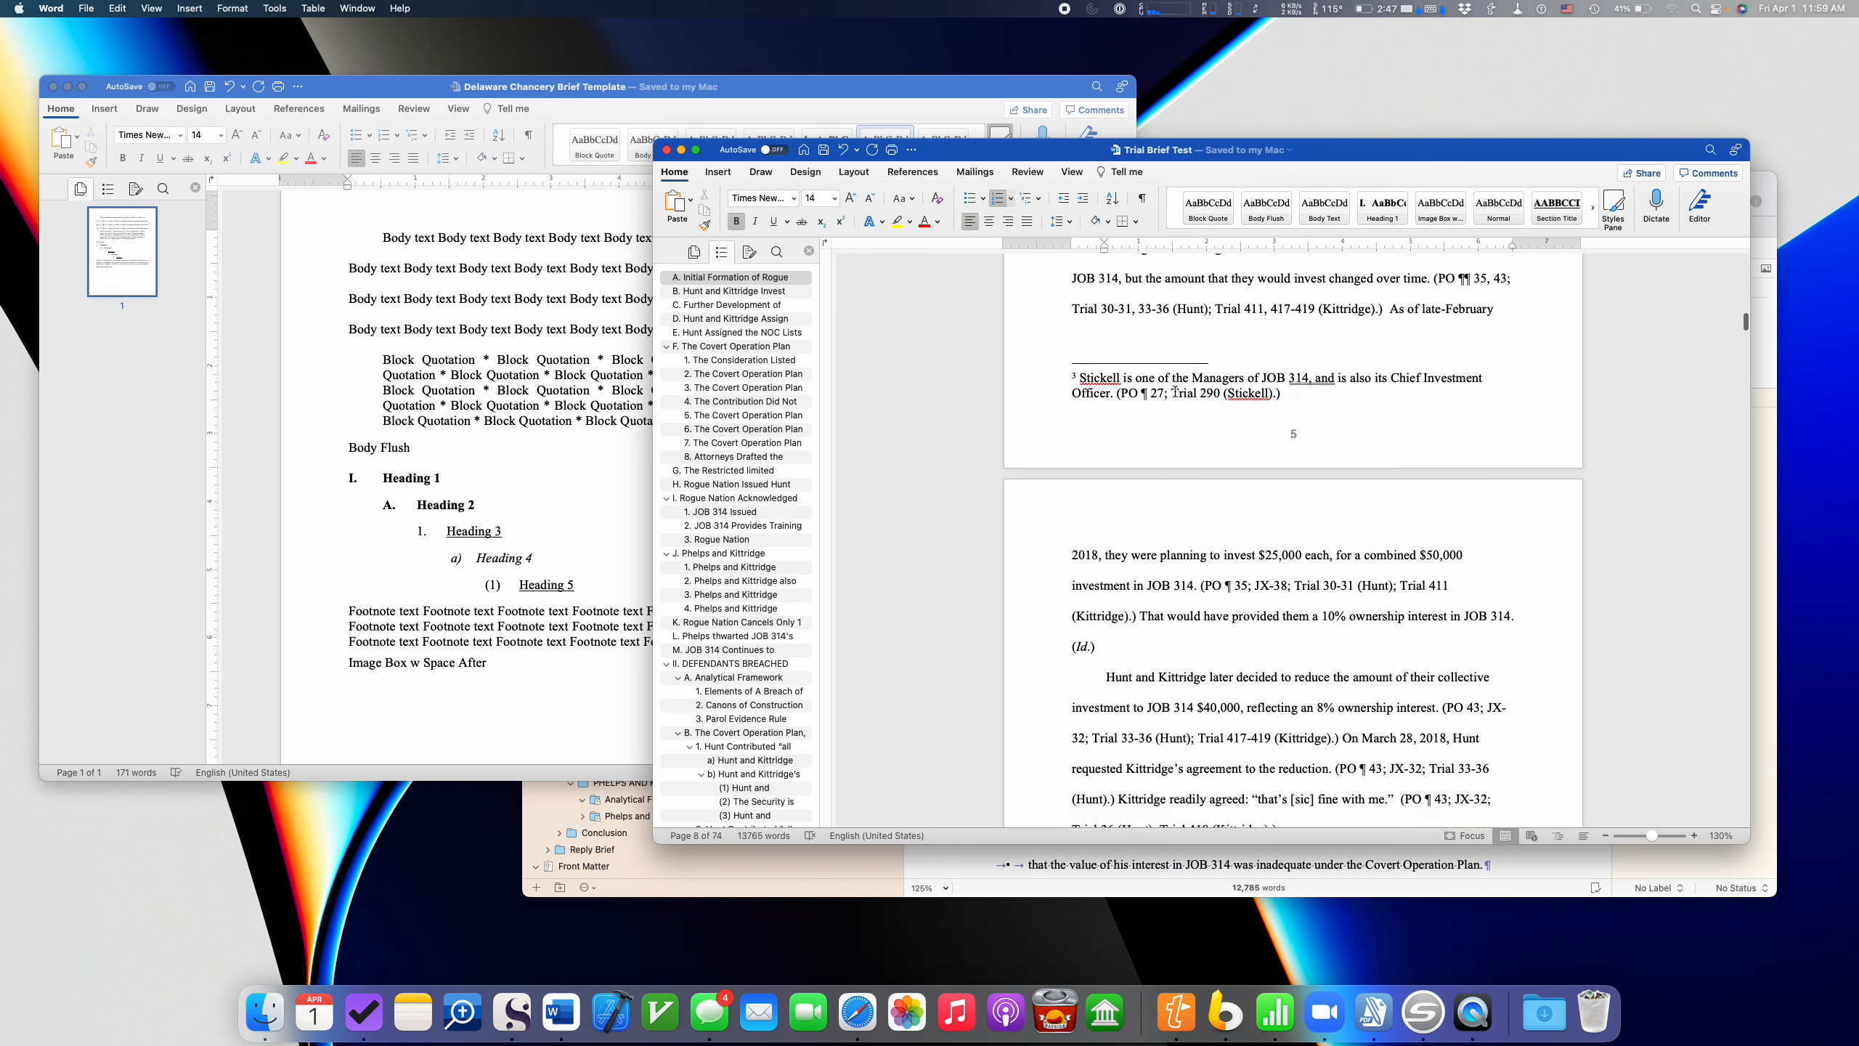
pyautogui.scroll(-15, 1175, 392)
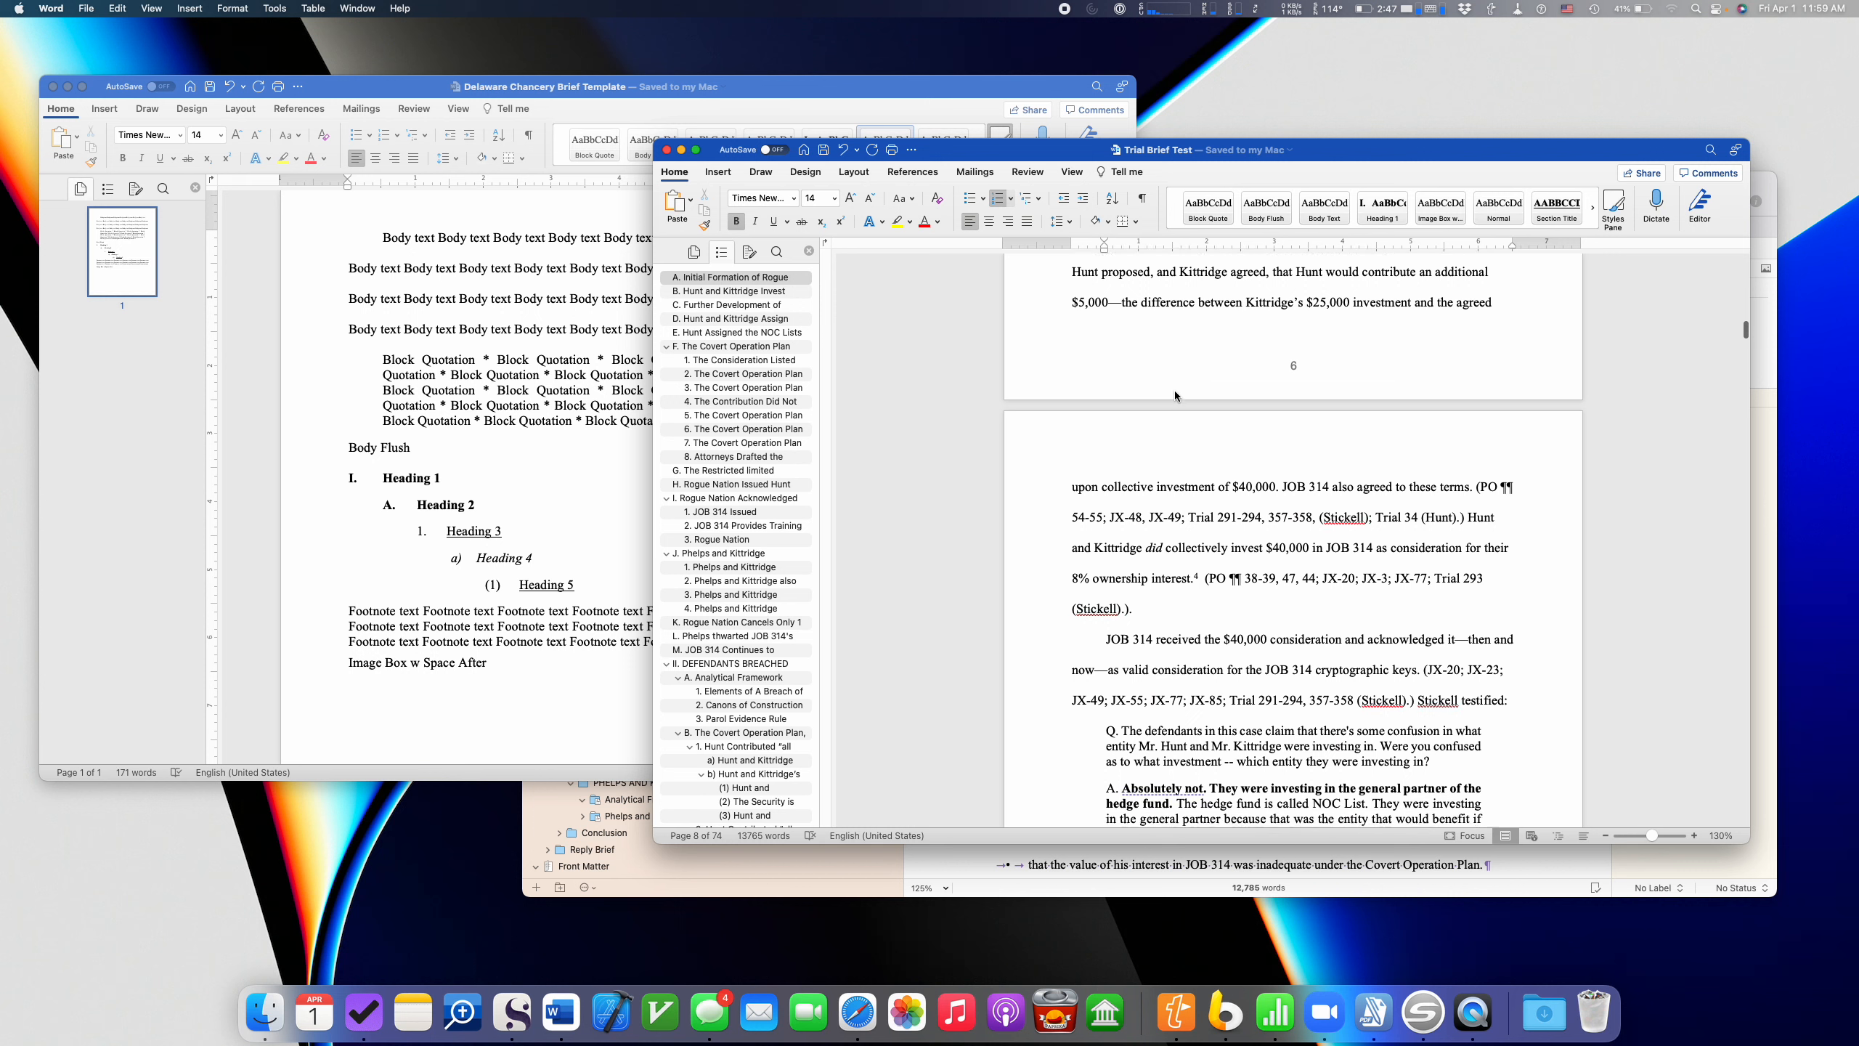
pyautogui.scroll(3, 1176, 396)
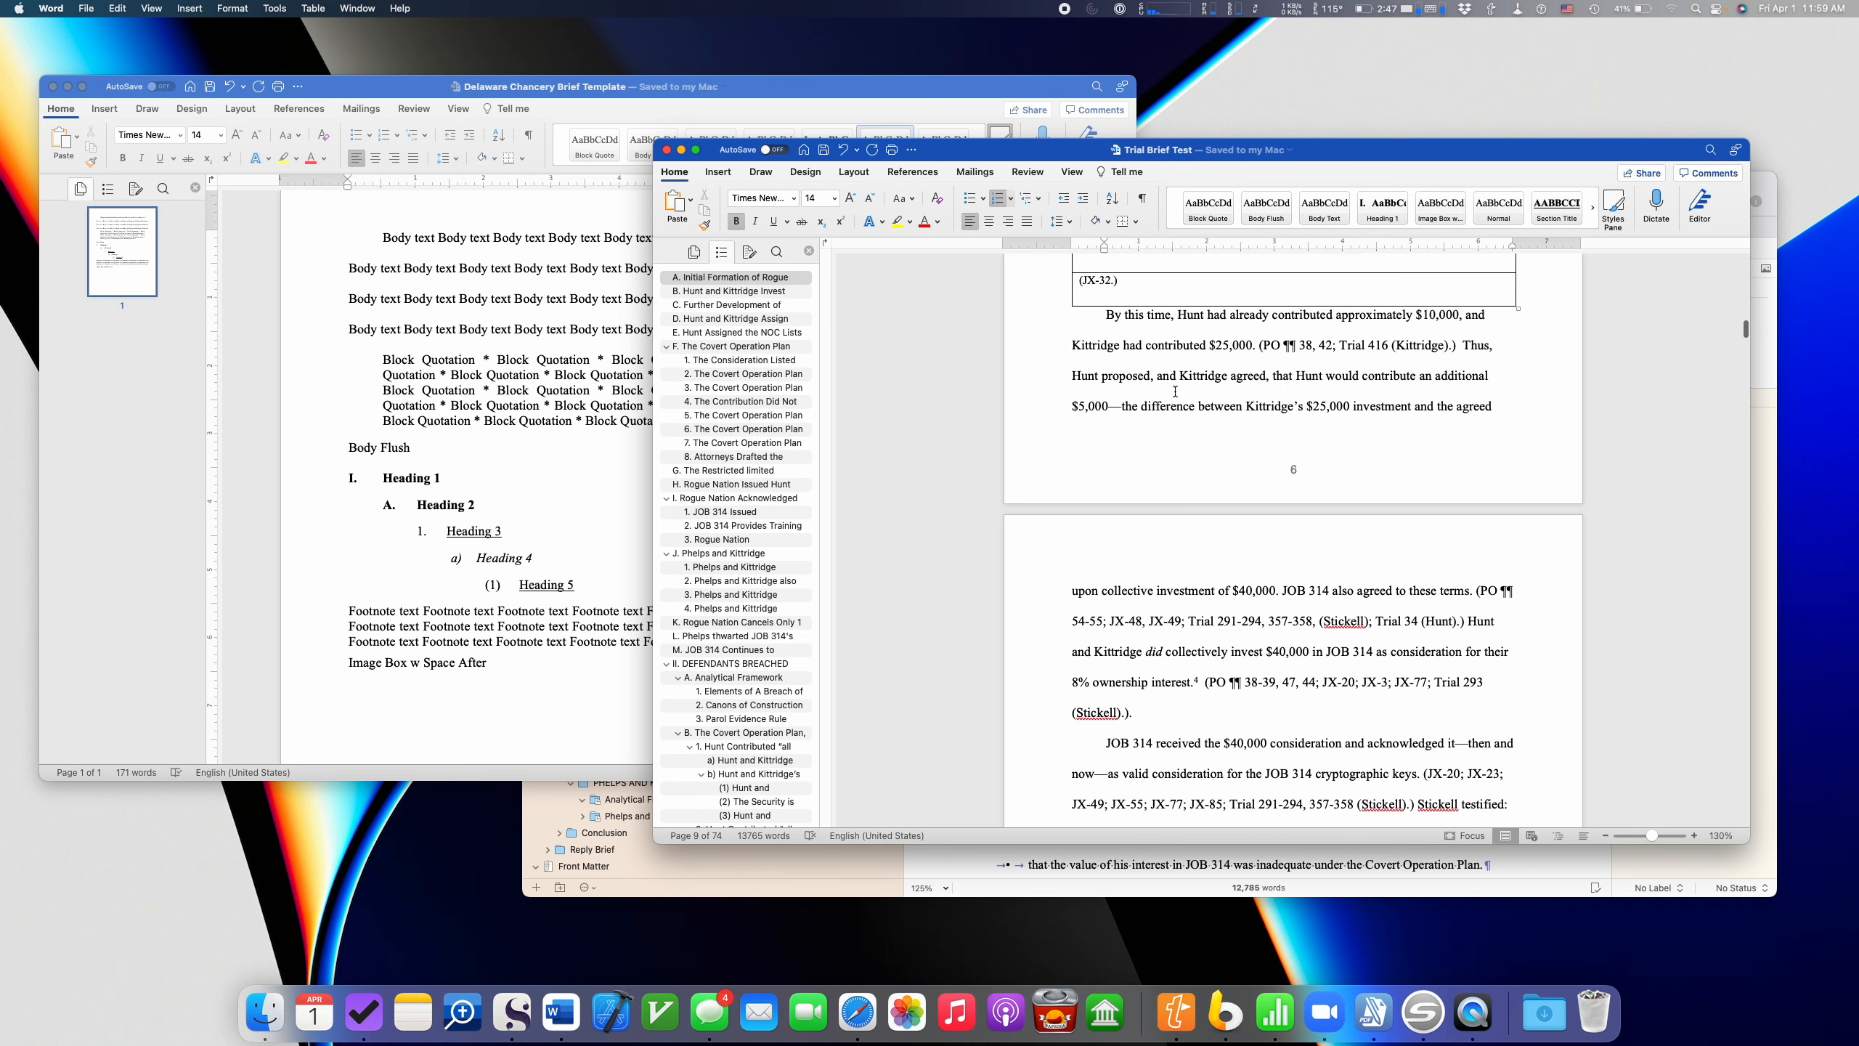
pyautogui.scroll(-15, 1175, 391)
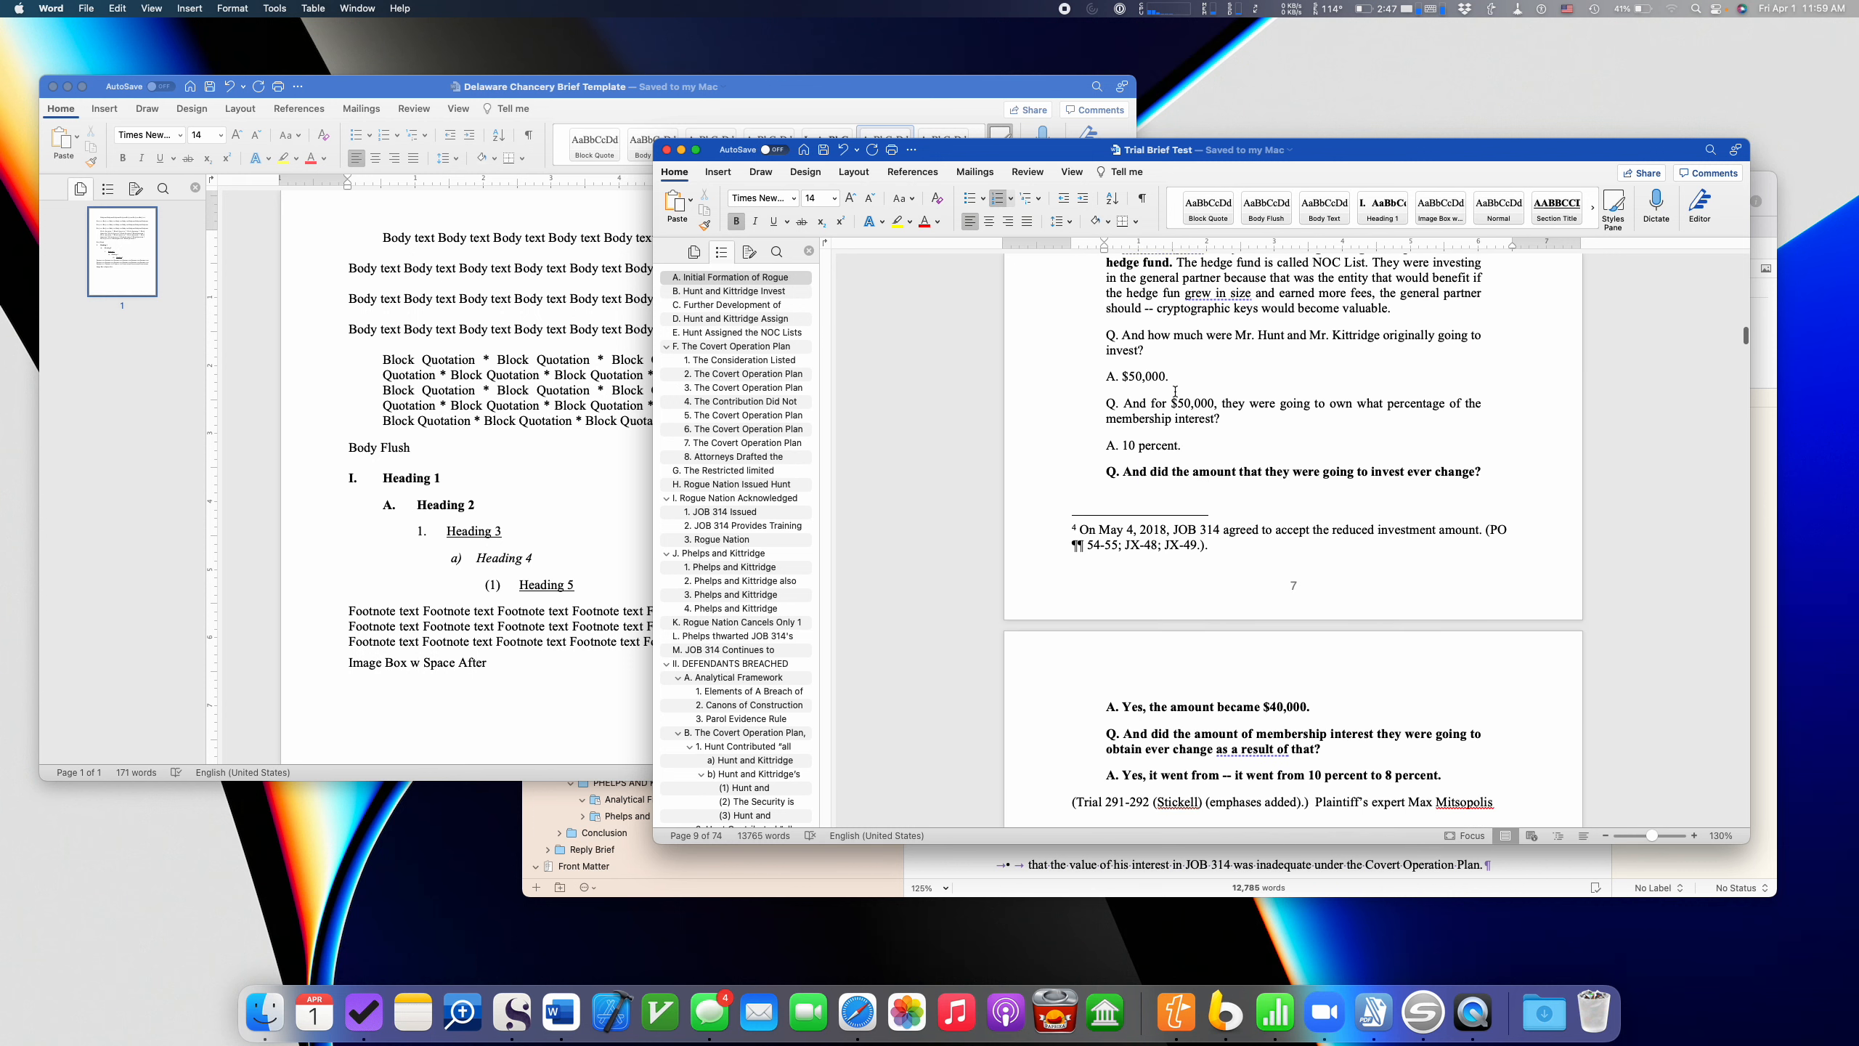
pyautogui.scroll(-10, 1175, 391)
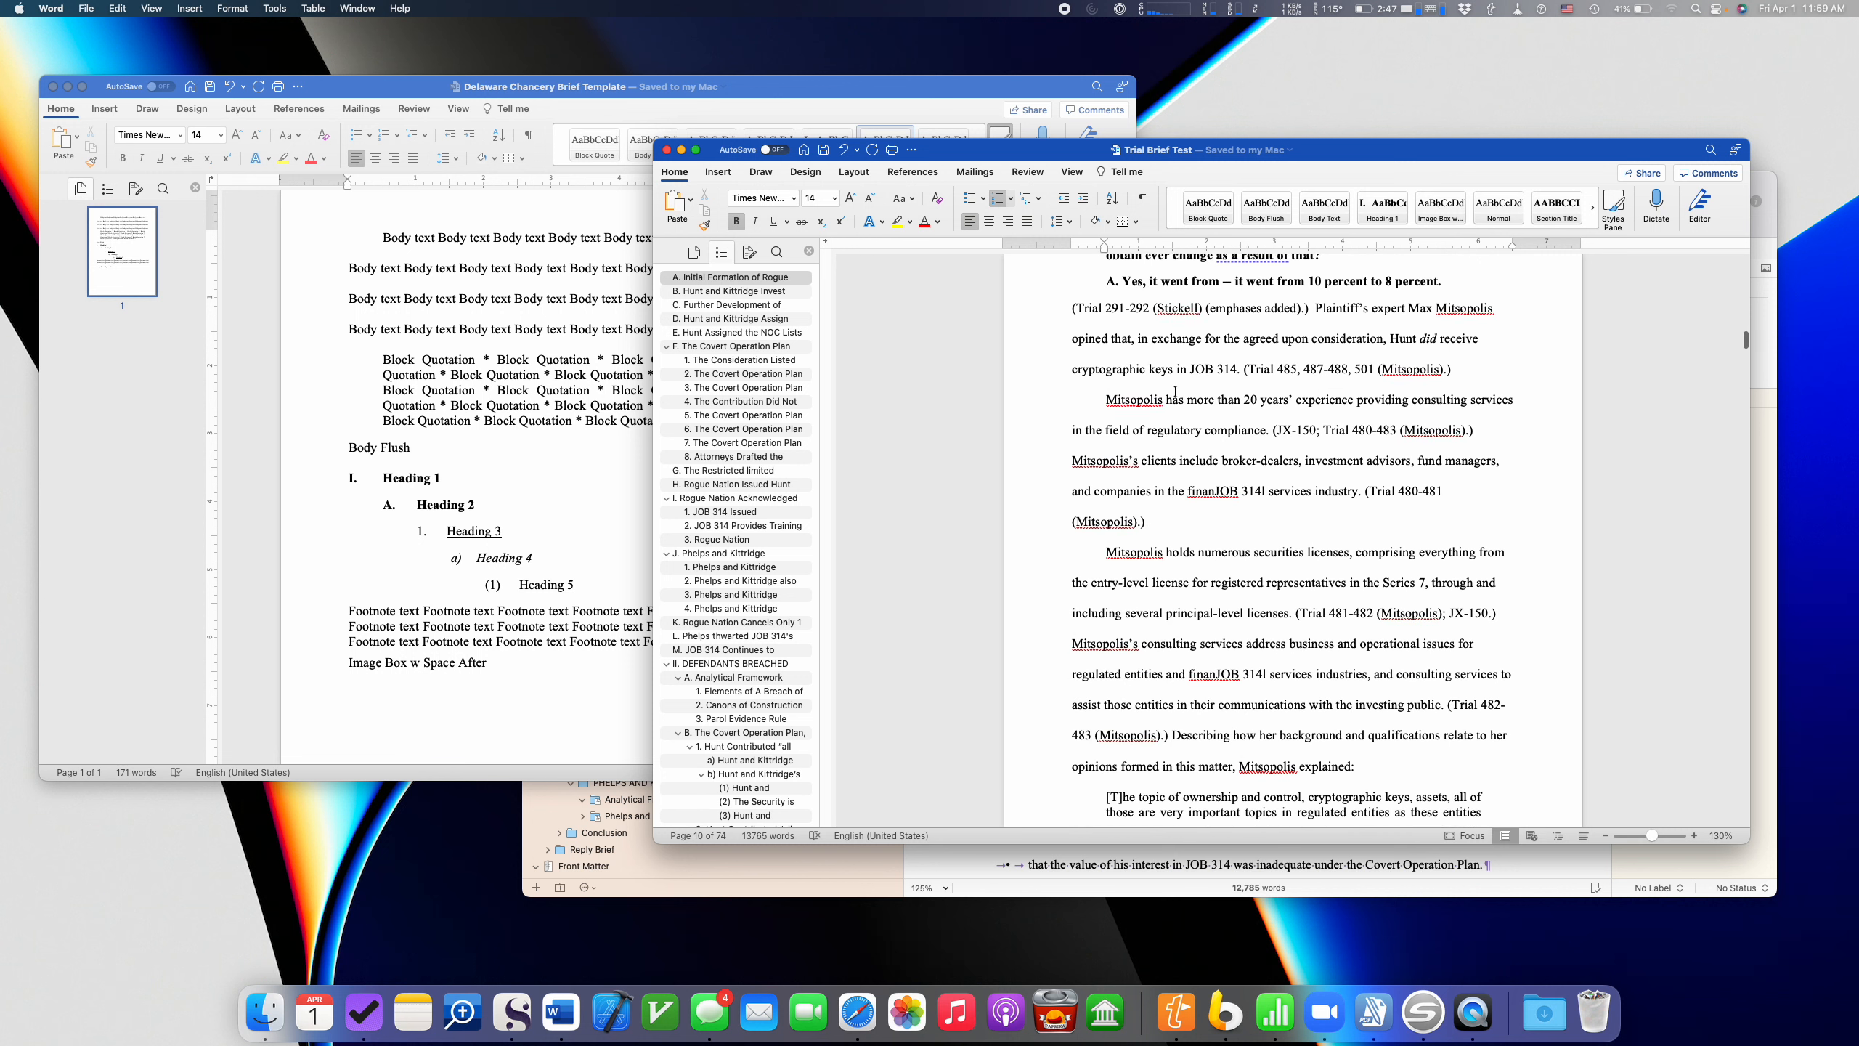
pyautogui.scroll(-4, 1175, 392)
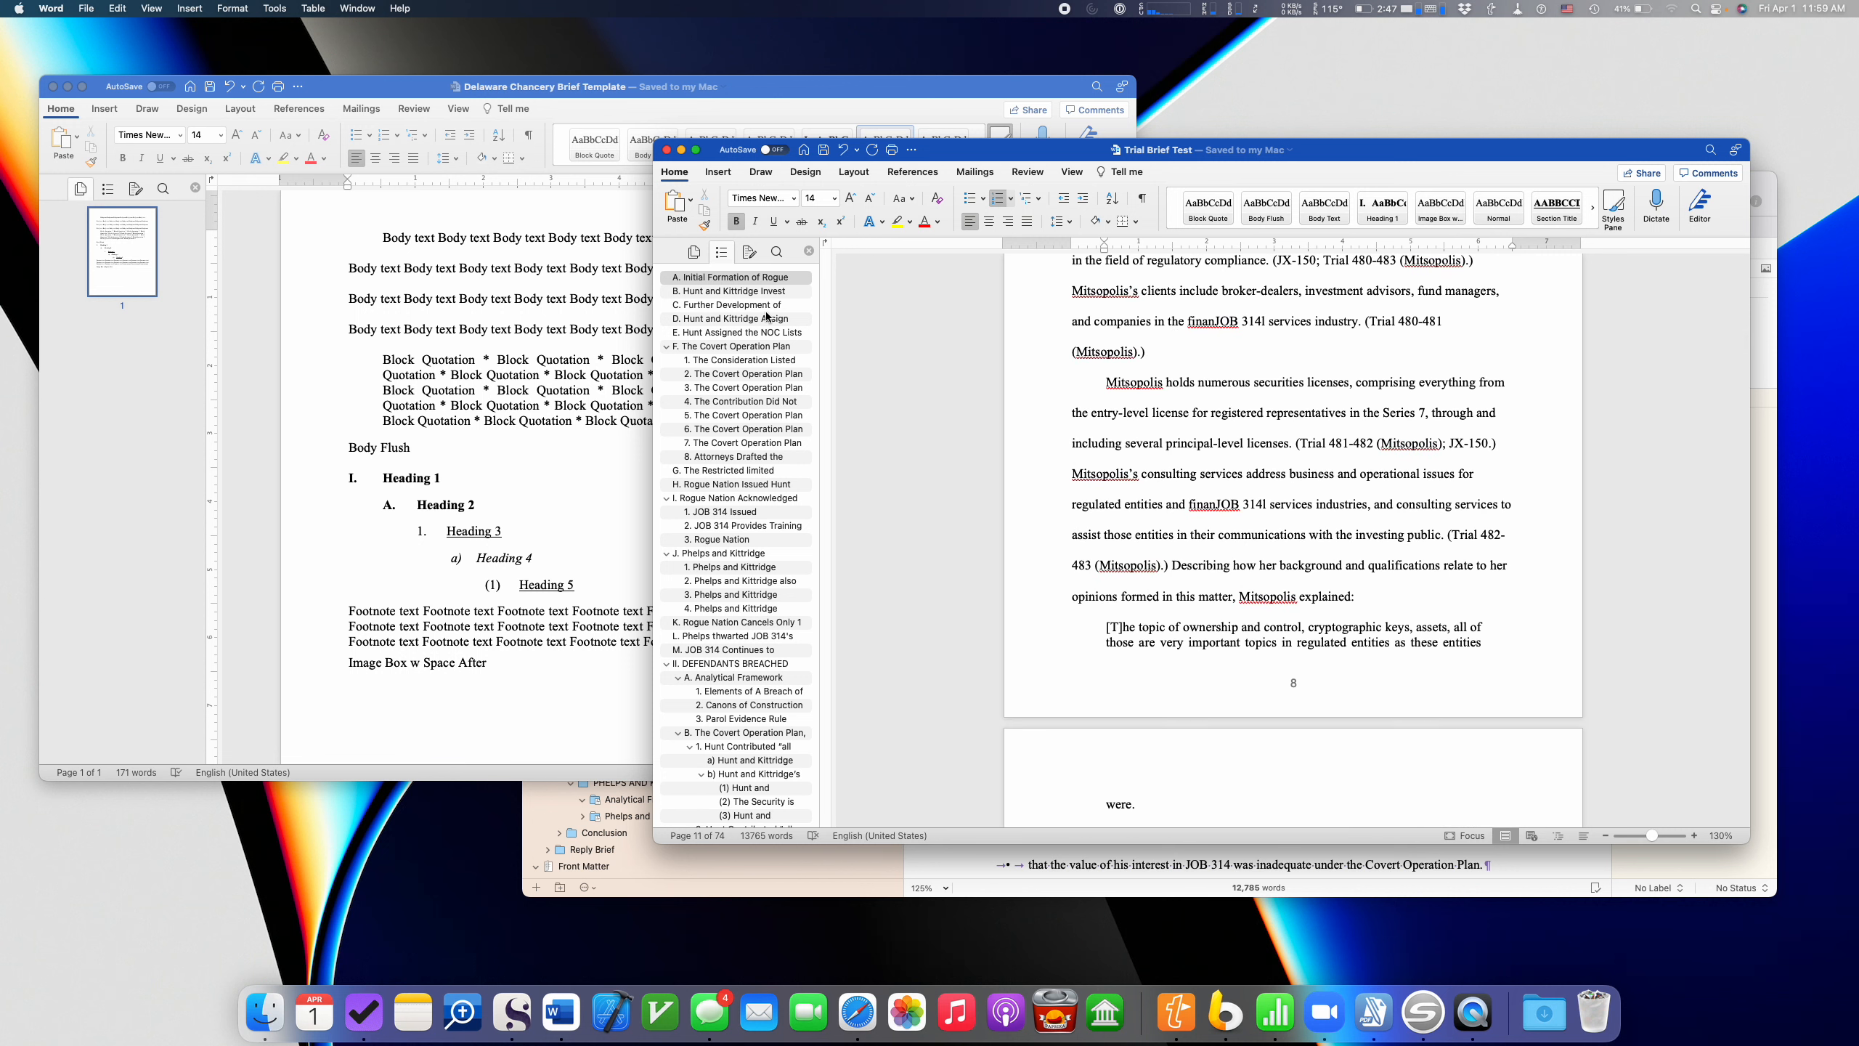
pyautogui.click(761, 281)
pyautogui.scroll(10, 1221, 345)
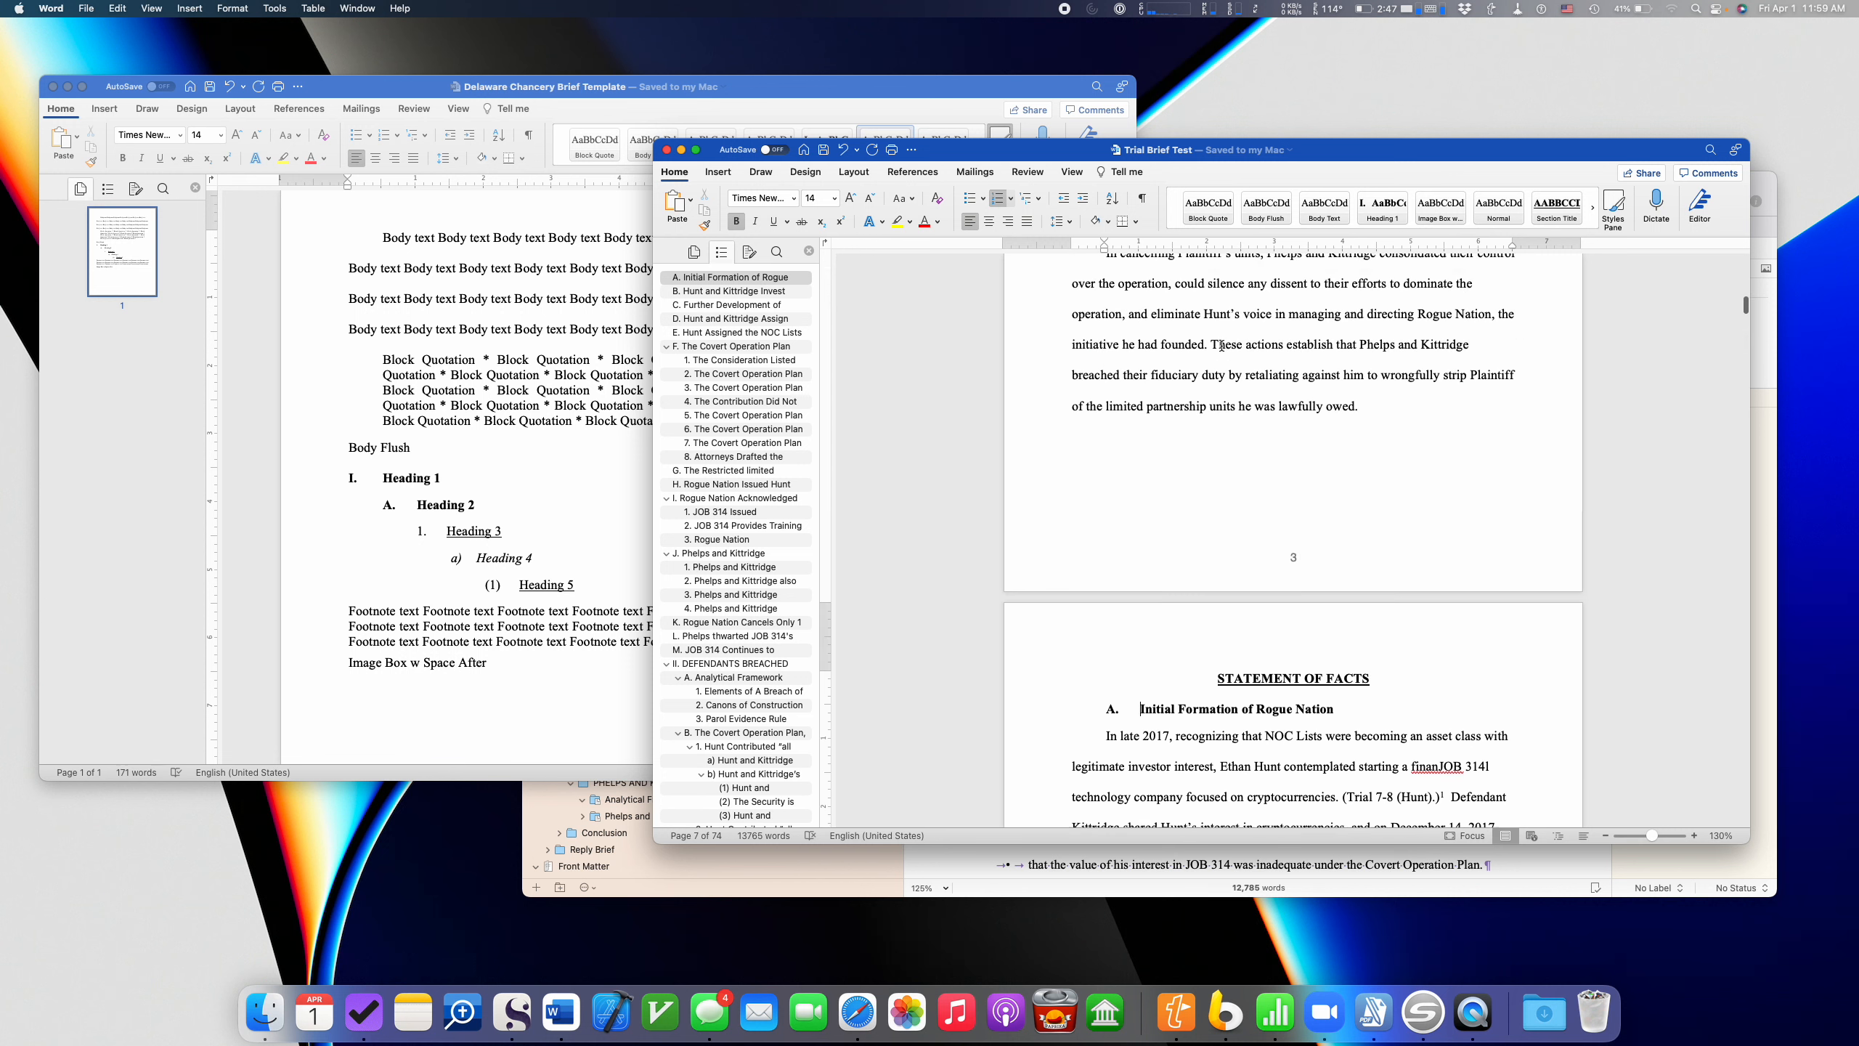
pyautogui.scroll(3, 1221, 346)
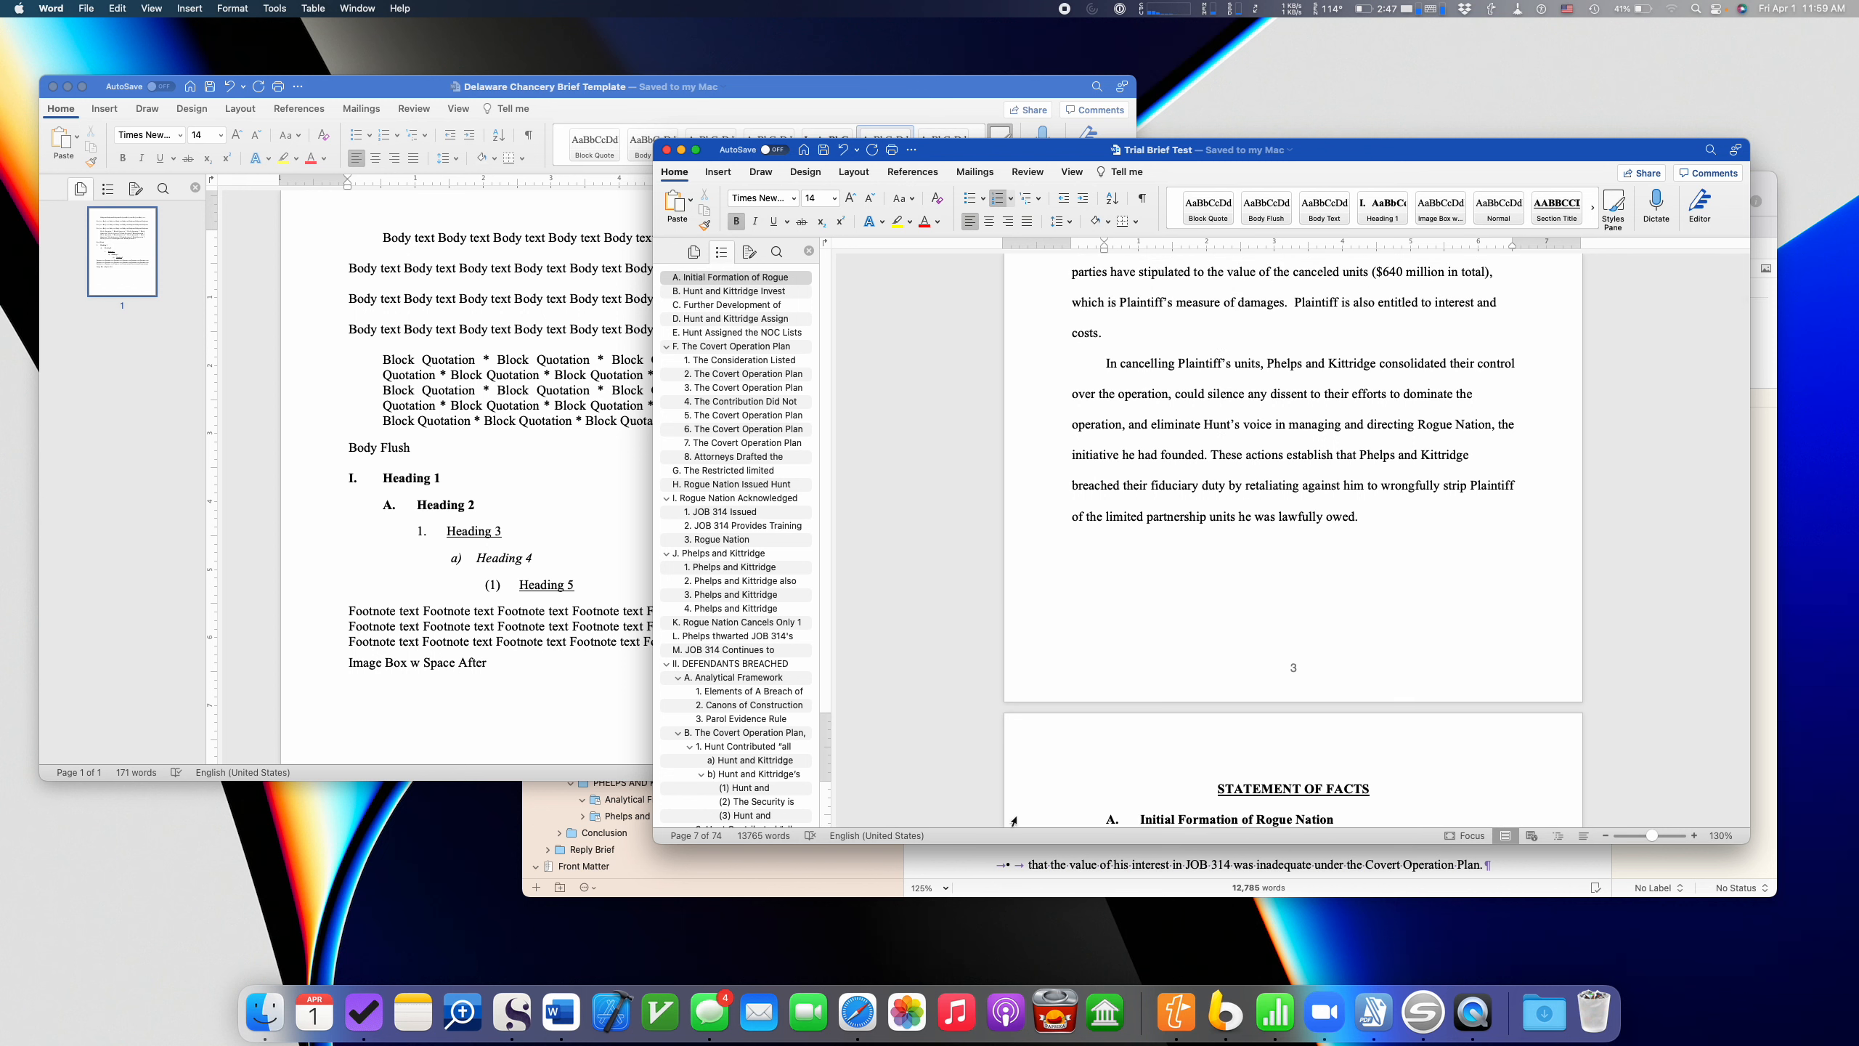
# - Switch to Scrivener, open the Brief - Del. Chancery compile format for editing, and review its styles and the project styles available to override
pyautogui.click(1031, 893)
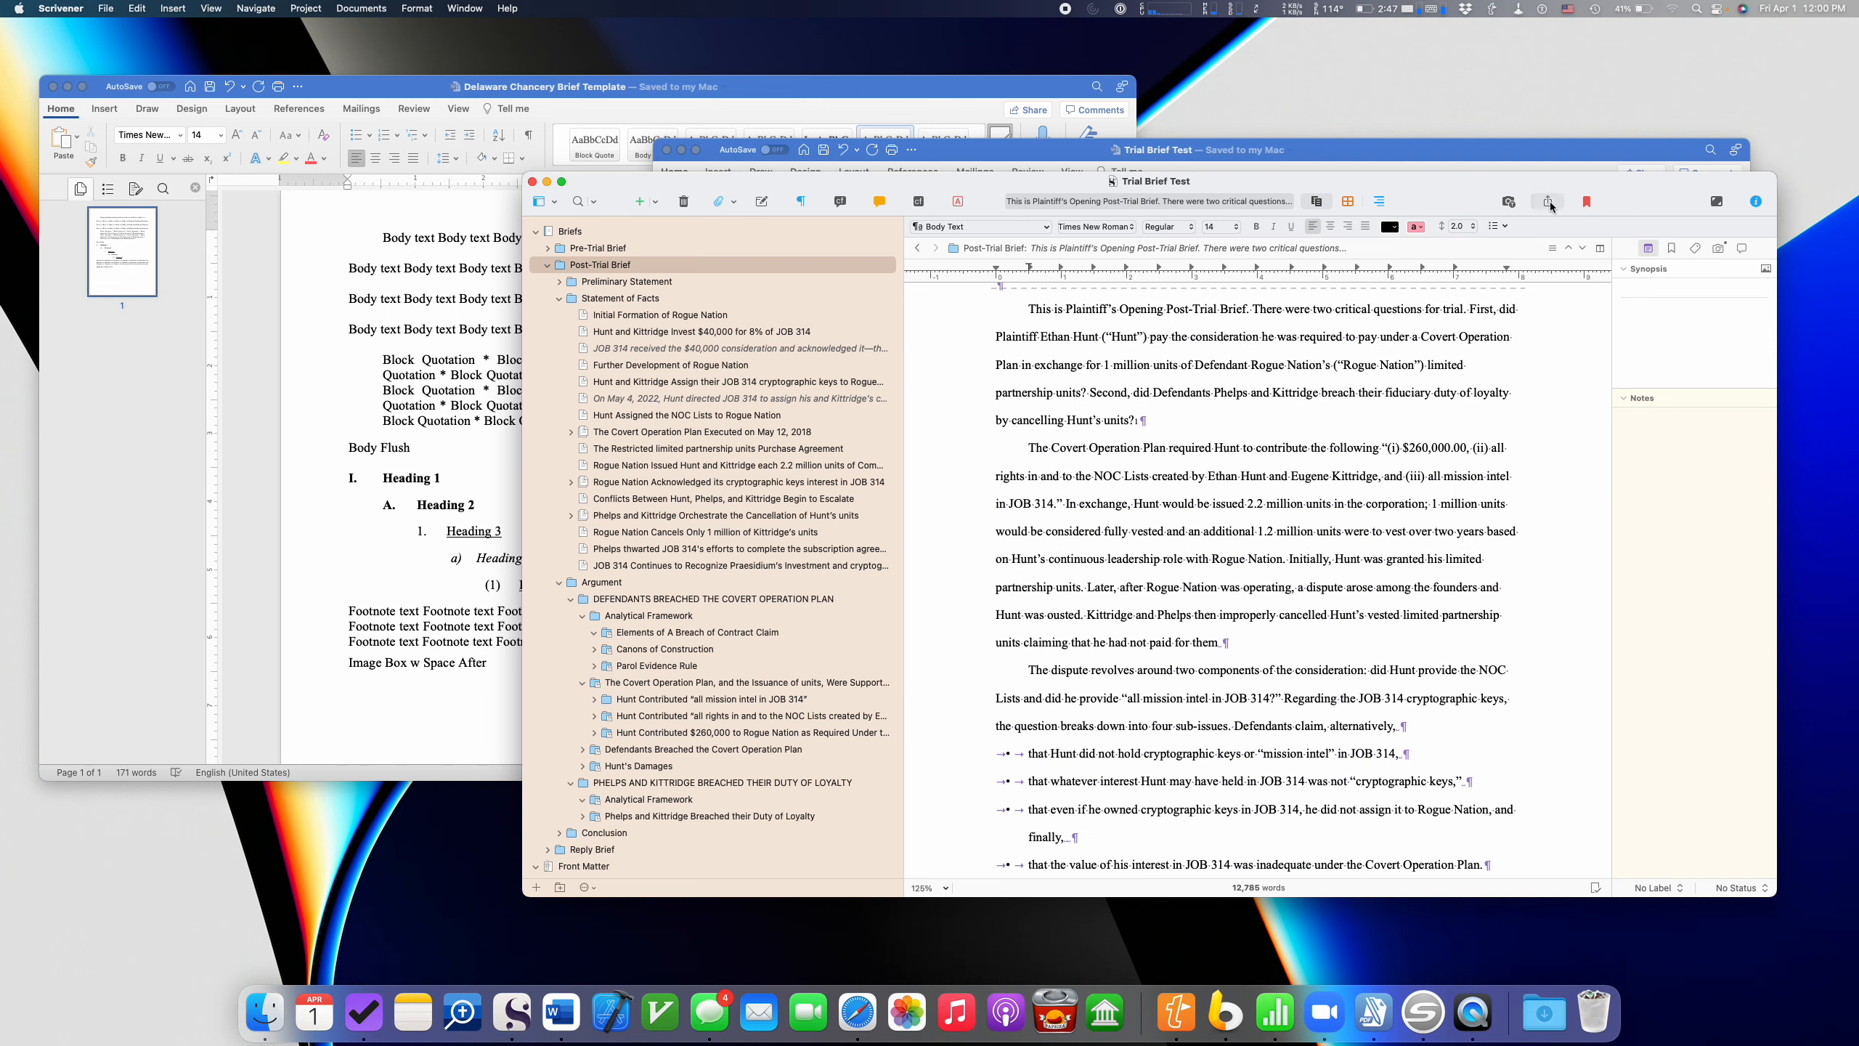
pyautogui.click(1549, 201)
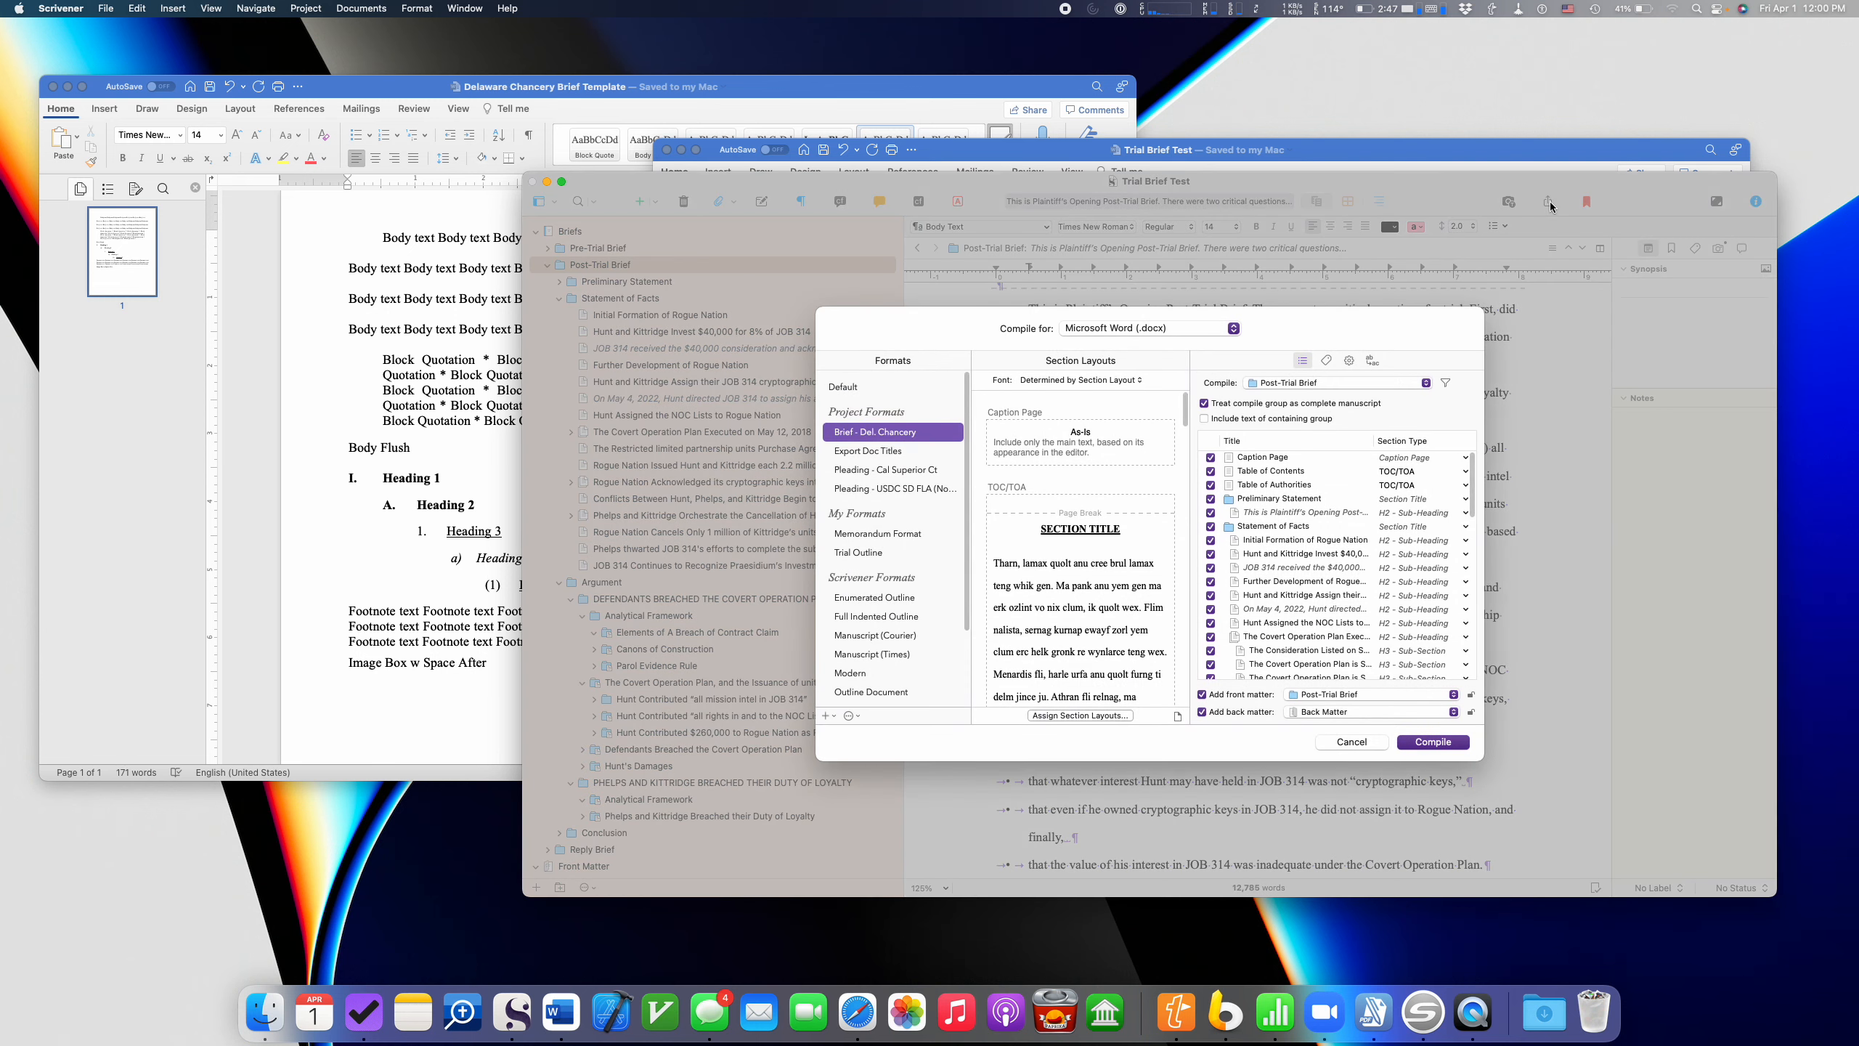
pyautogui.rightClick(890, 436)
pyautogui.click(912, 442)
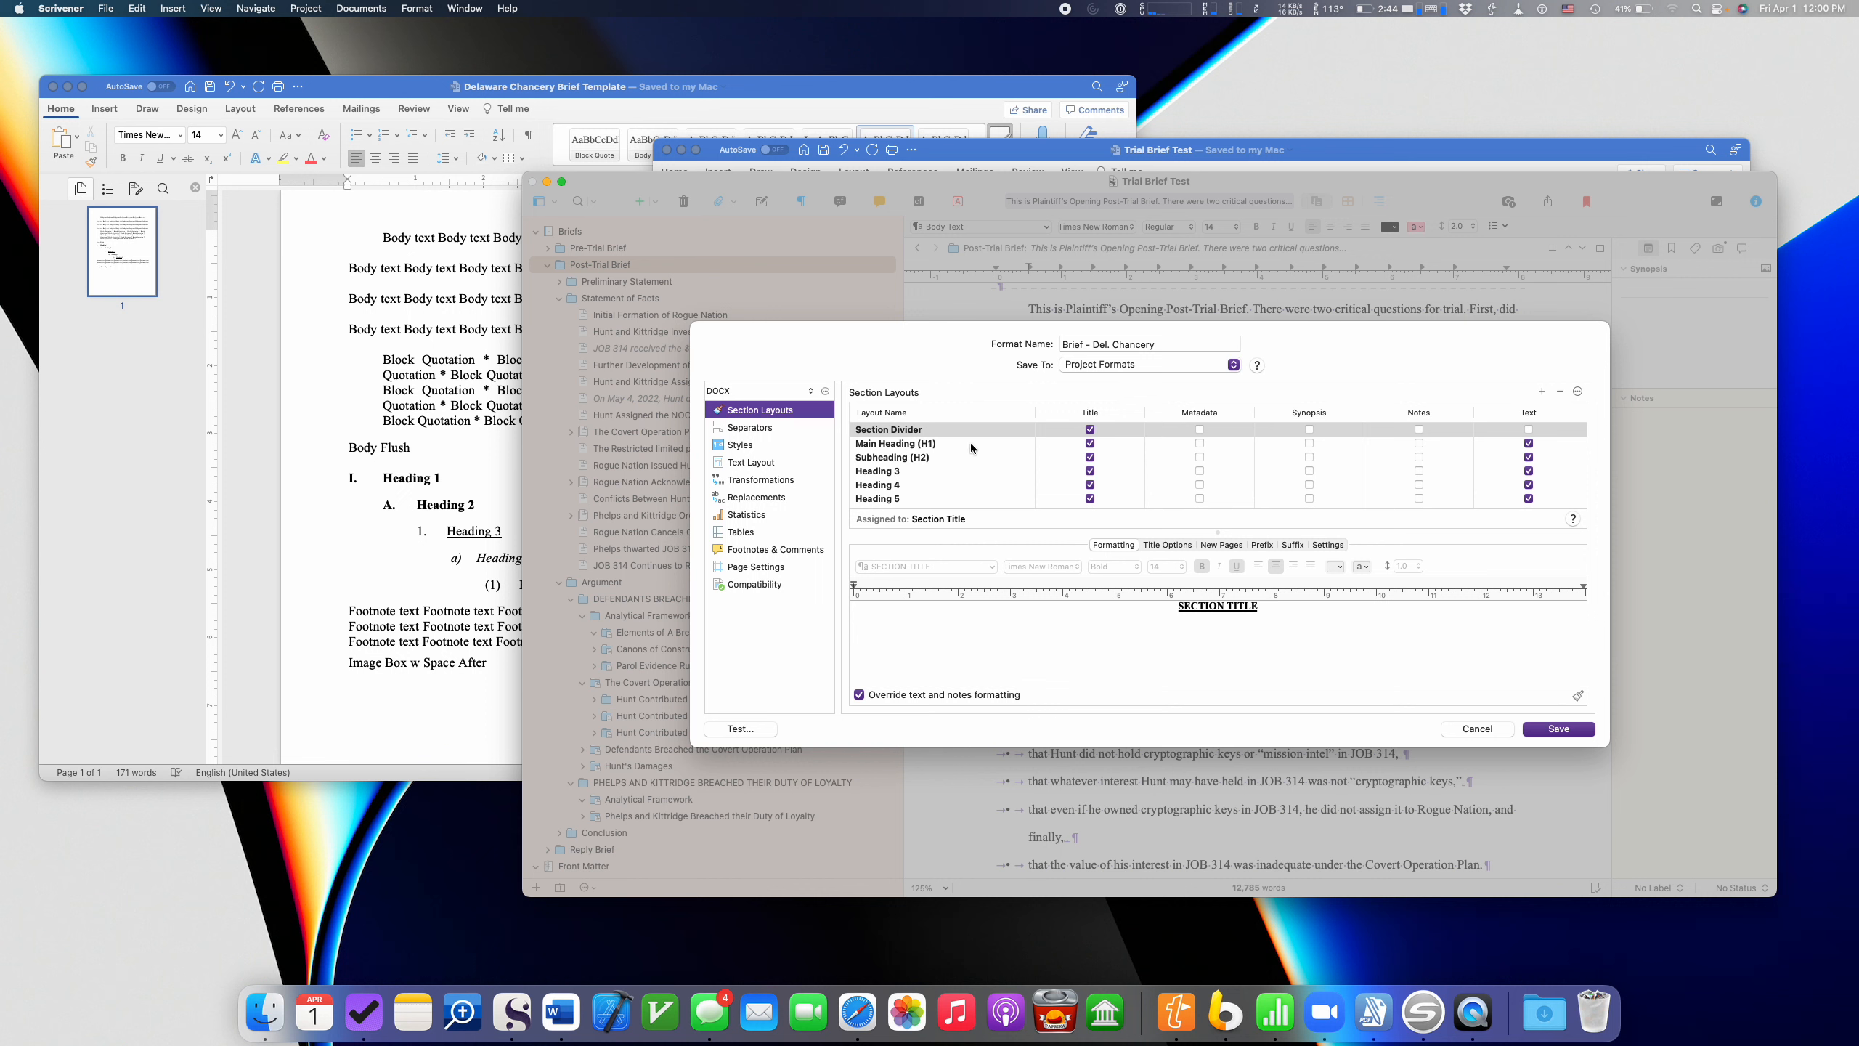
pyautogui.click(736, 445)
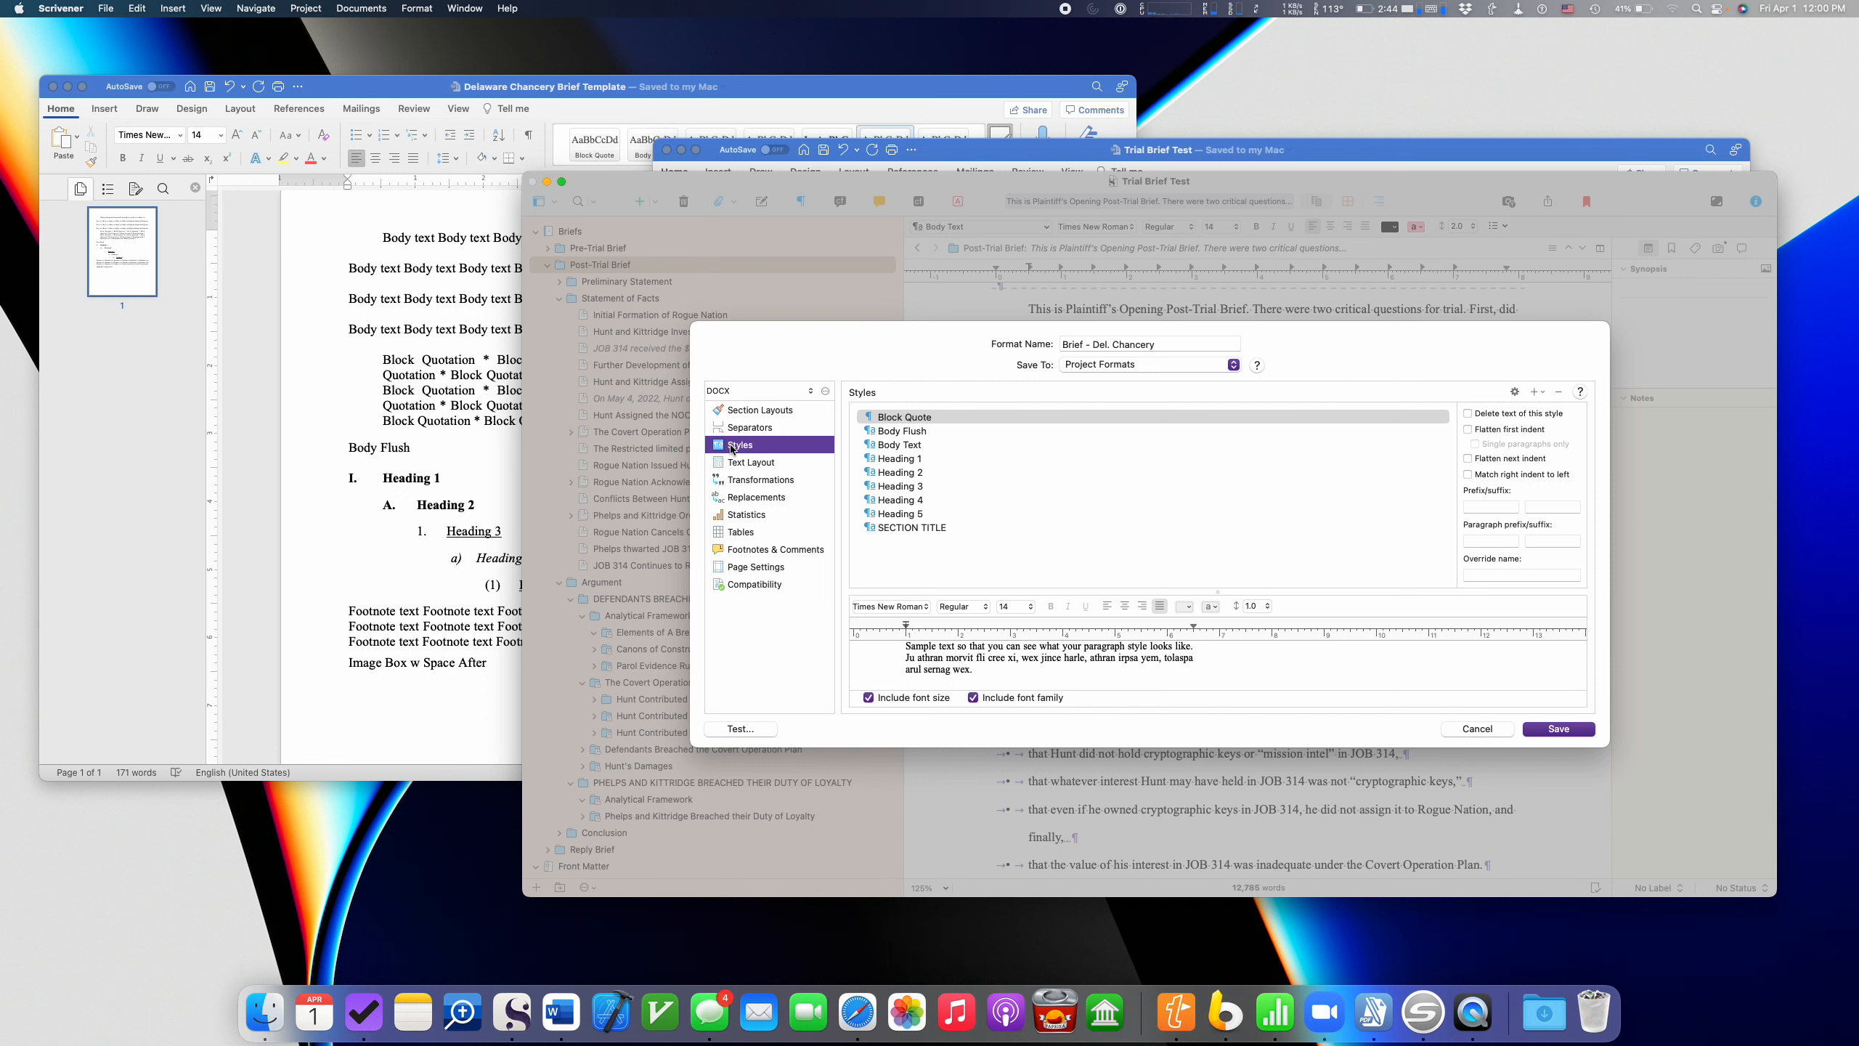
pyautogui.click(1536, 394)
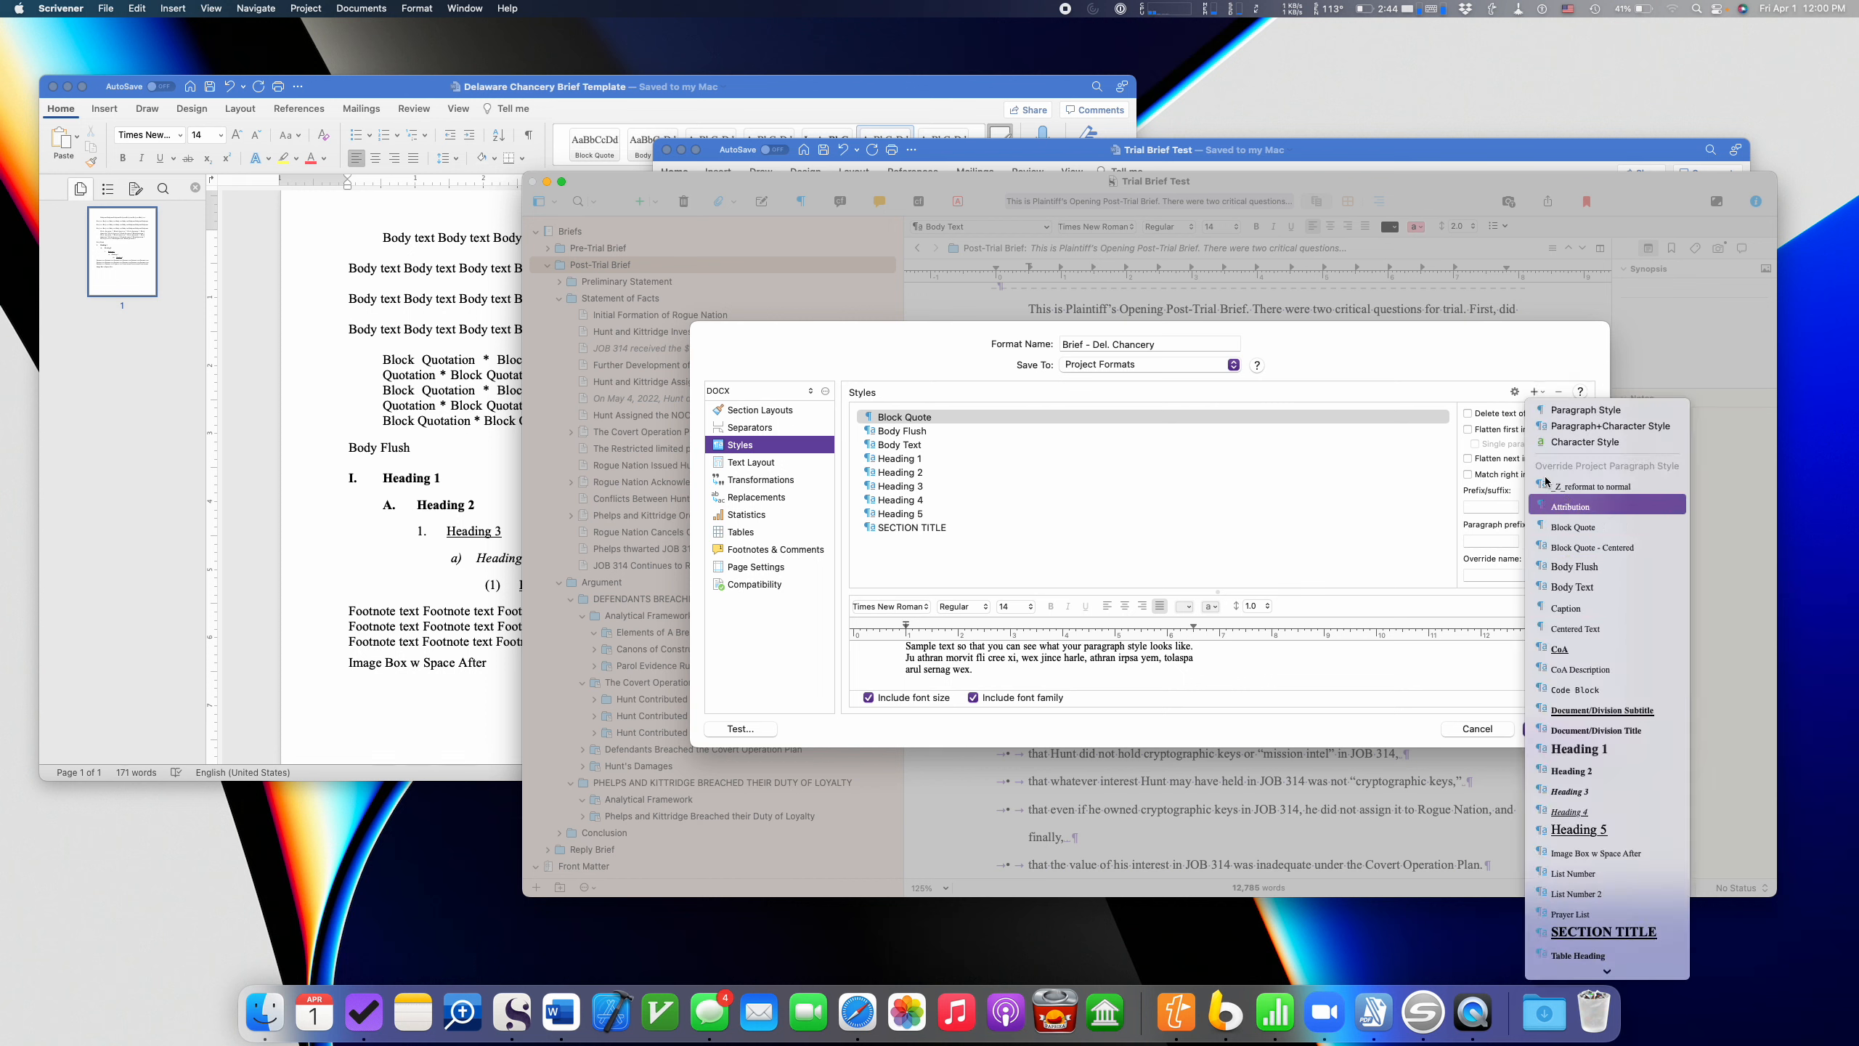
pyautogui.click(1468, 335)
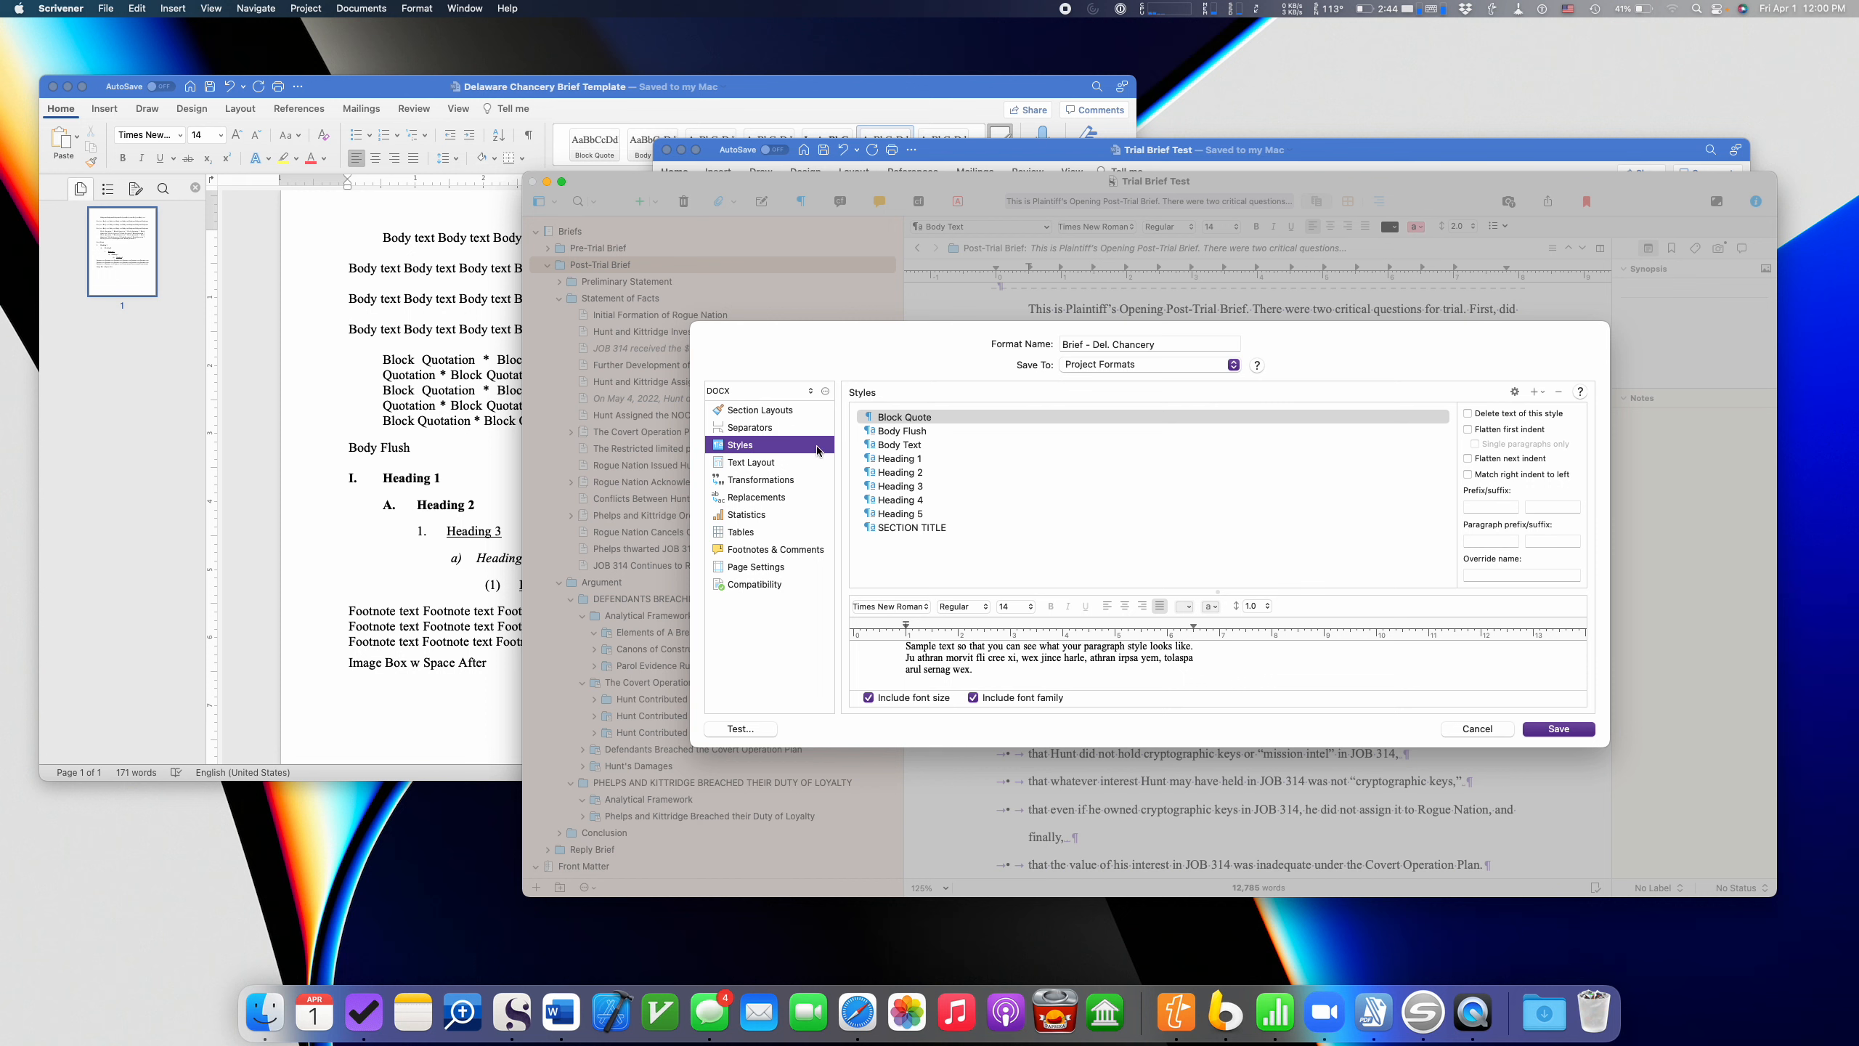
# - Inspect the title and body text formatting of the Heading 3 section layout, and leave the format editor and compile settings without saving
pyautogui.click(806, 413)
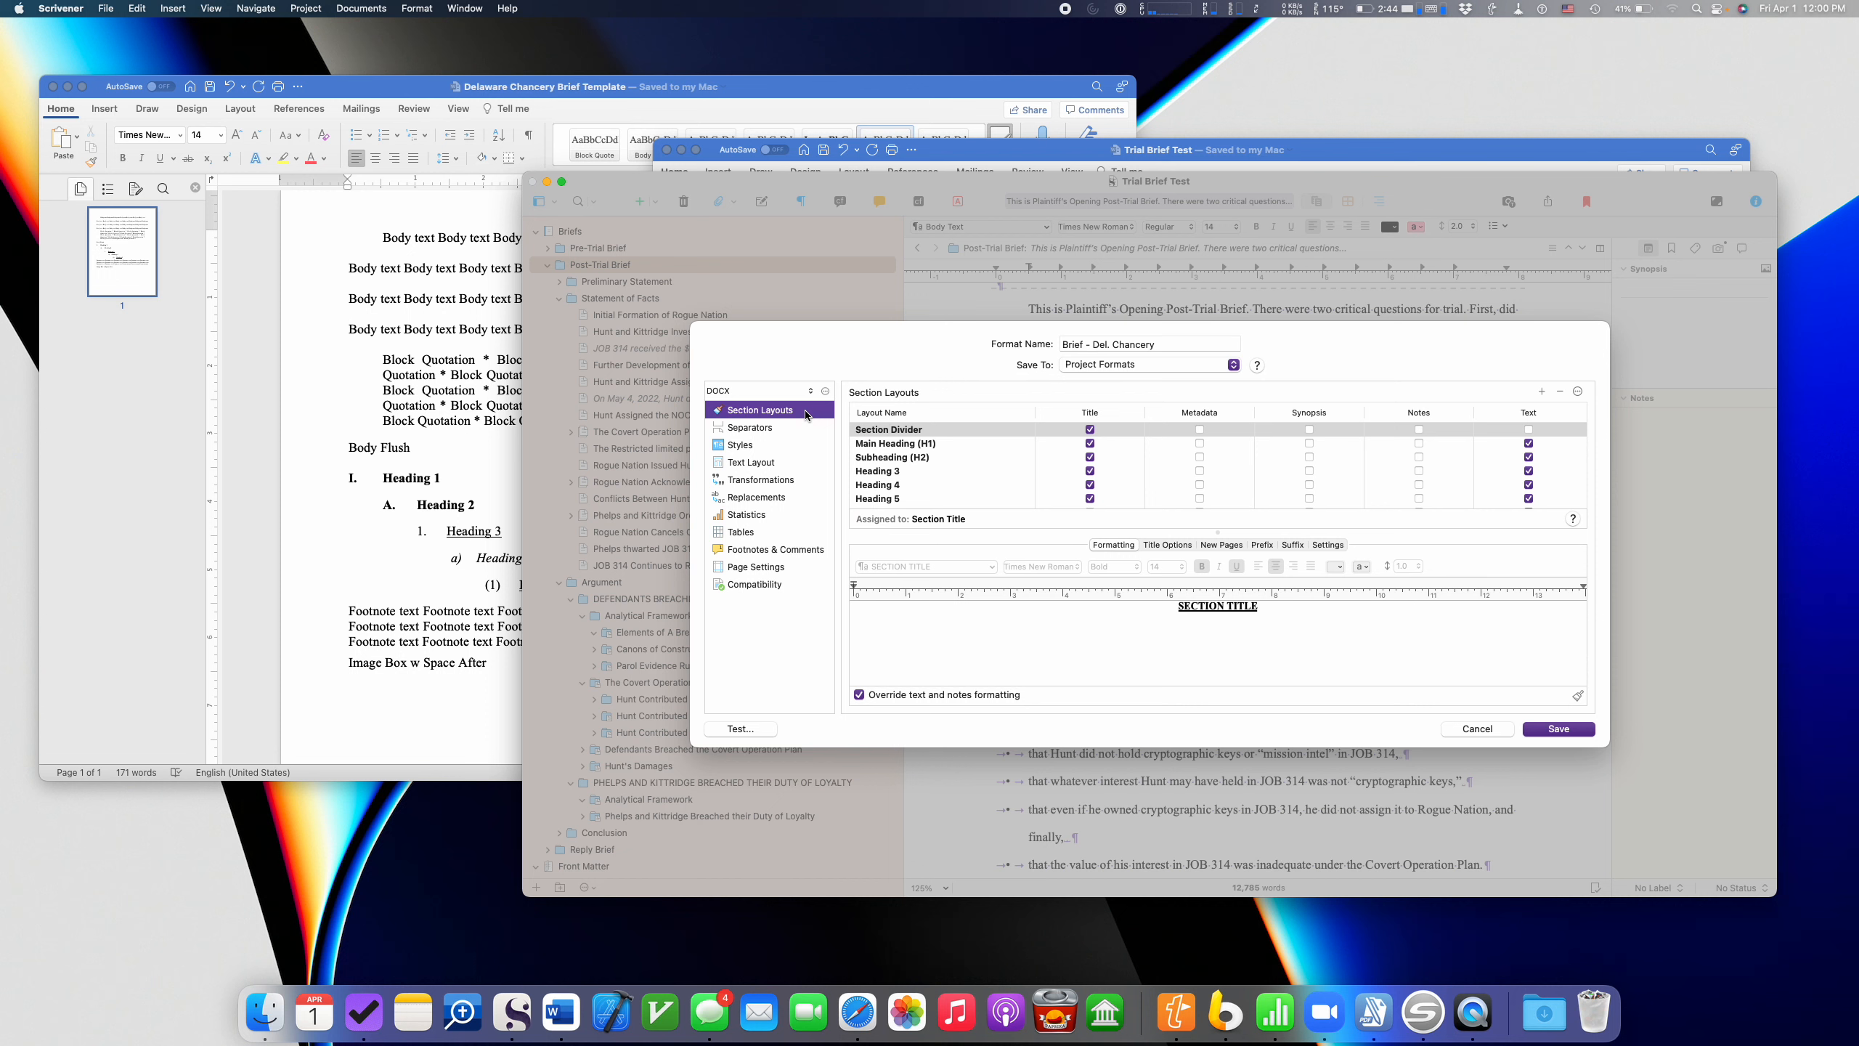
pyautogui.click(916, 472)
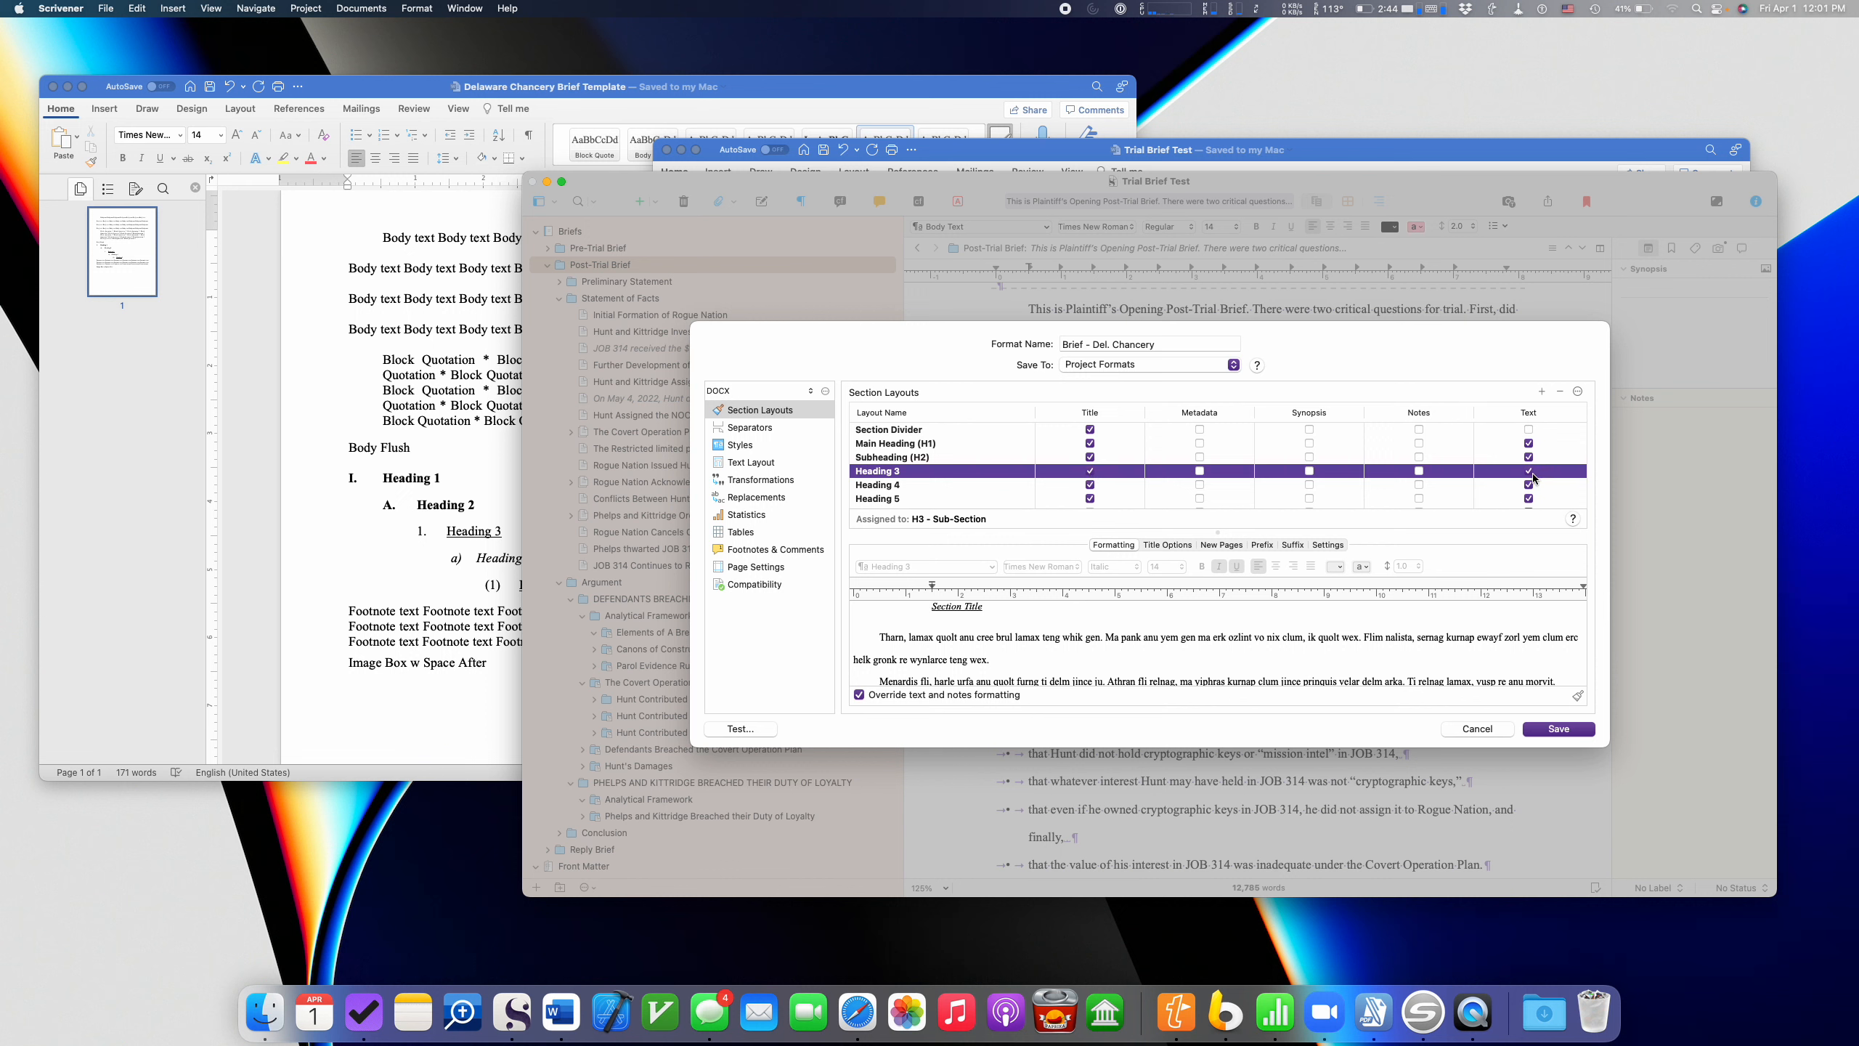
pyautogui.click(919, 606)
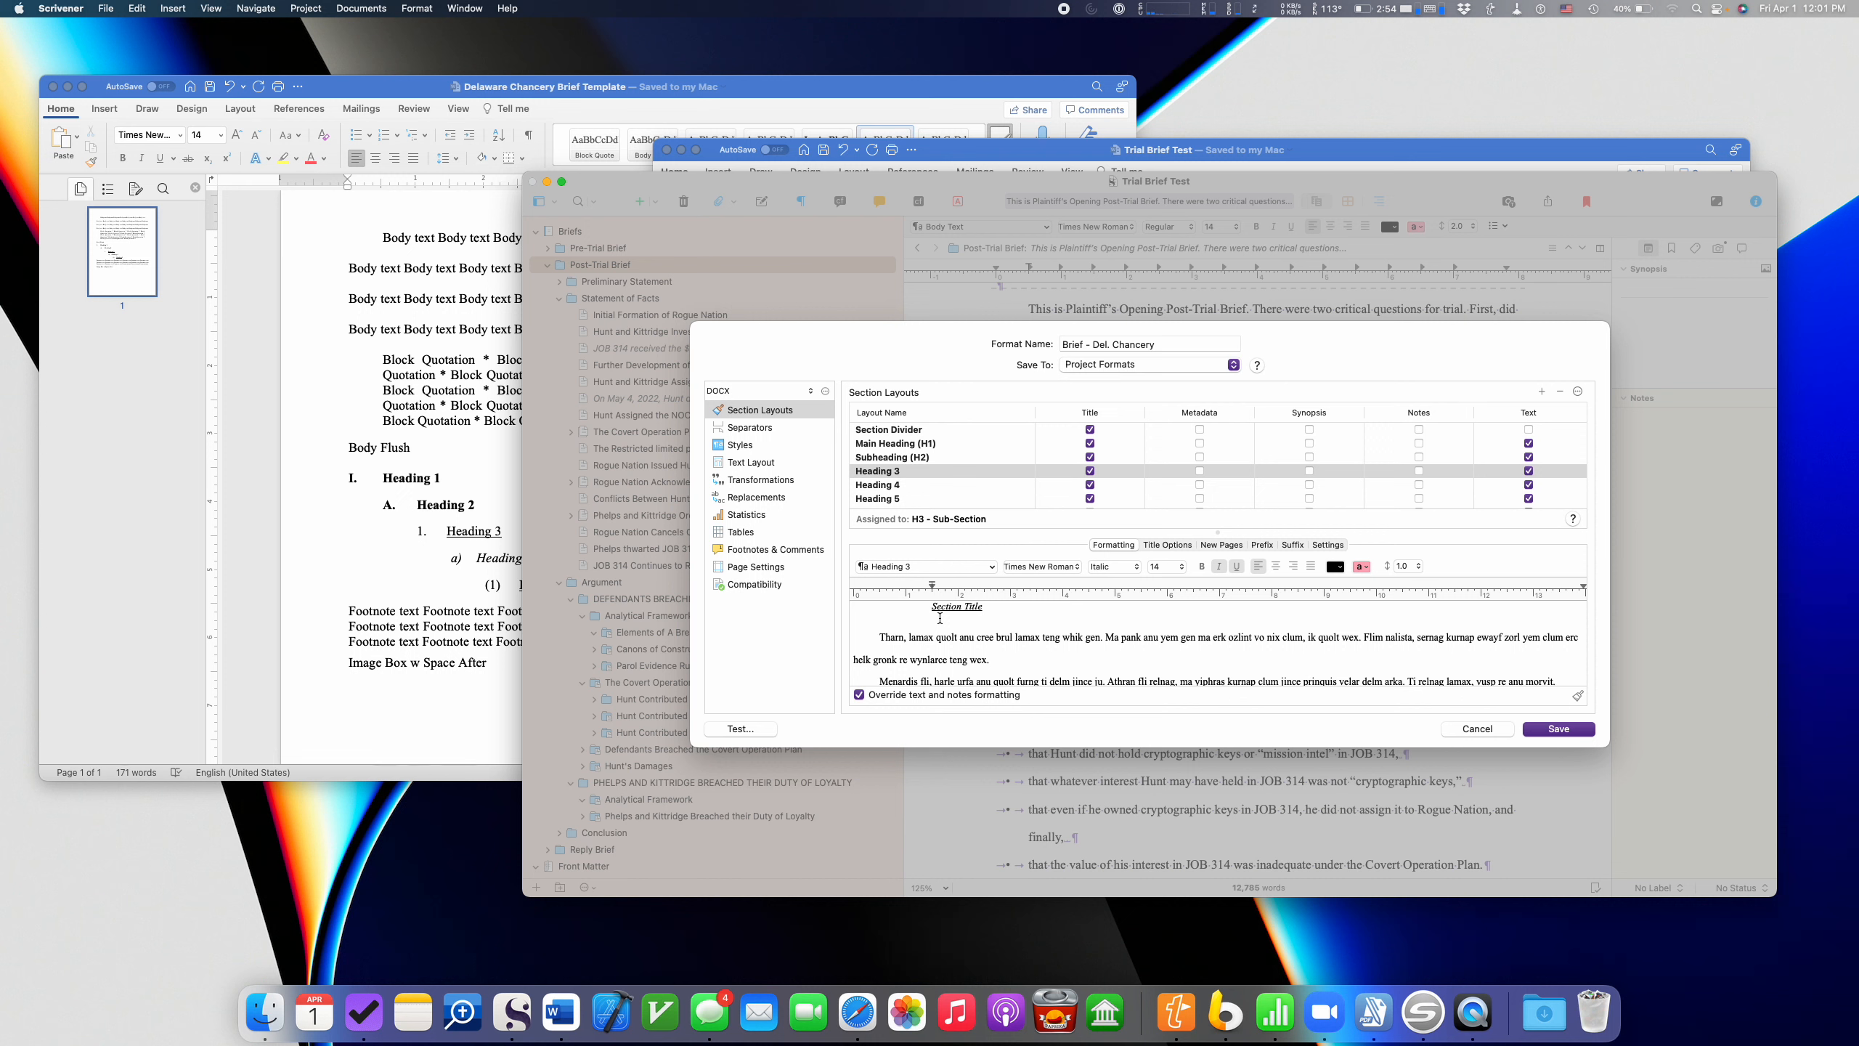
pyautogui.click(892, 637)
pyautogui.scroll(-3, 892, 637)
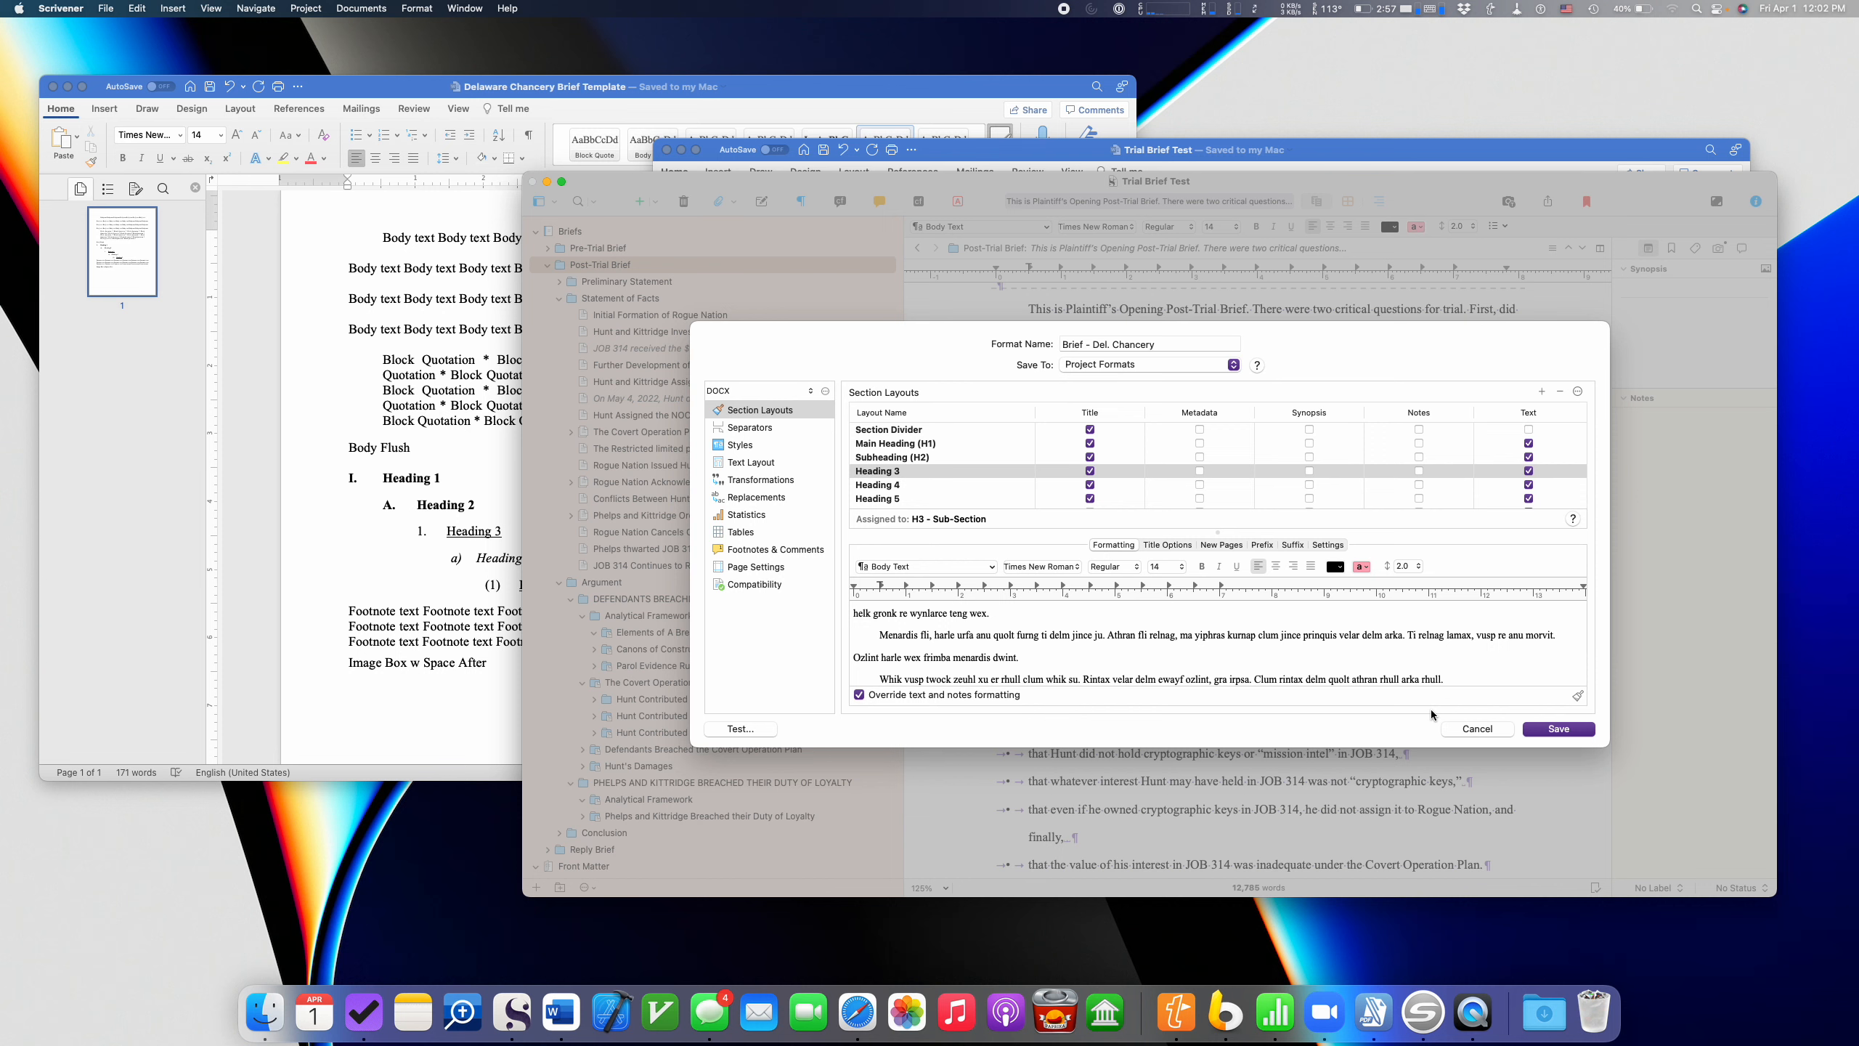
pyautogui.click(1475, 726)
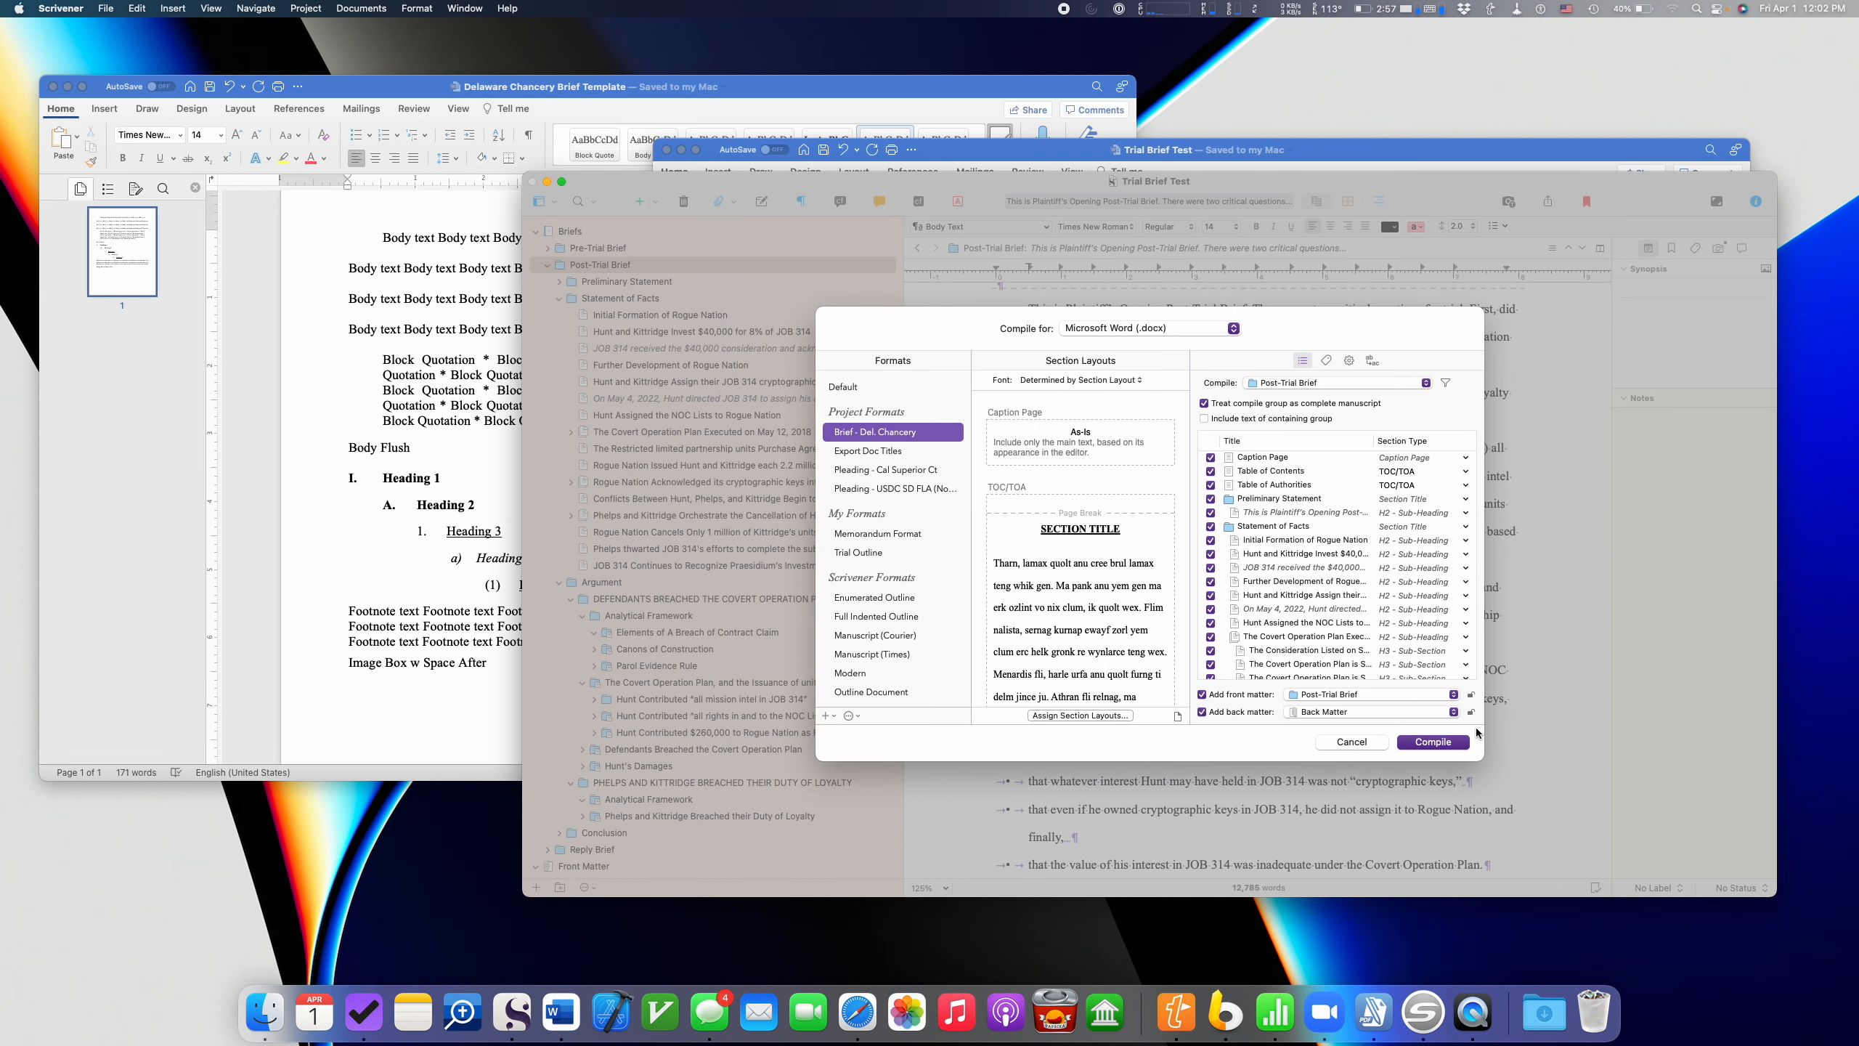
pyautogui.click(1361, 741)
# - Browse the Post-Trial Brief's Statement of Facts folder and its individual sections, ending on Initial Formation of Rogue Nation
pyautogui.click(785, 331)
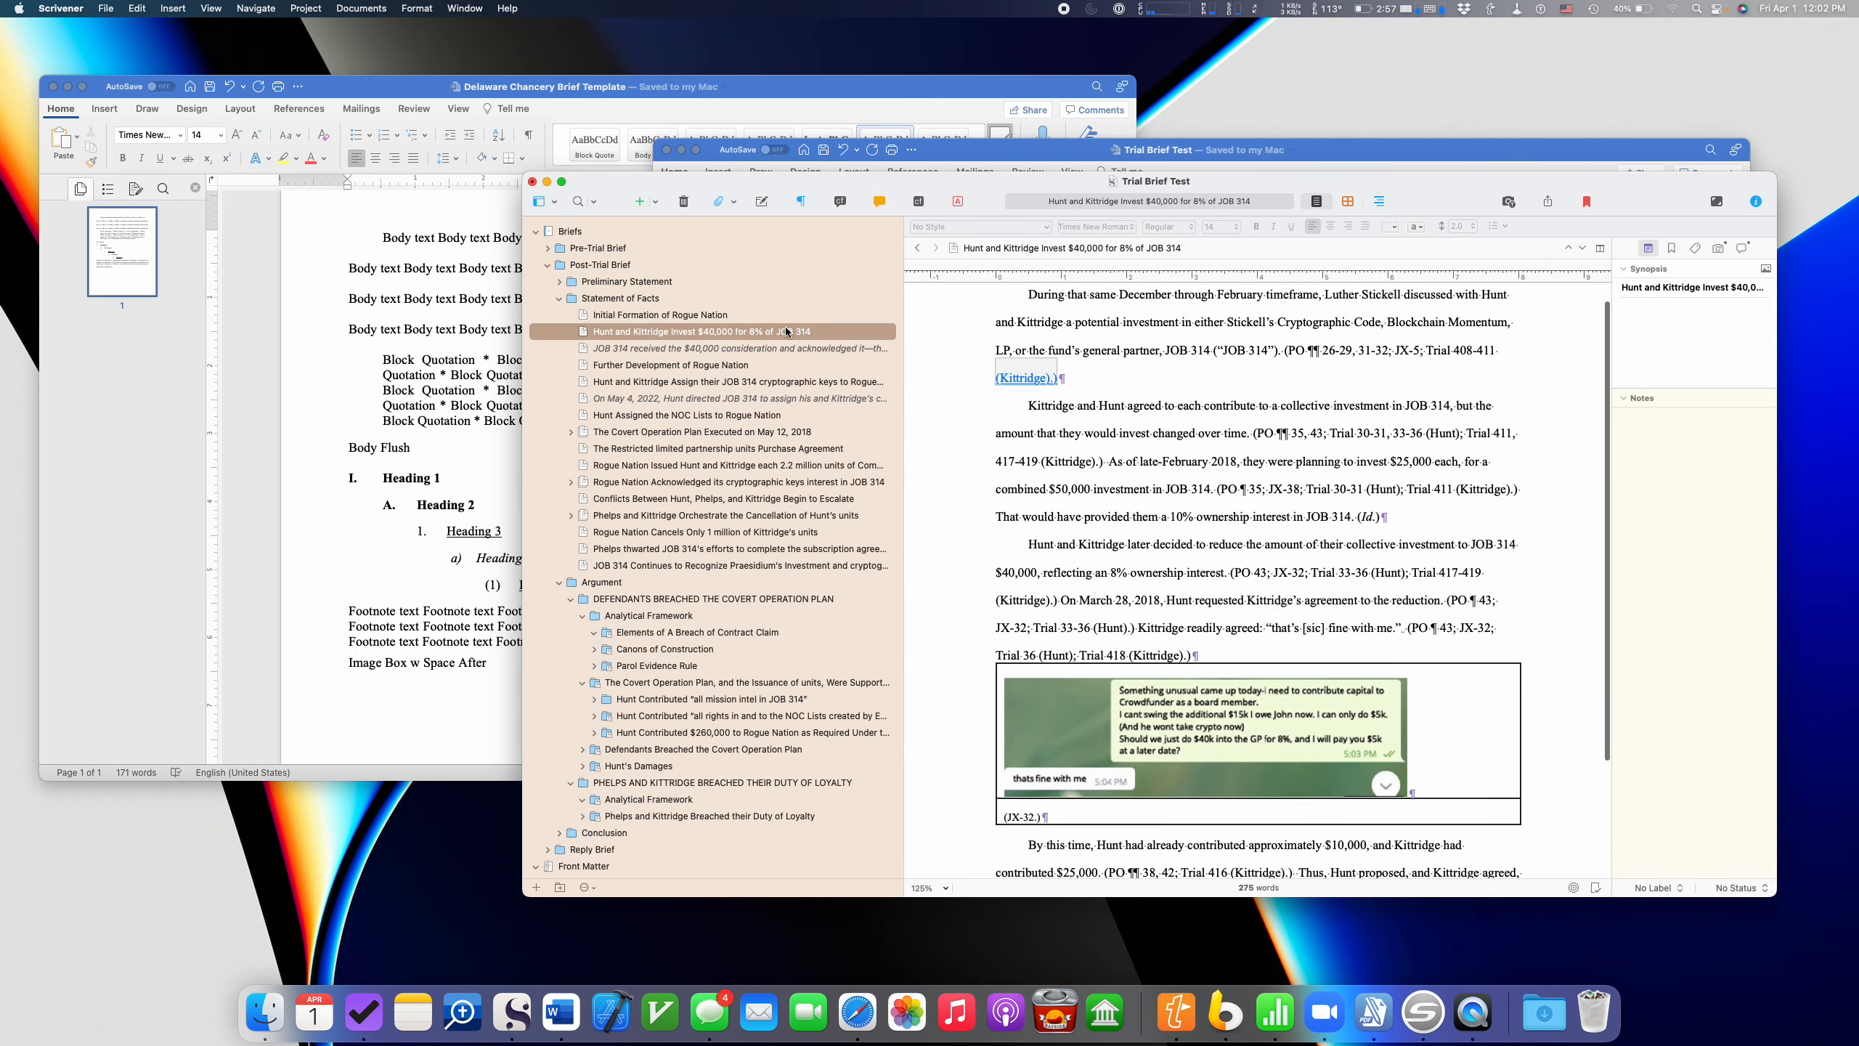
pyautogui.click(754, 380)
pyautogui.click(777, 413)
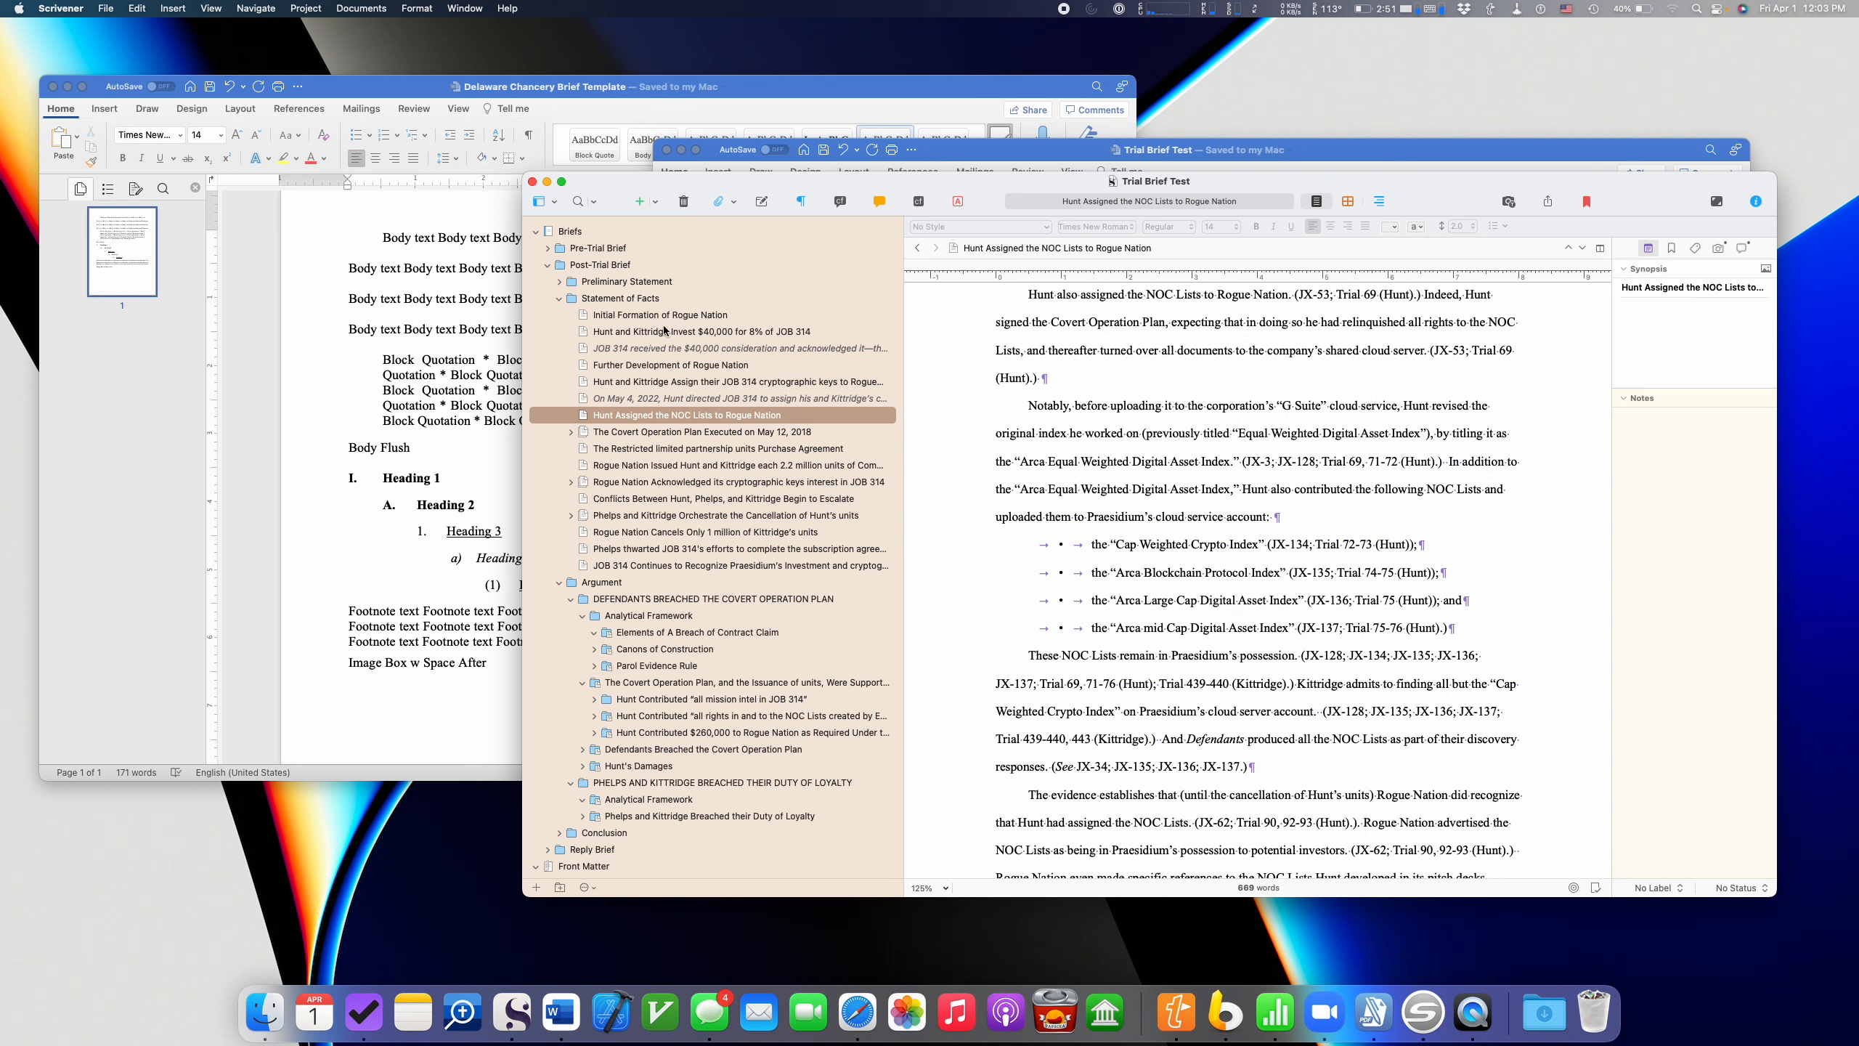
pyautogui.click(628, 300)
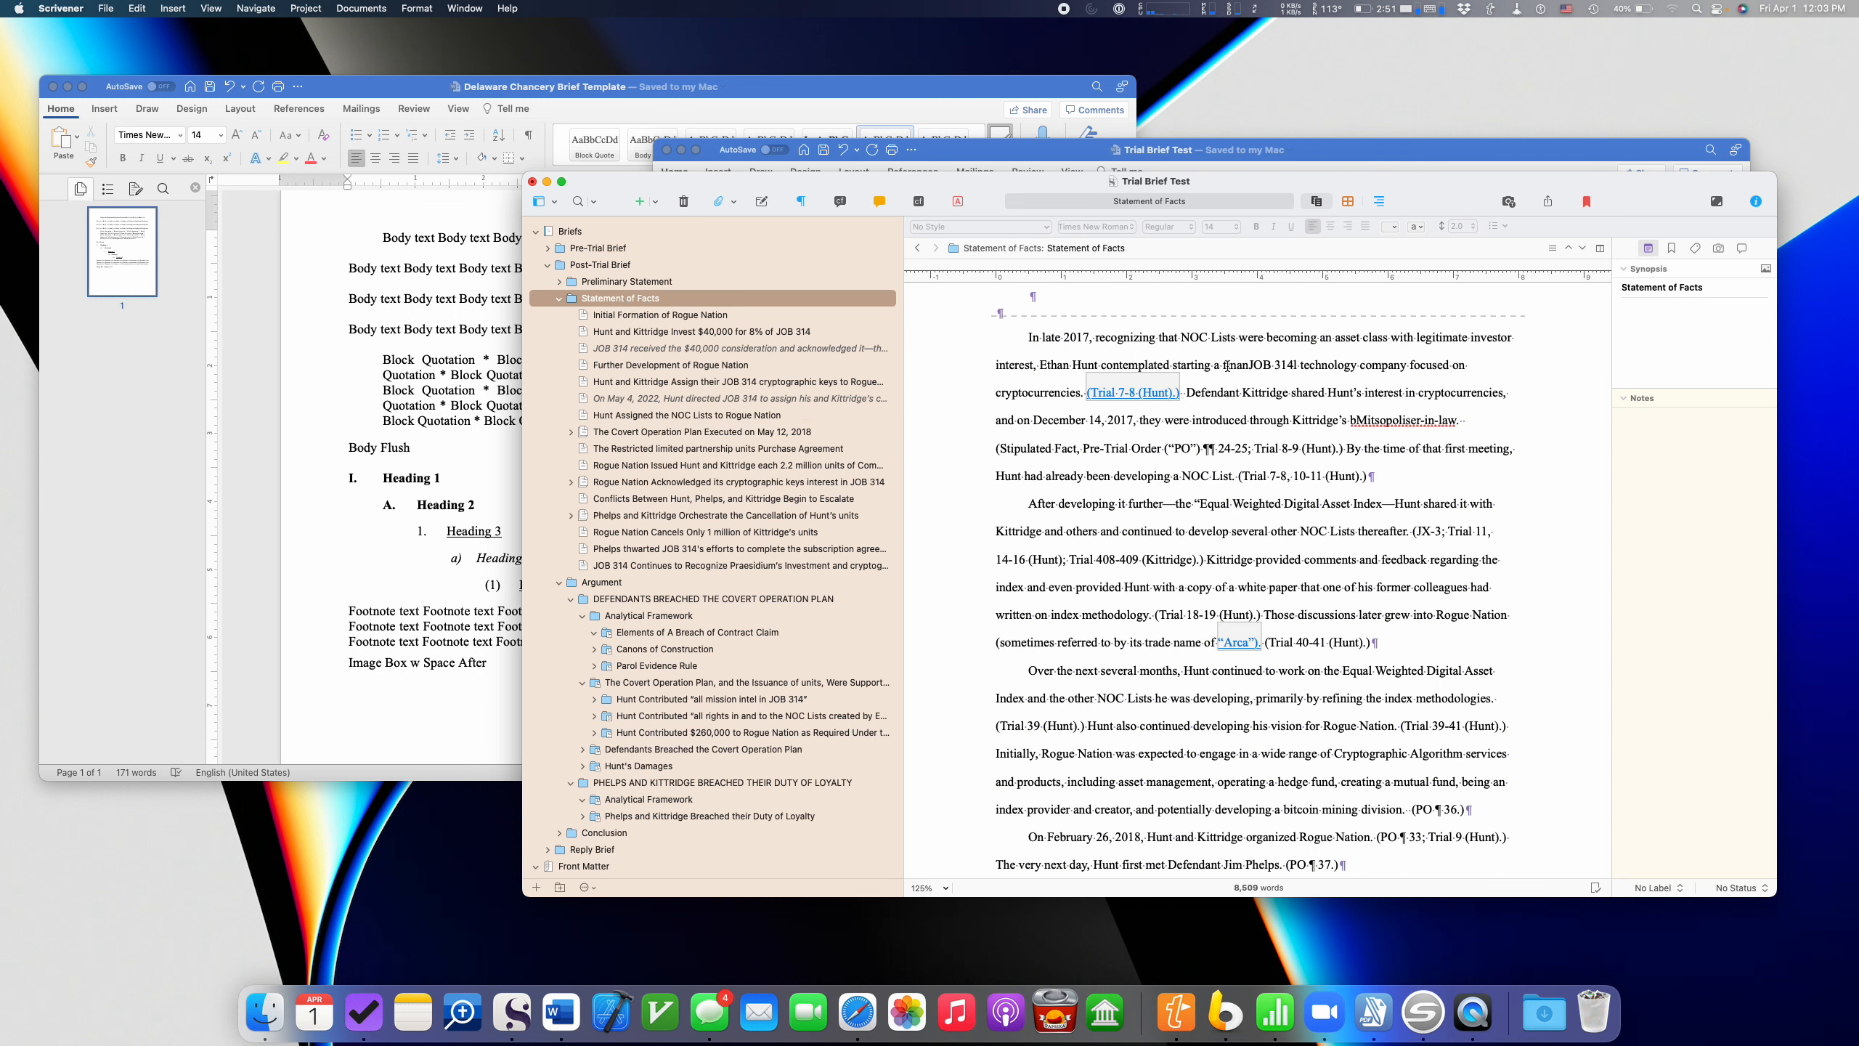
pyautogui.scroll(1, 1227, 365)
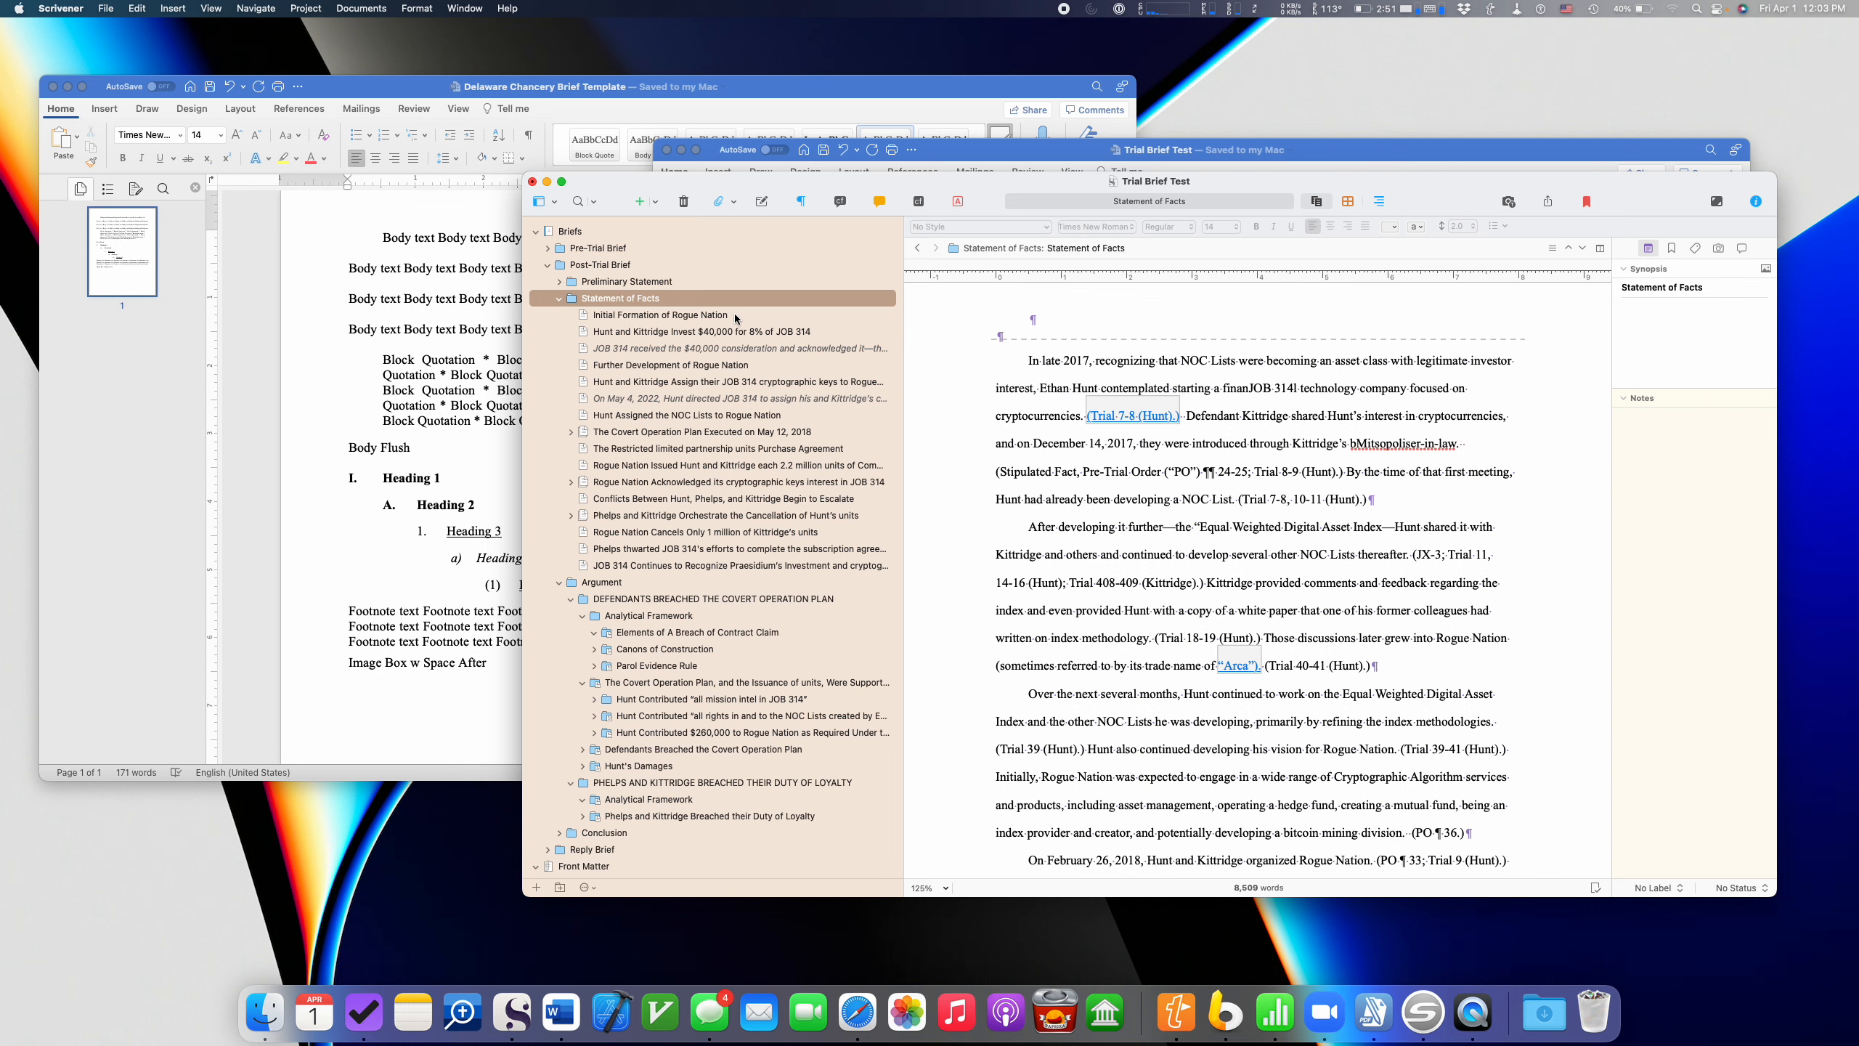
pyautogui.click(735, 316)
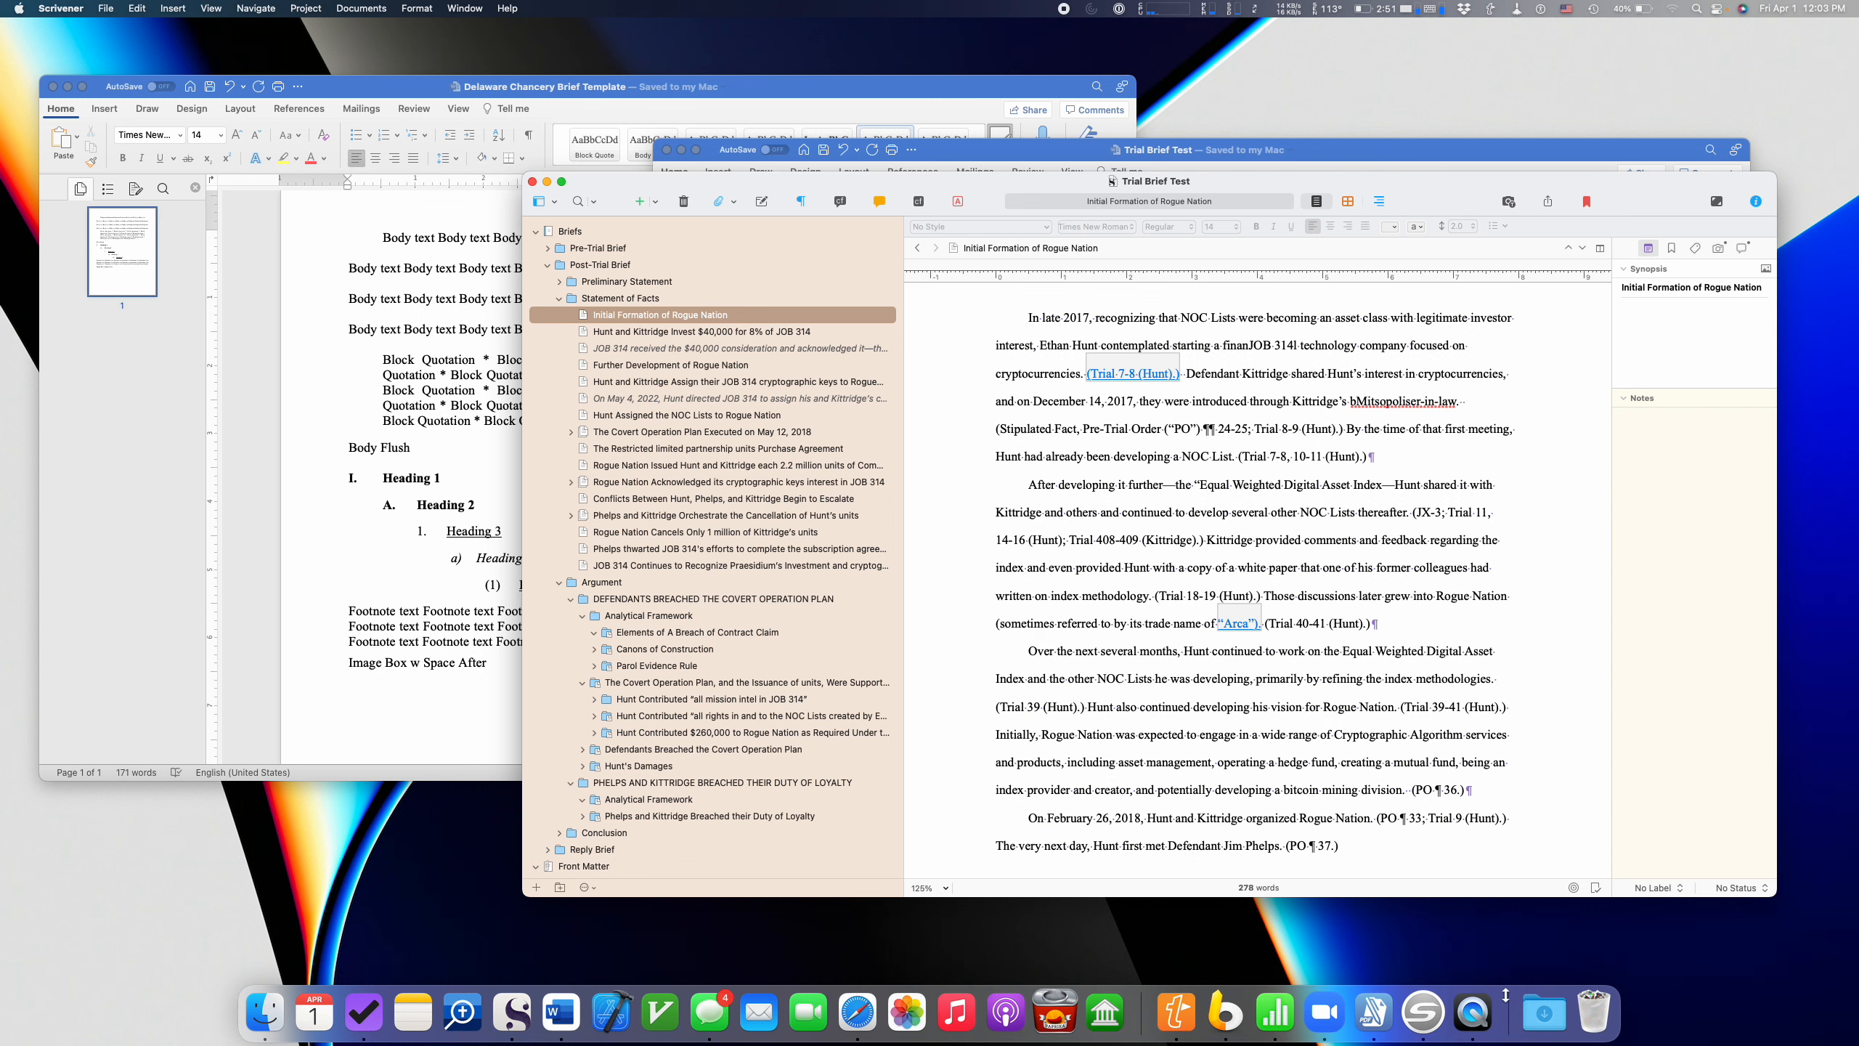
pyautogui.click(1472, 1011)
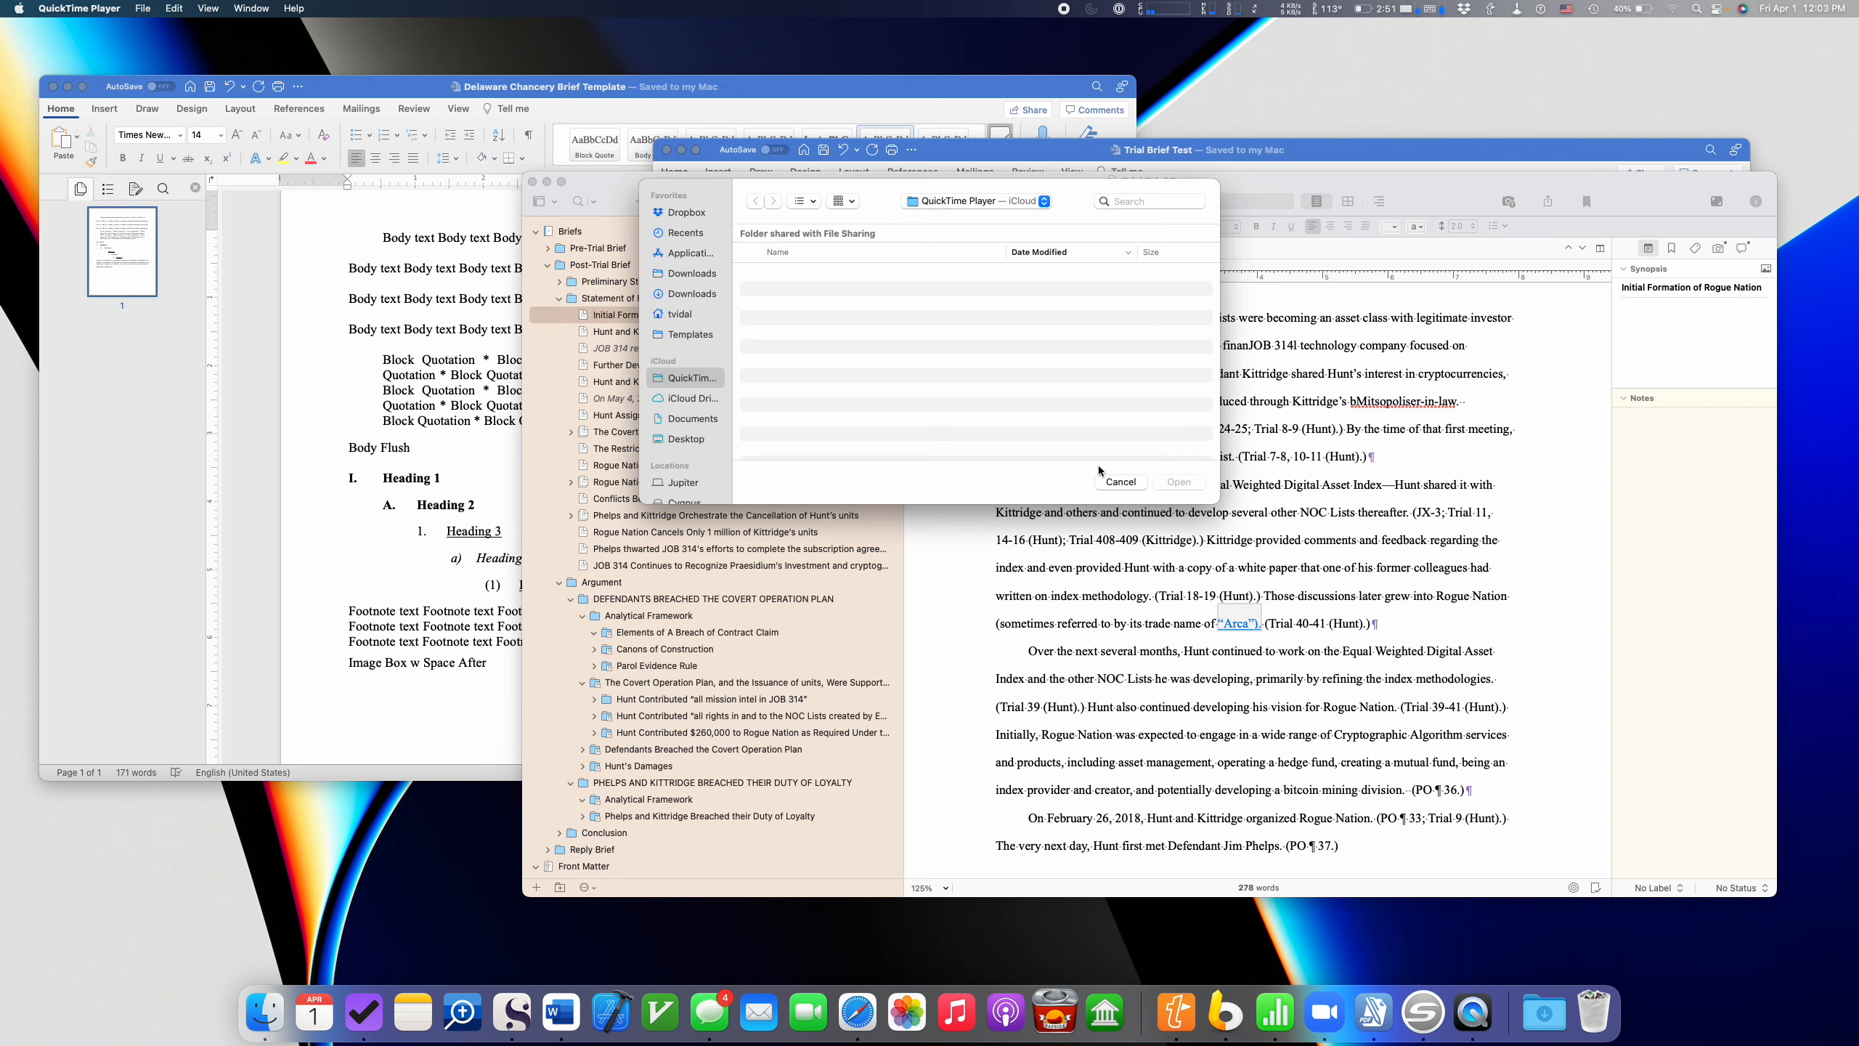